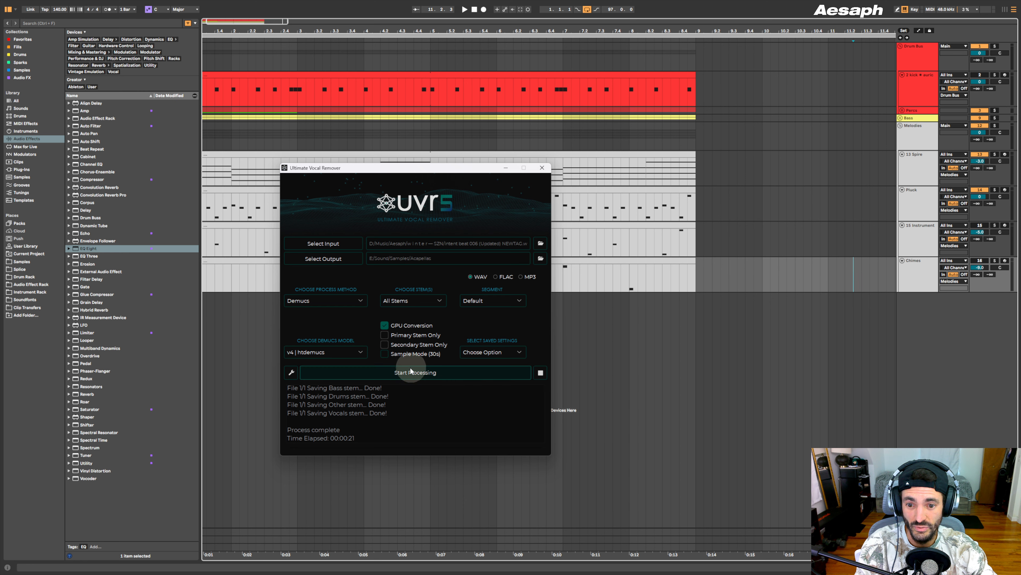
- Import the four separated stems (Vocals, Drums, Other, Bass) from the Acapellas folder as separate audio tracks below the Chimes track
click(505, 167)
drag(1020, 165, 863, 146)
drag(805, 287, 339, 304)
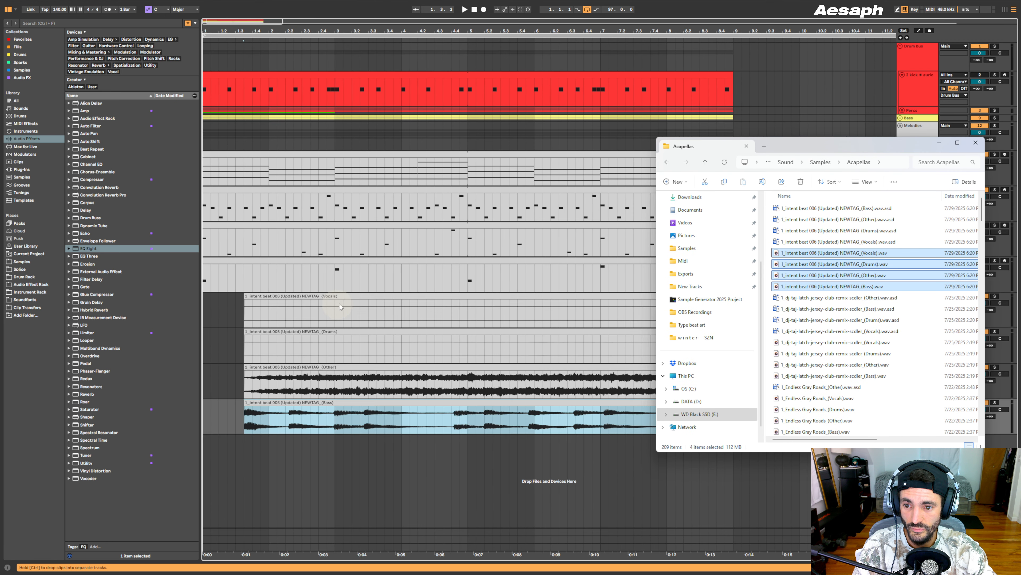
click(943, 145)
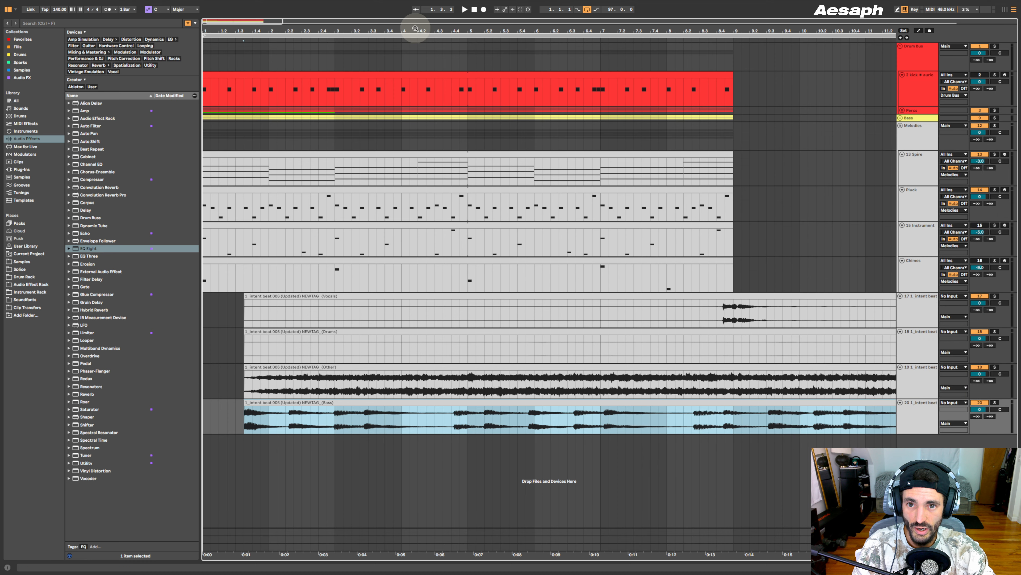
- Delete the imported Vocals stem track
key(z)
click(307, 295)
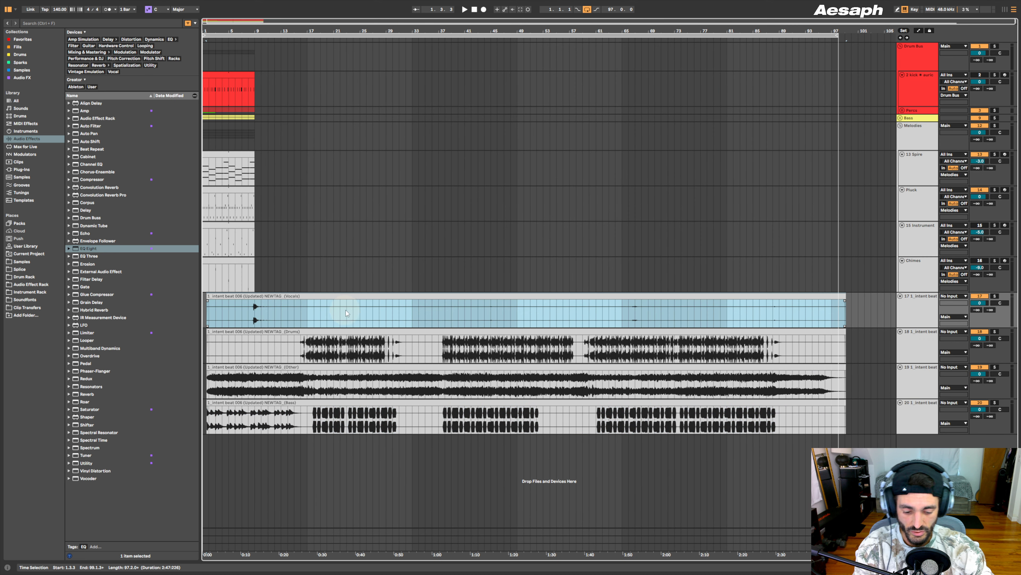
click(913, 304)
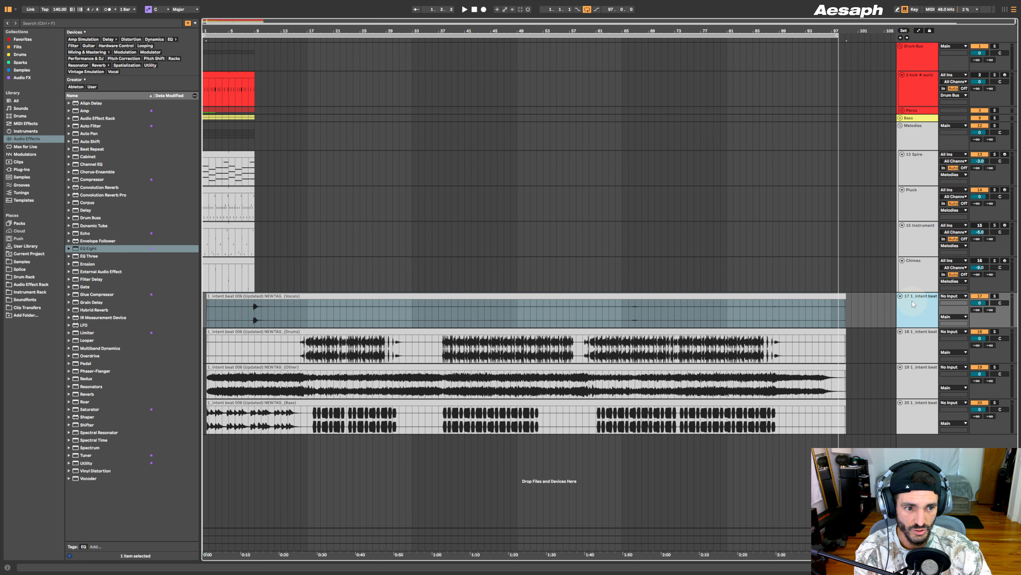
key(Delete)
- Enable warping on the Drums stem clip and set its segment BPM to 160
double_click(314, 300)
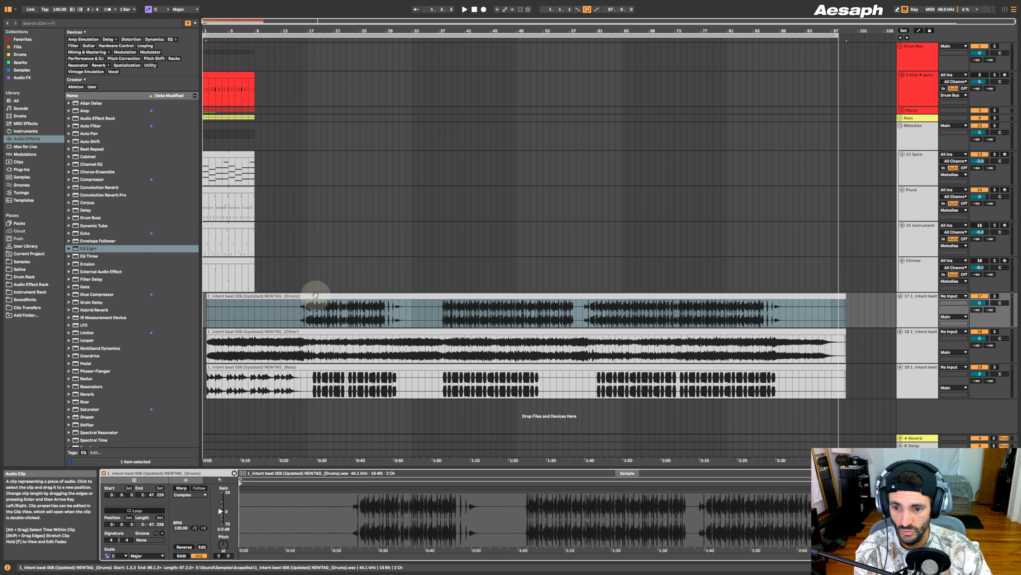
click(183, 488)
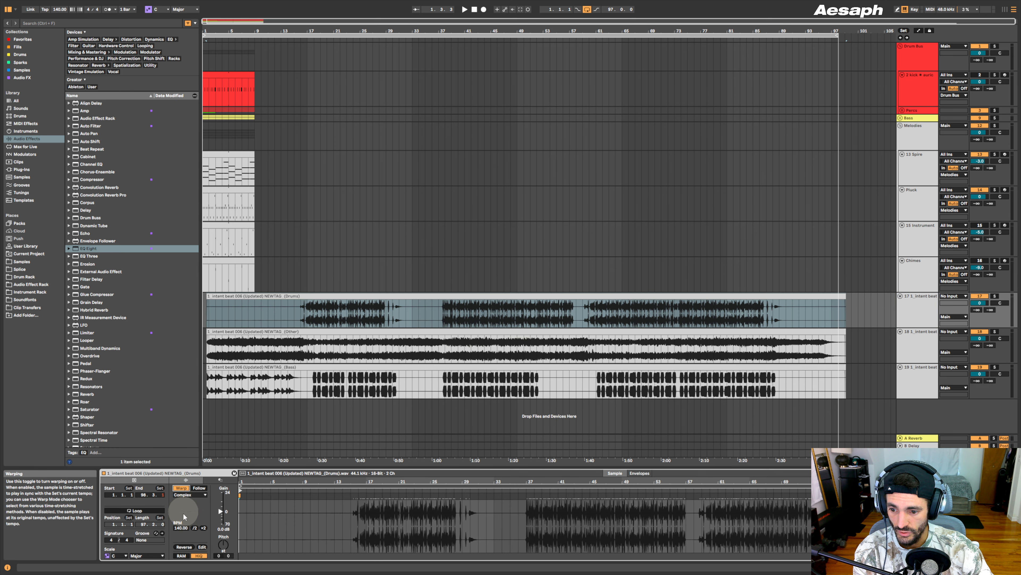
click(183, 530)
text(160)
key(Return)
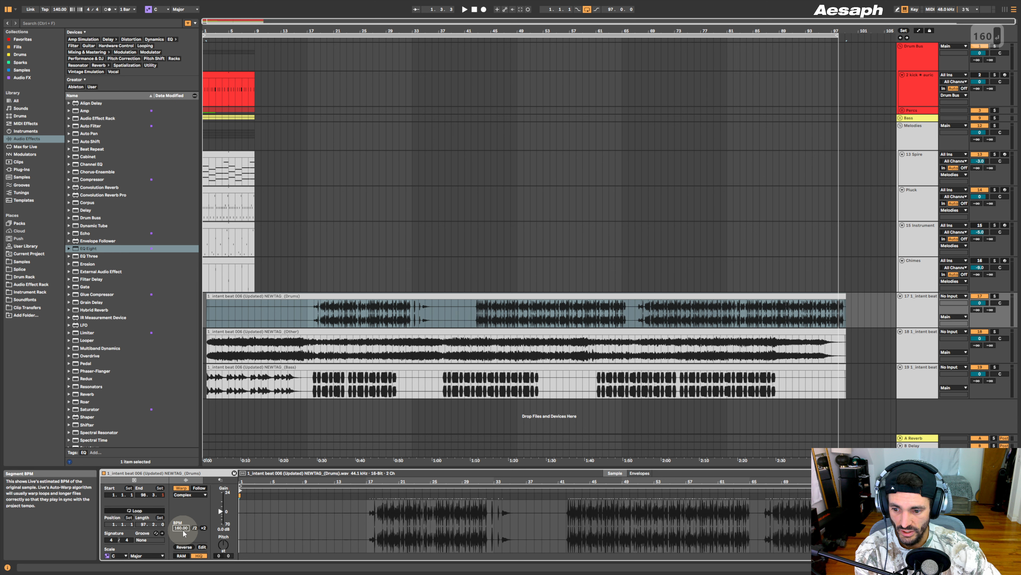
- Enable warping on the Other stem clip and set its segment BPM to 160
click(252, 347)
click(183, 529)
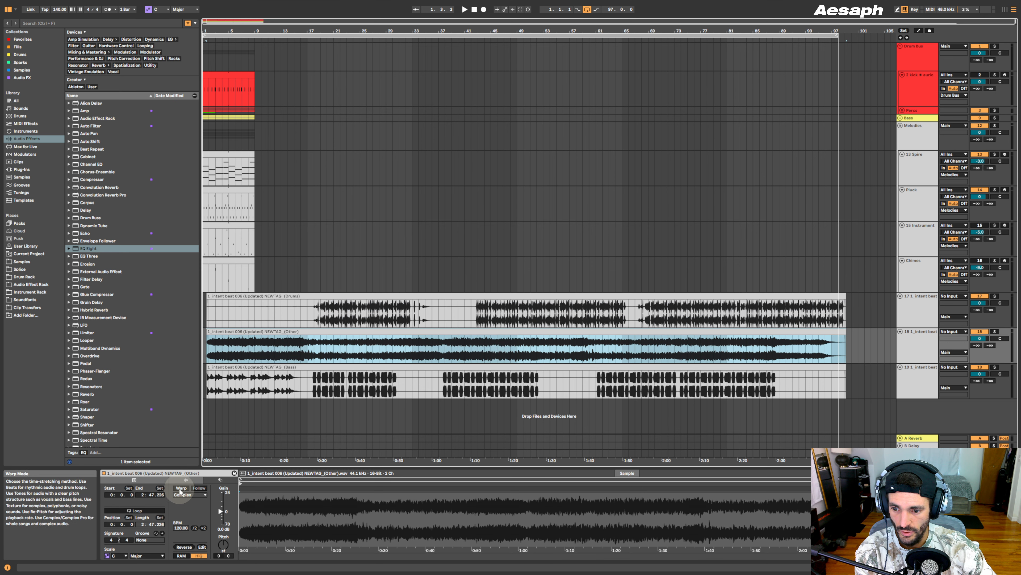
key(Return)
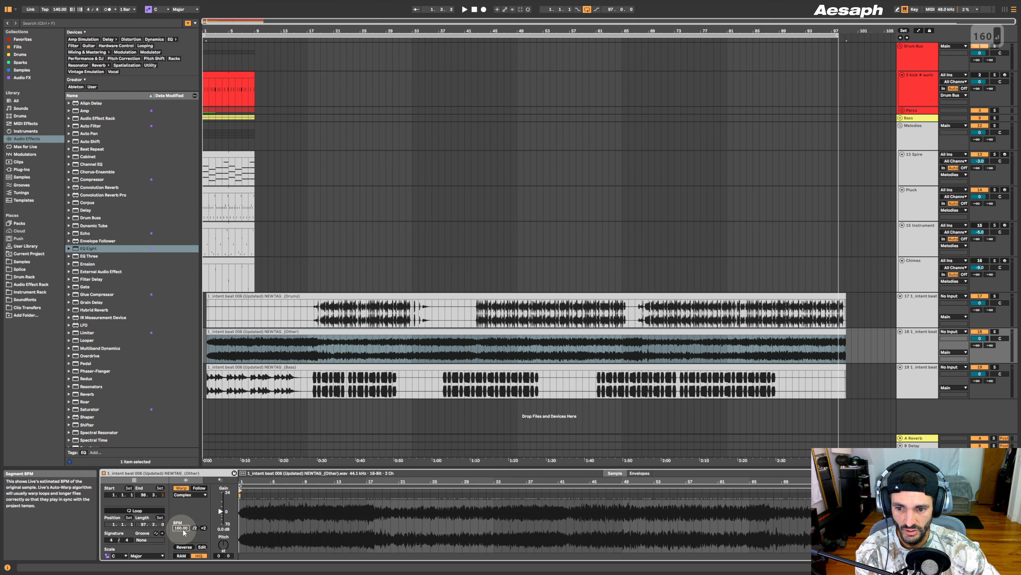
- Enable warping on the Bass stem clip and set its segment BPM to 160
click(245, 389)
click(181, 488)
click(180, 530)
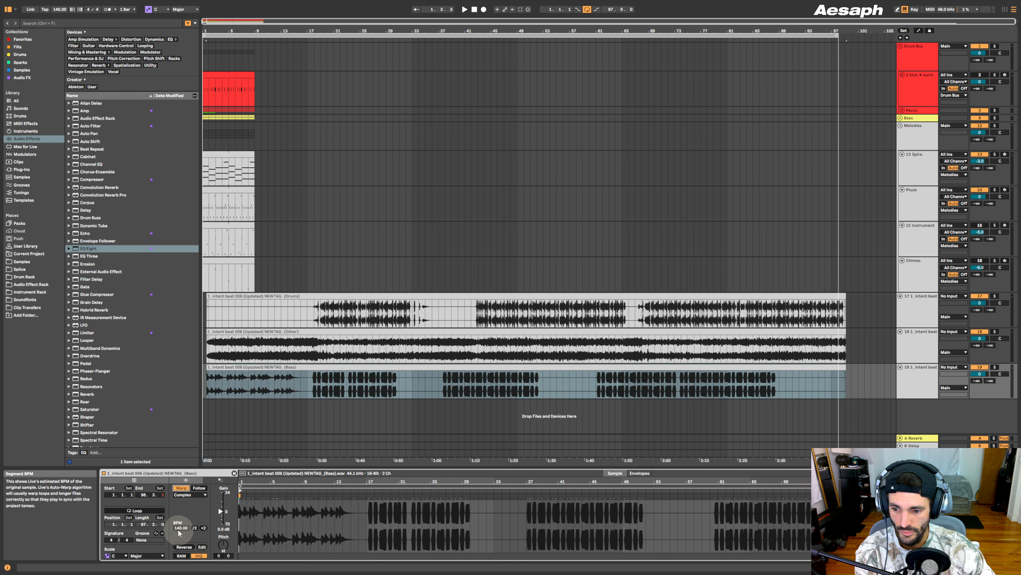
text(160)
key(Return)
- Move the three stem clips together so they start at bar 1
click(296, 390)
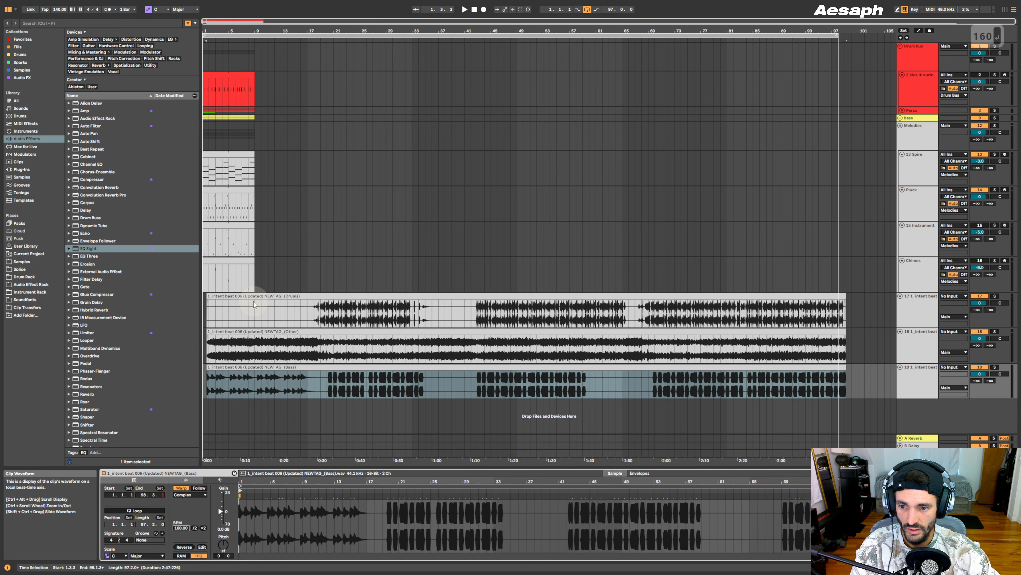
click(257, 323)
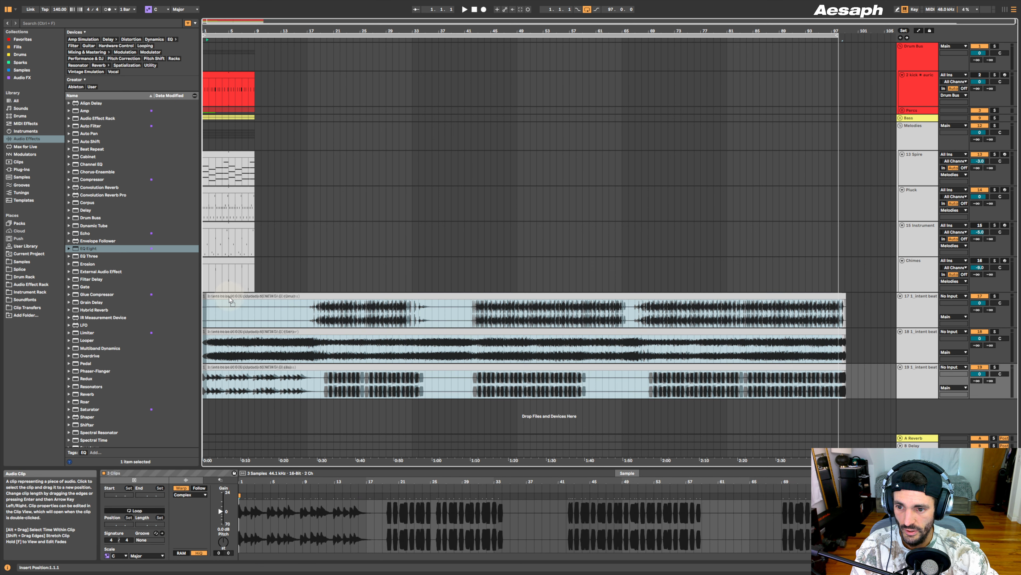
click(347, 268)
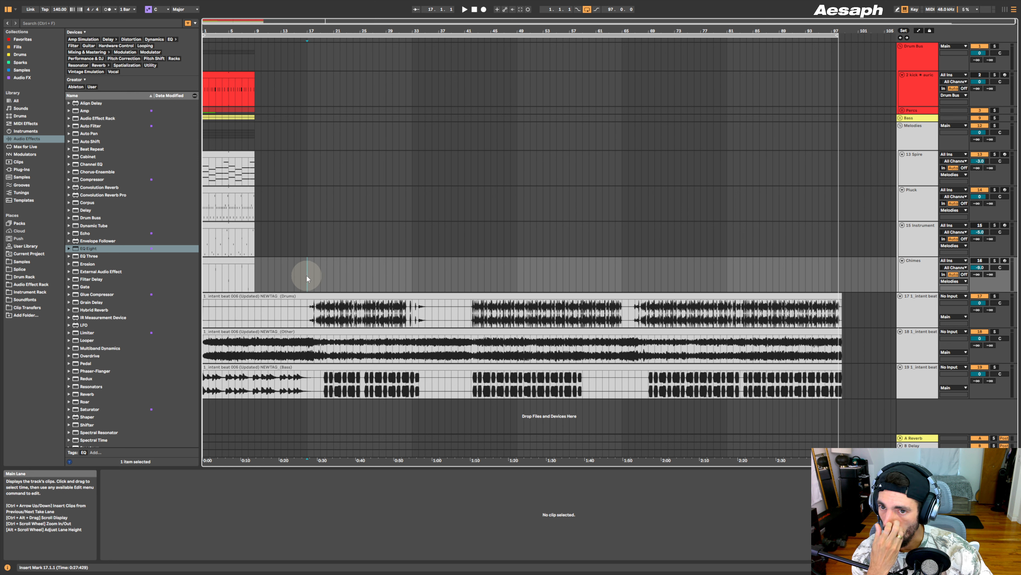
- Move all drum, bass and melody loop clips together so they start at bar 17, where the reference drums enter
mouse_move(306, 274)
mouse_down()
mouse_move(417, 266)
mouse_move(298, 269)
mouse_up()
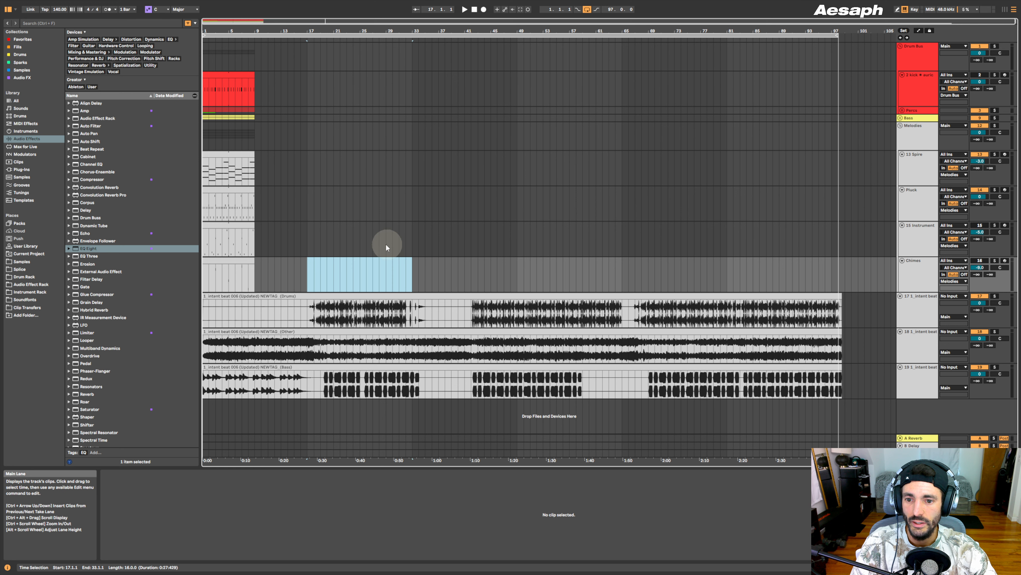
click(366, 264)
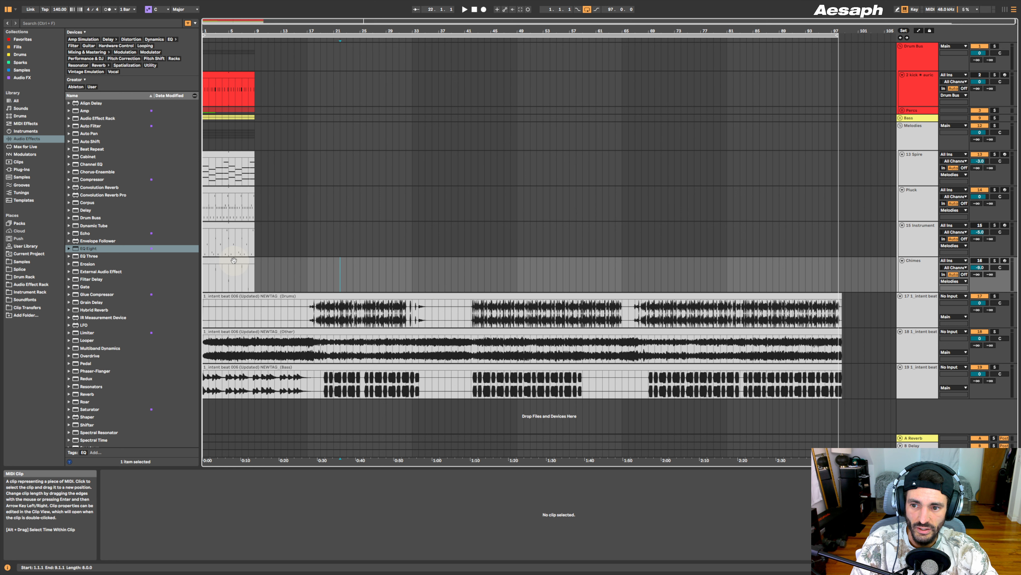
click(229, 276)
shift+click(227, 76)
drag(227, 76, 333, 77)
click(436, 279)
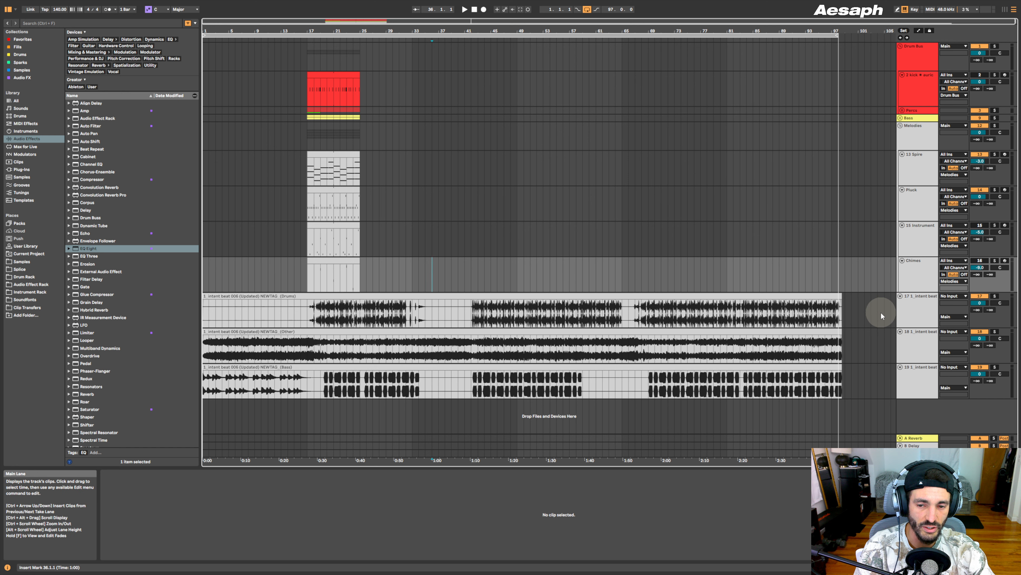
- Collapse the Drums, Other and Bass stem tracks
click(900, 295)
click(901, 303)
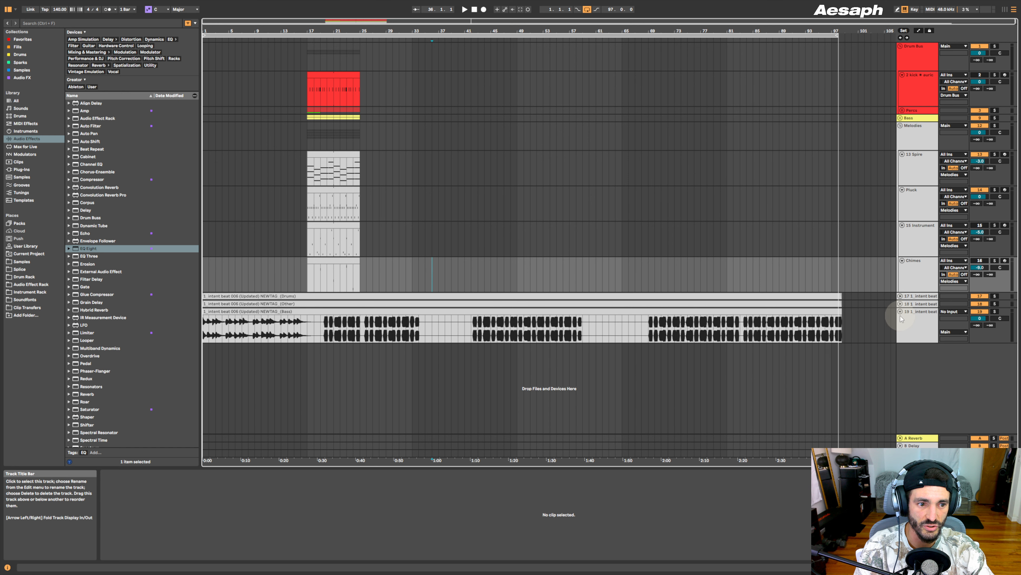
click(900, 311)
- Extend the Spire, Pluck, 15 Instrument and Chimes clips back to bar 1
drag(313, 35, 370, 36)
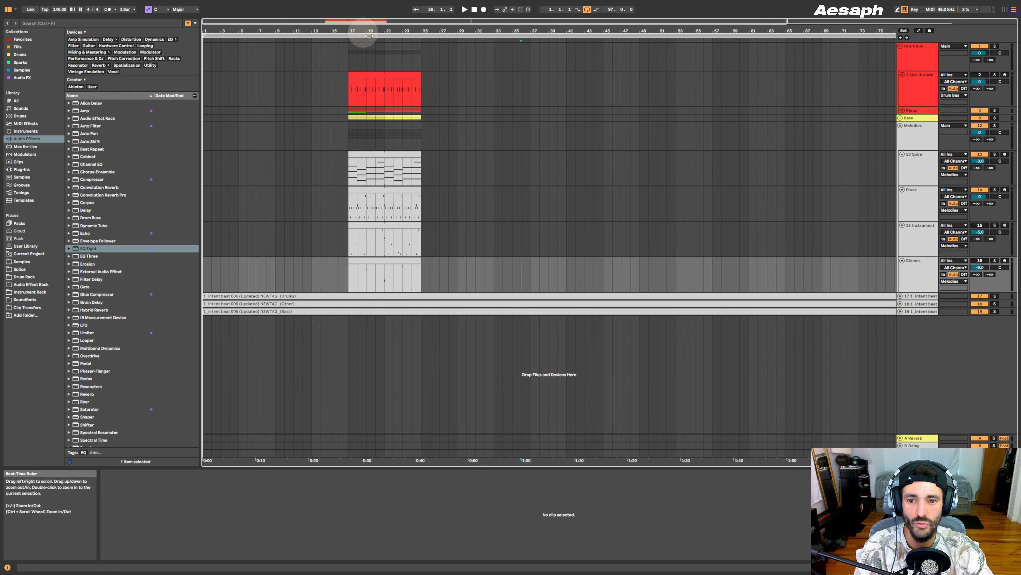
click(380, 261)
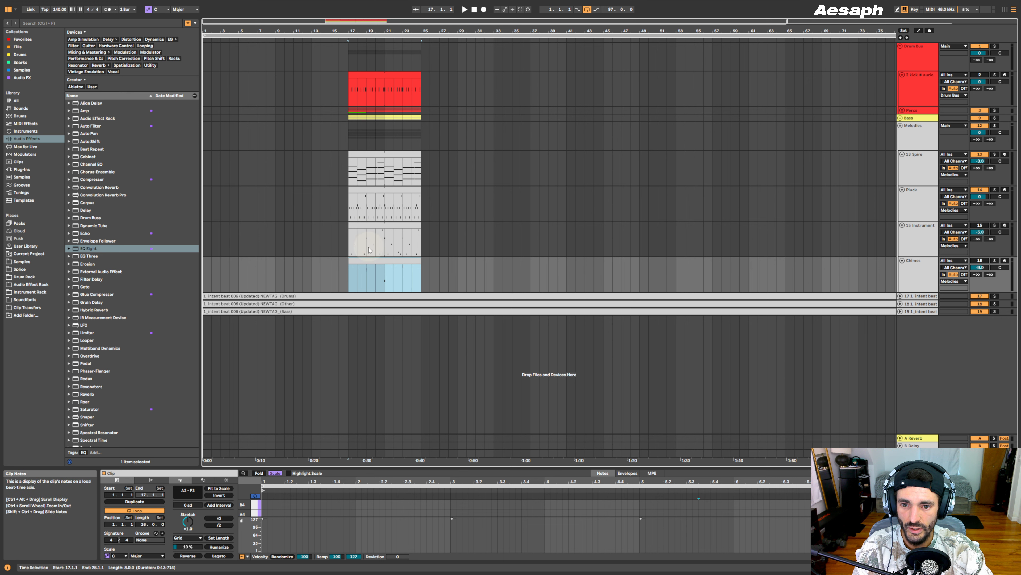
shift+click(367, 163)
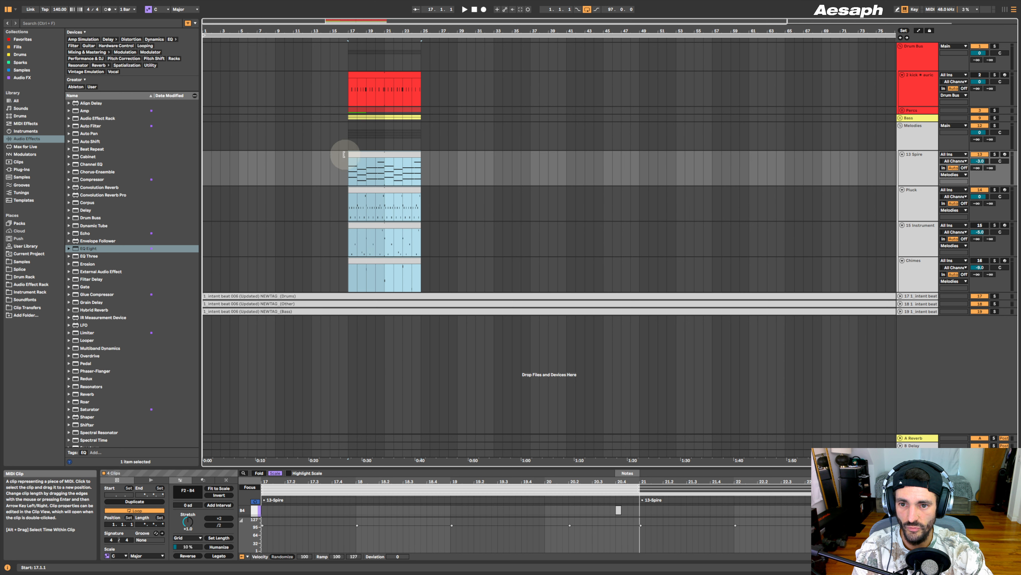
drag(349, 161, 213, 108)
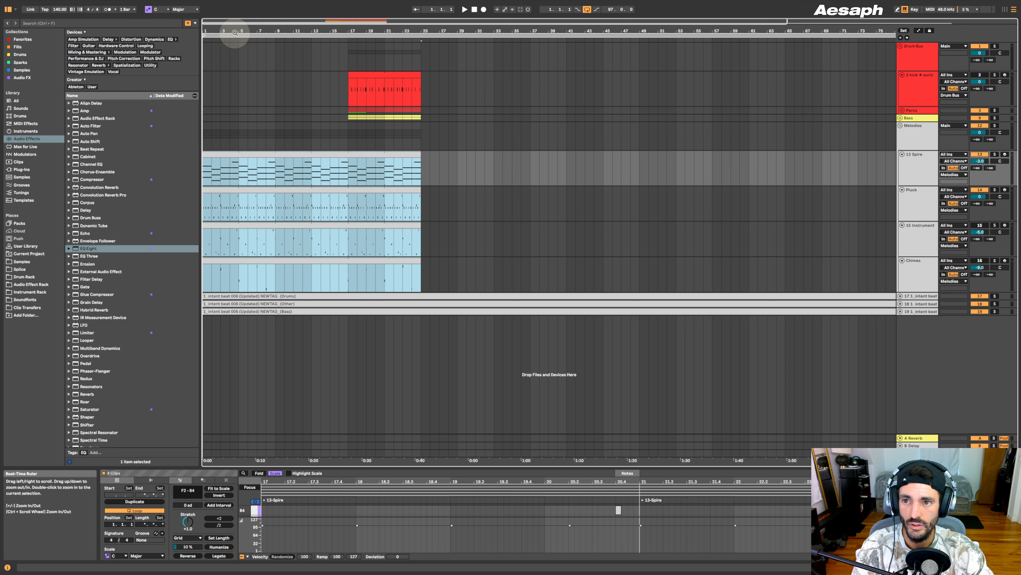
- Play the arrangement from the start and mute the three reference stem tracks
key(space)
key(space)
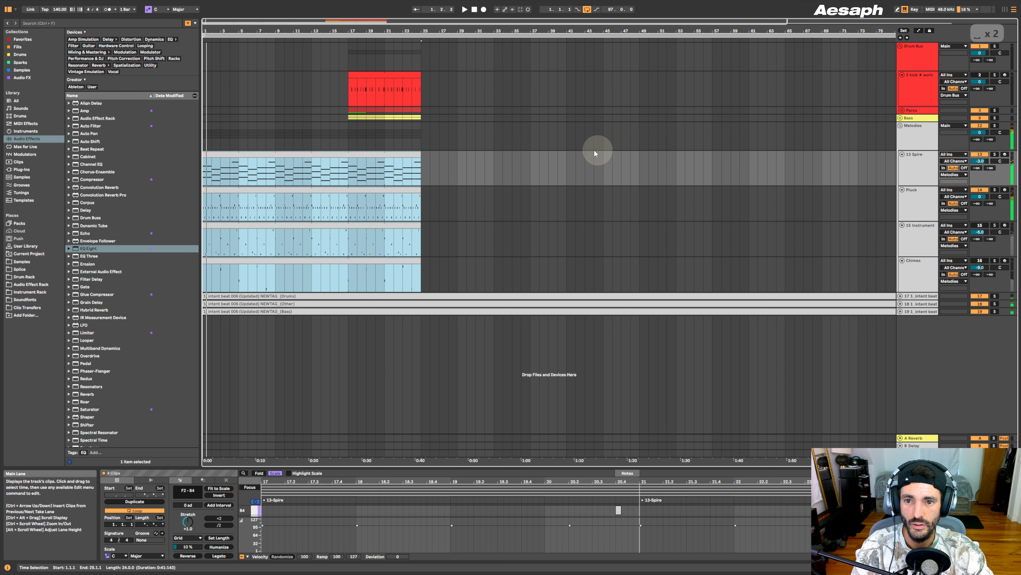
click(980, 311)
click(978, 304)
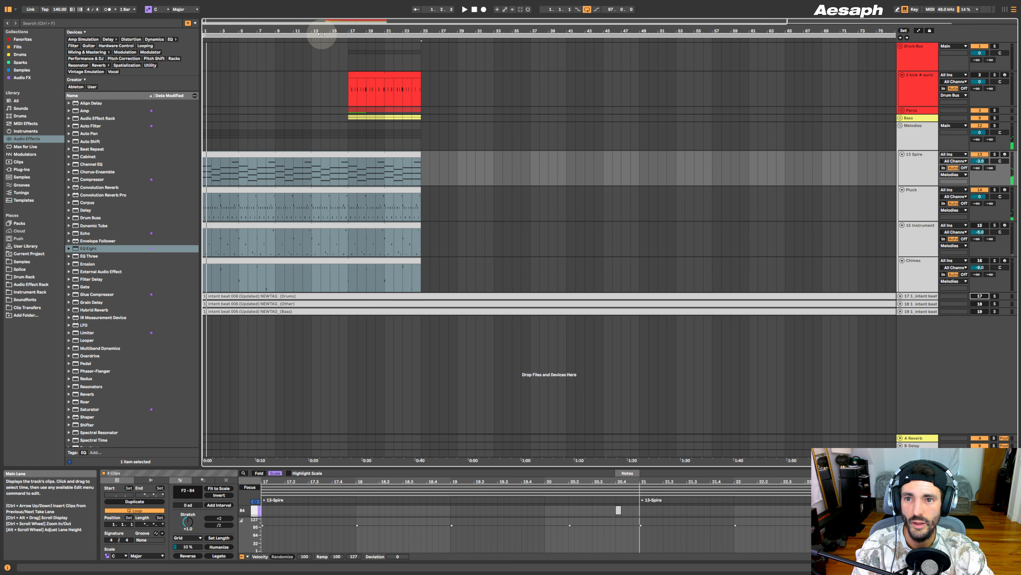
- Trim the 15 Instrument and Chimes clips so they start at bar 17
key(ctrl+a)
click(248, 261)
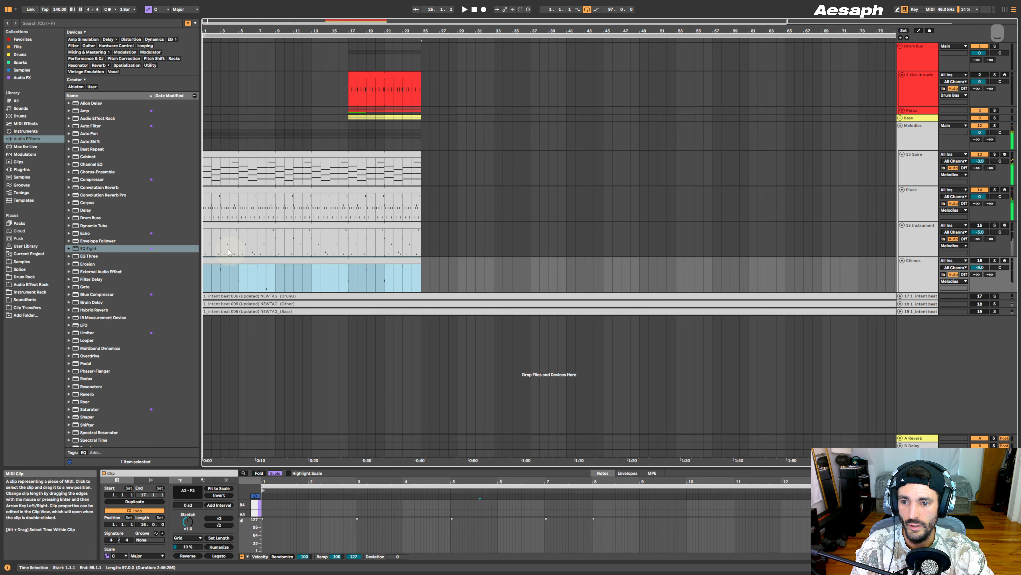
click(220, 226)
shift+click(220, 259)
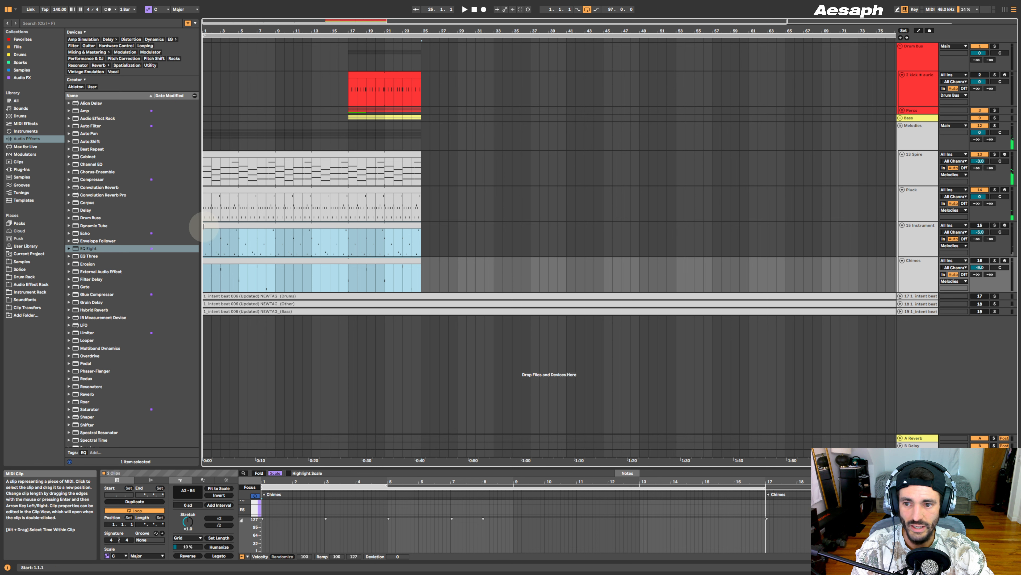
drag(203, 236, 352, 233)
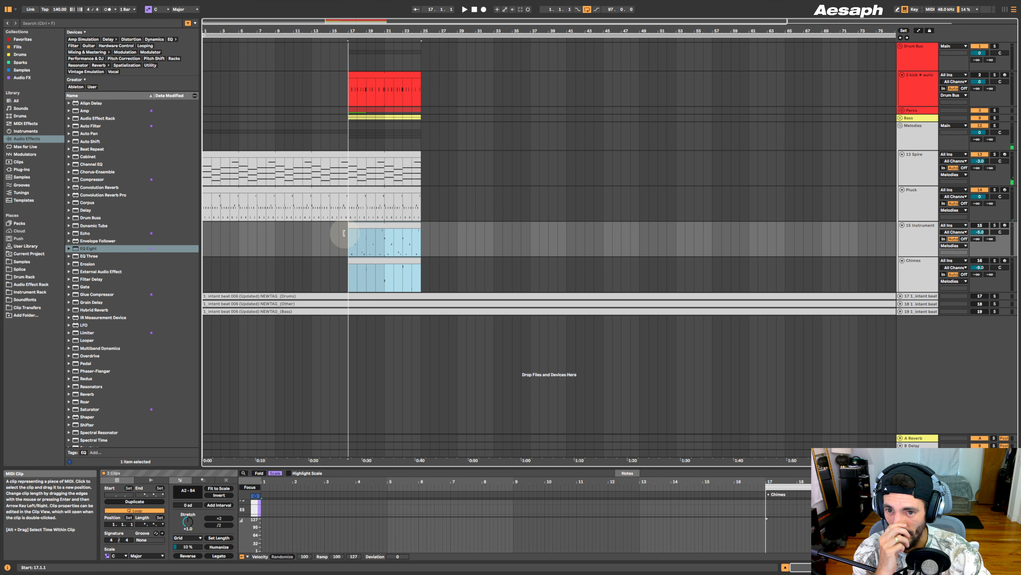
- Play the intro from bar 1 to hear the Spire and Pluck melodies alone
click(291, 238)
click(205, 232)
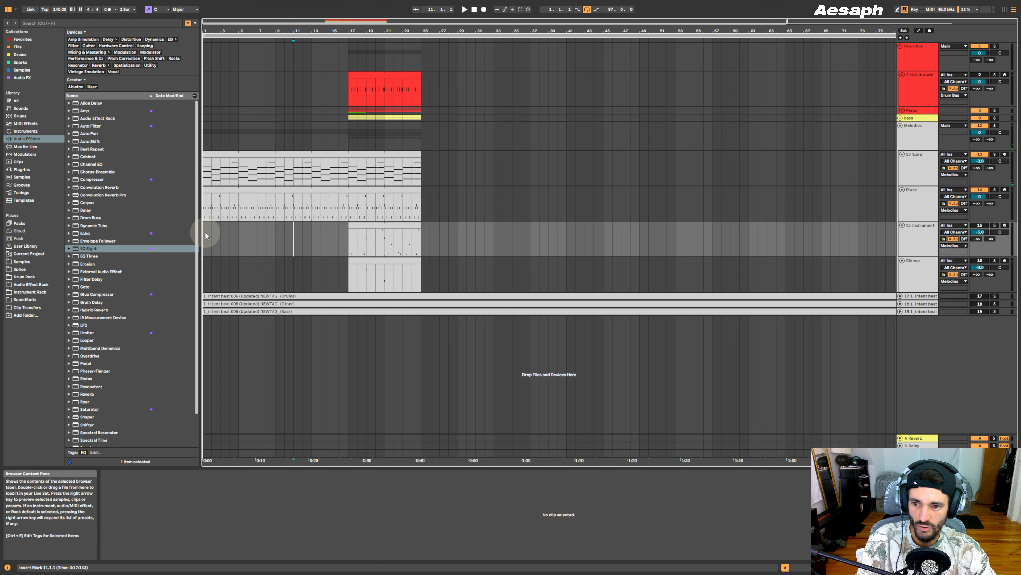
key(space)
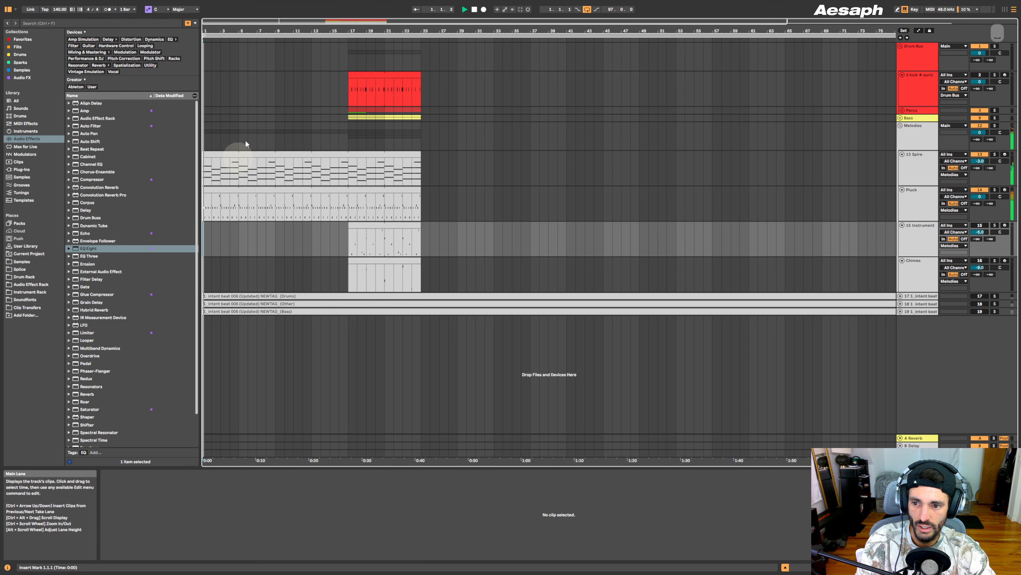
- Expand the Bass group and select the 808 reese clip starting at bar 17
click(901, 118)
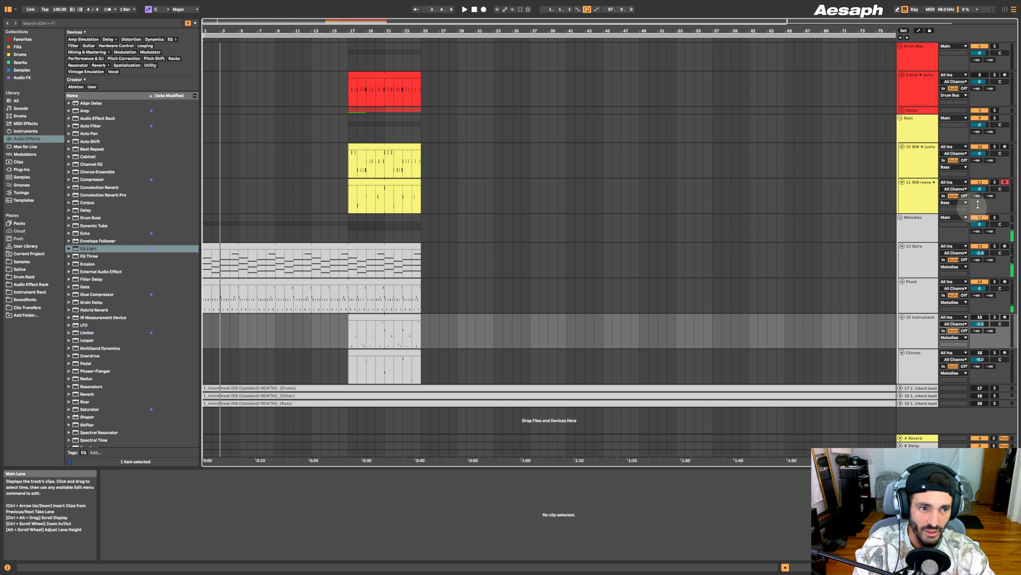
click(930, 160)
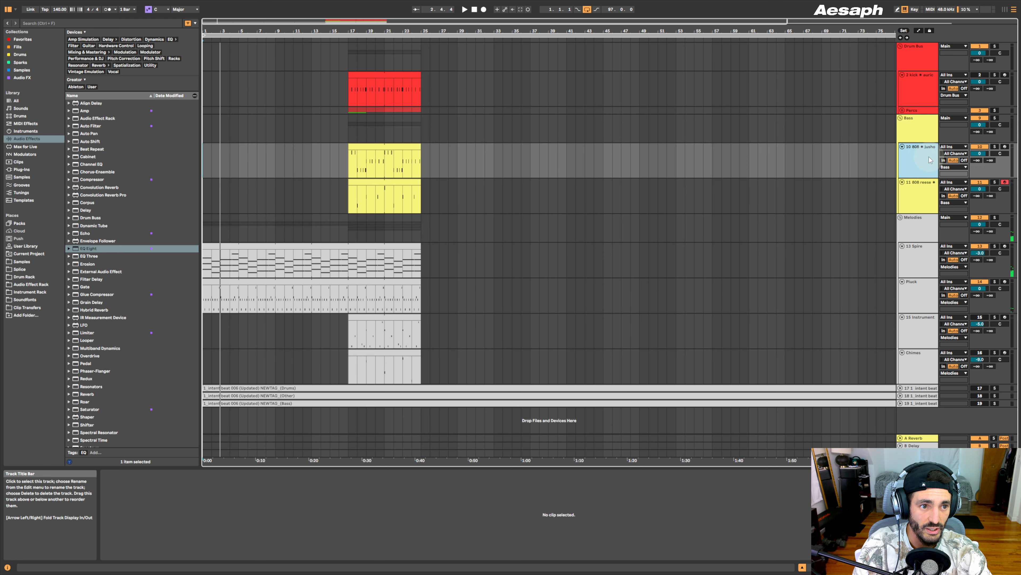
double_click(365, 34)
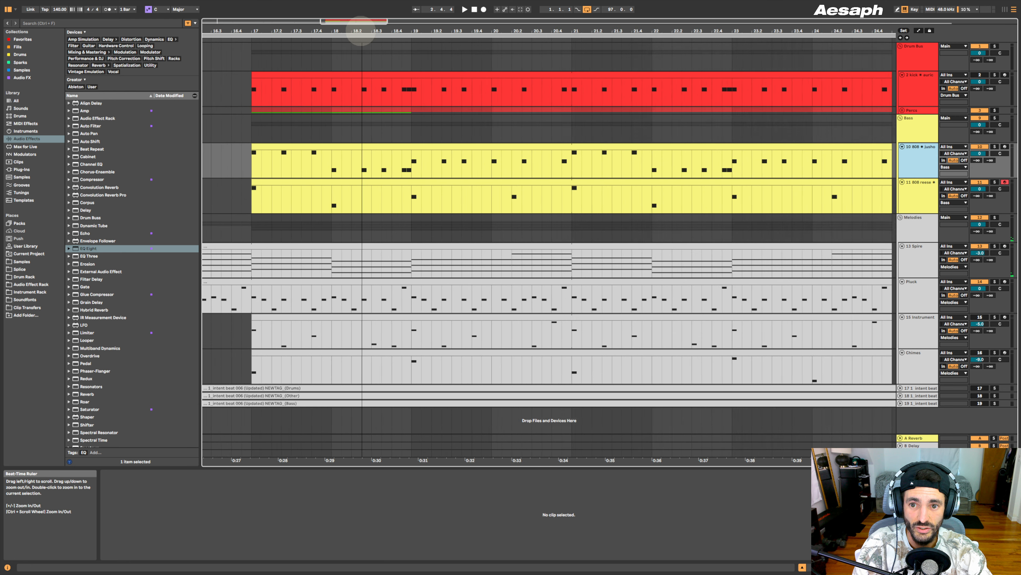
click(390, 183)
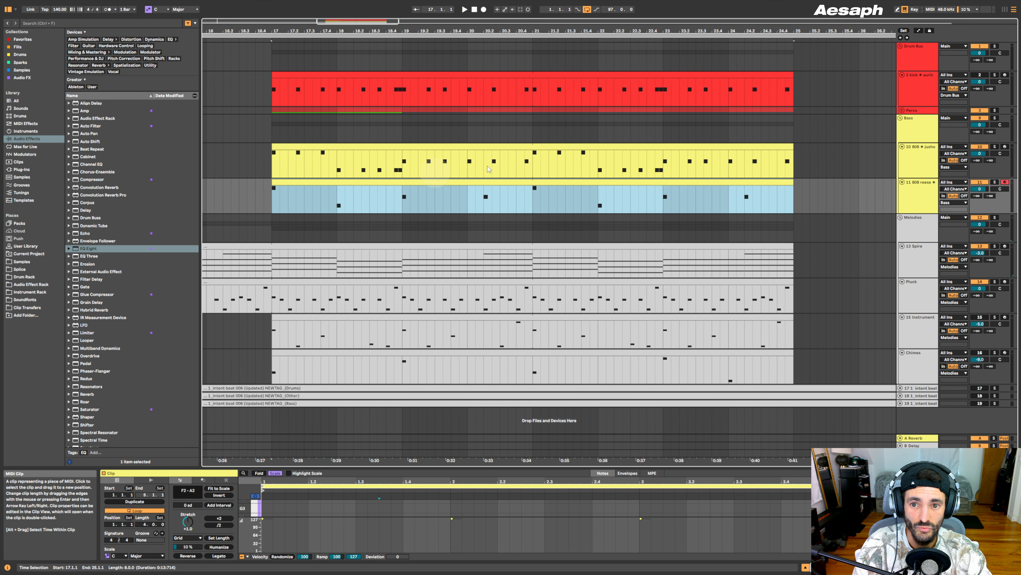
- Inspect the Bass group's device chain and place the insert marker at bar 15 on the Melodies group
click(921, 127)
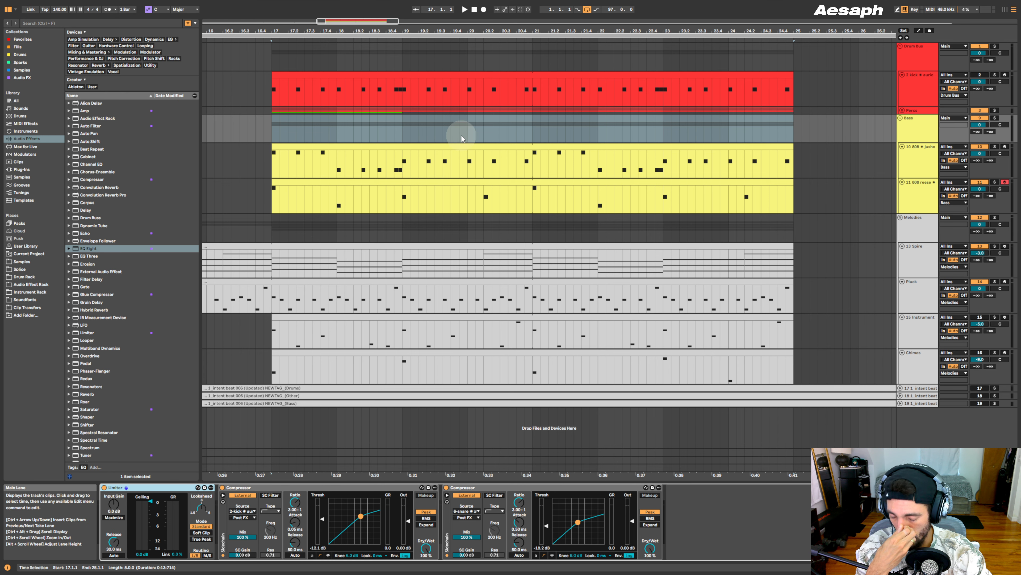
drag(422, 30, 322, 32)
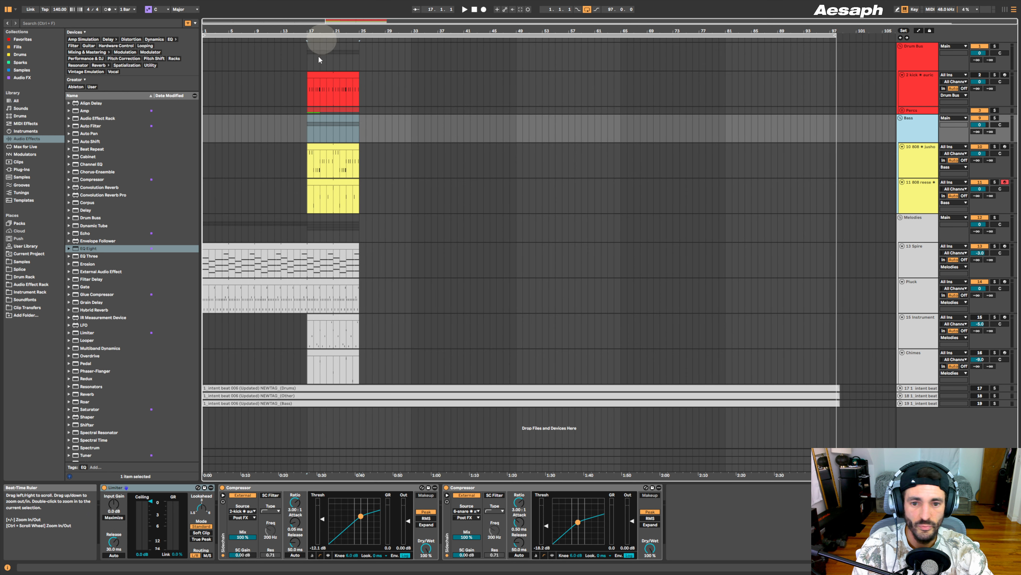
click(294, 225)
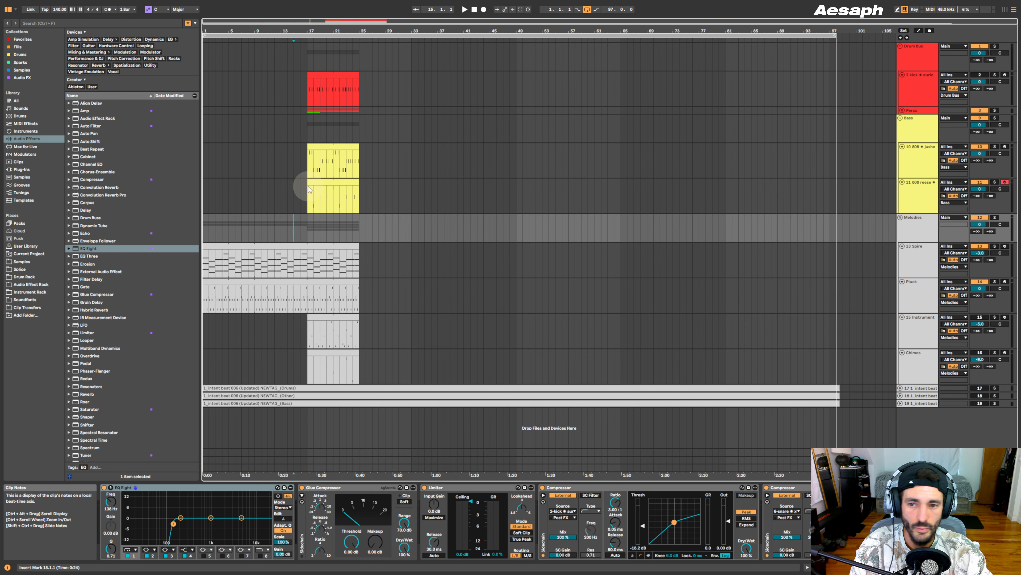
- Extend the start of the 808 reese clip back to bar 9 and play the intro from bar 1
drag(308, 182, 255, 182)
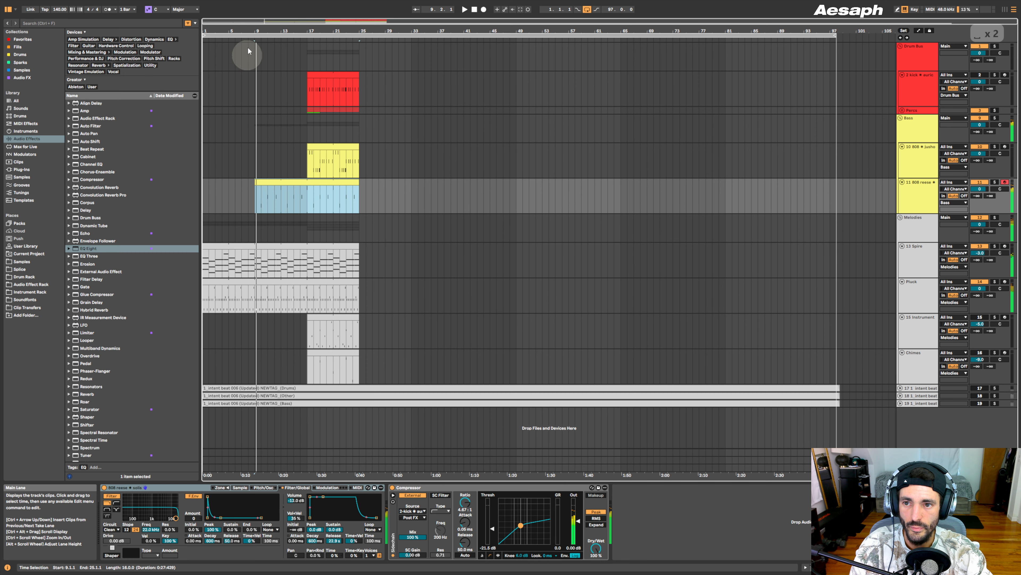
click(245, 35)
key(space)
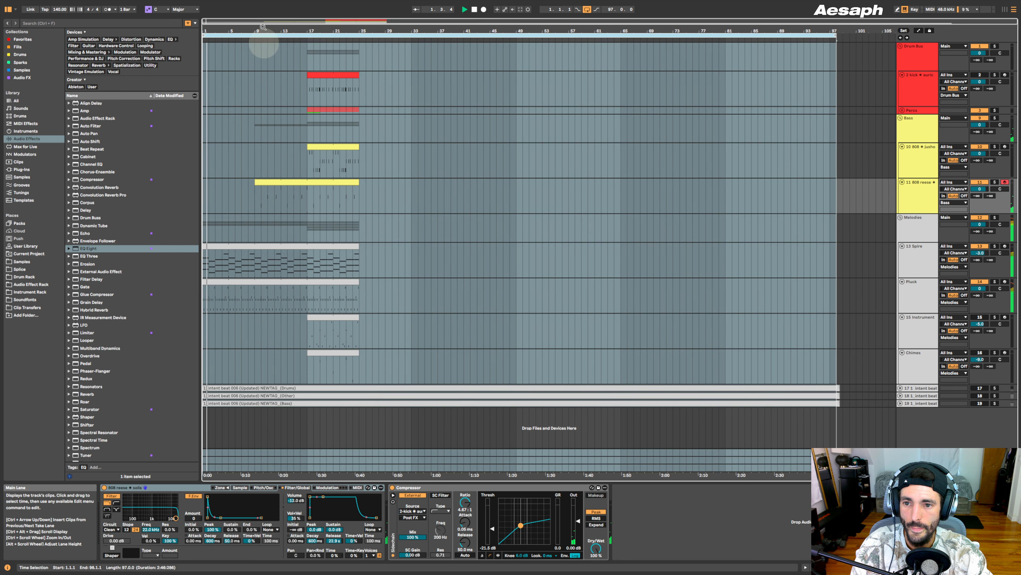
drag(237, 29, 238, 31)
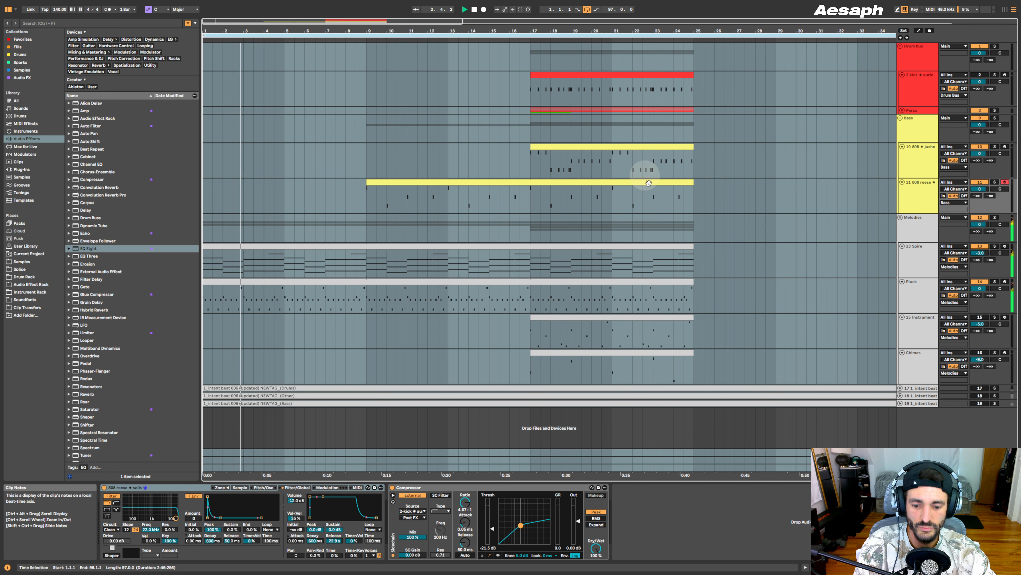
drag(541, 31, 378, 26)
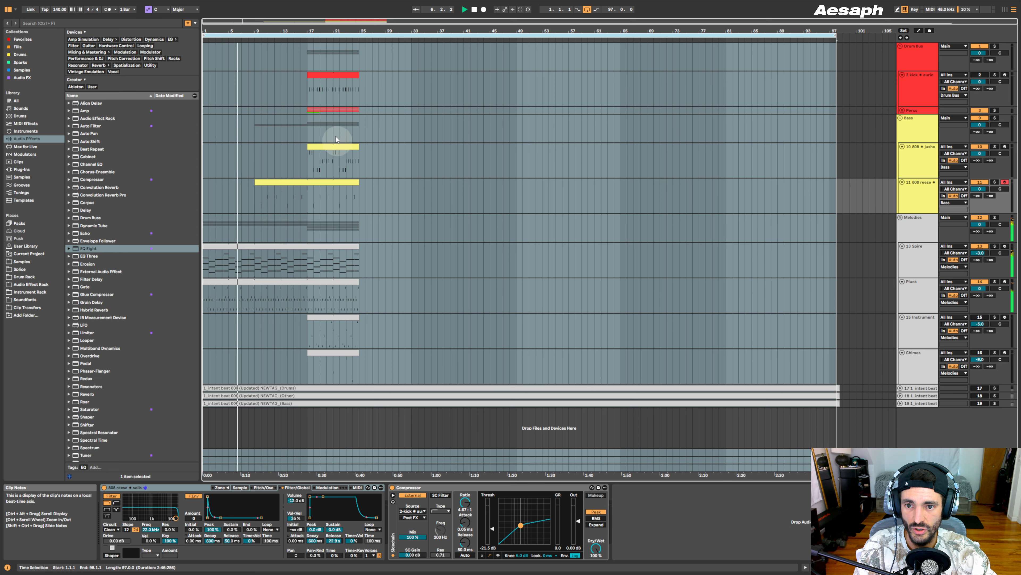
- Expand the Percs group to show its tracks and collapse the Bass group
click(900, 110)
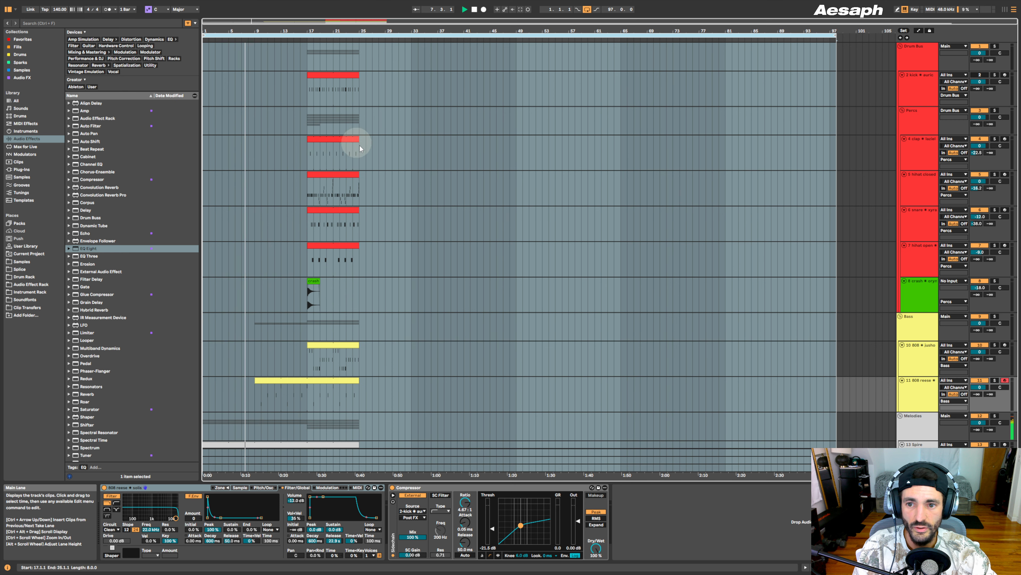
scroll(426, 249, down, 2)
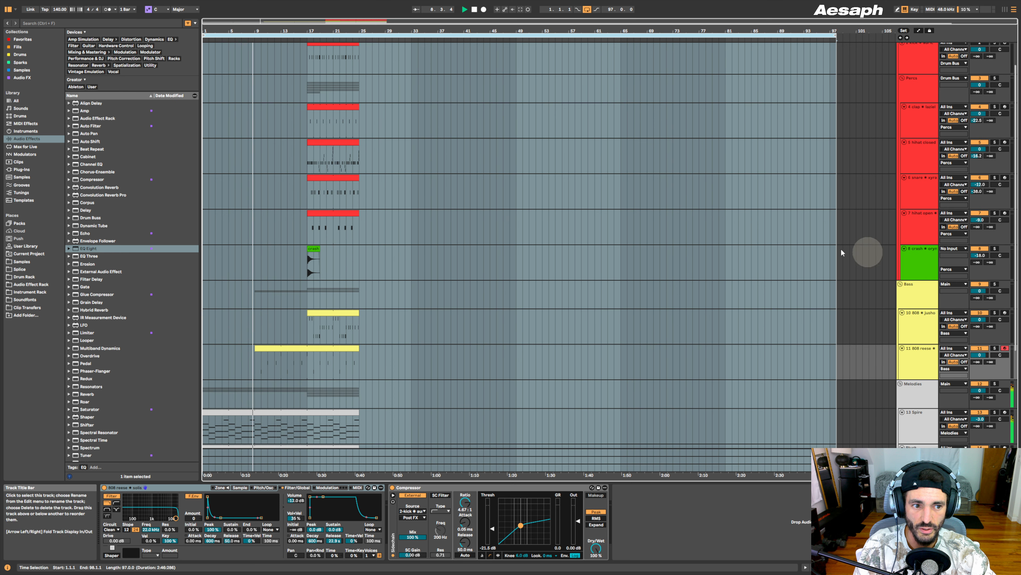
scroll(918, 90, up, 2)
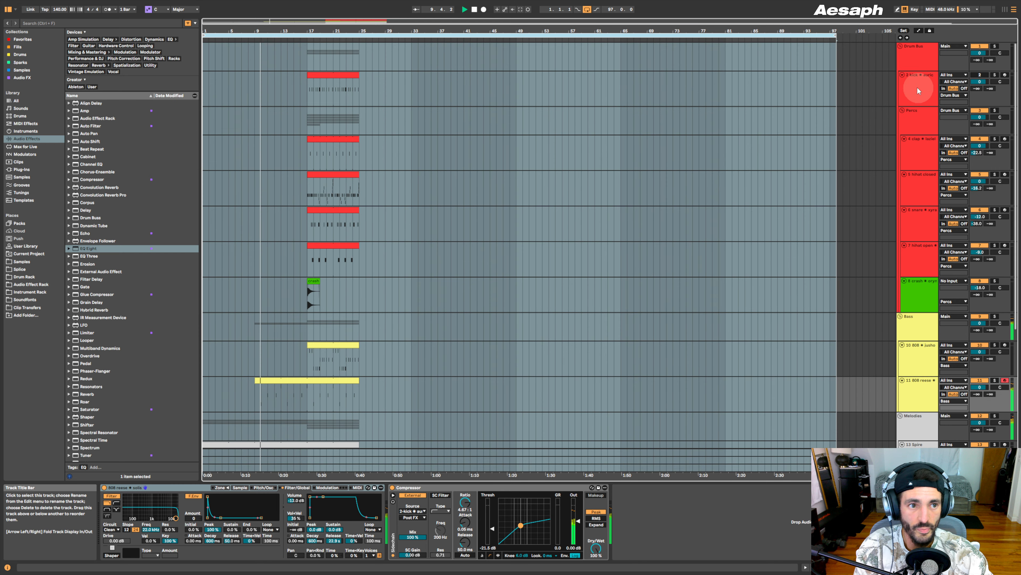
click(900, 317)
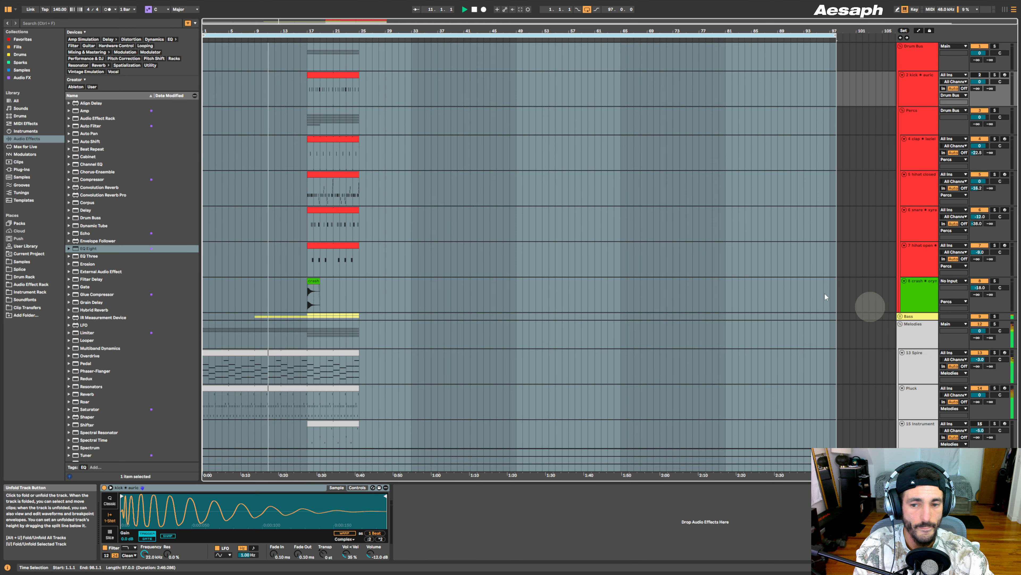
scroll(362, 235, down, 1)
scroll(361, 236, down, 3)
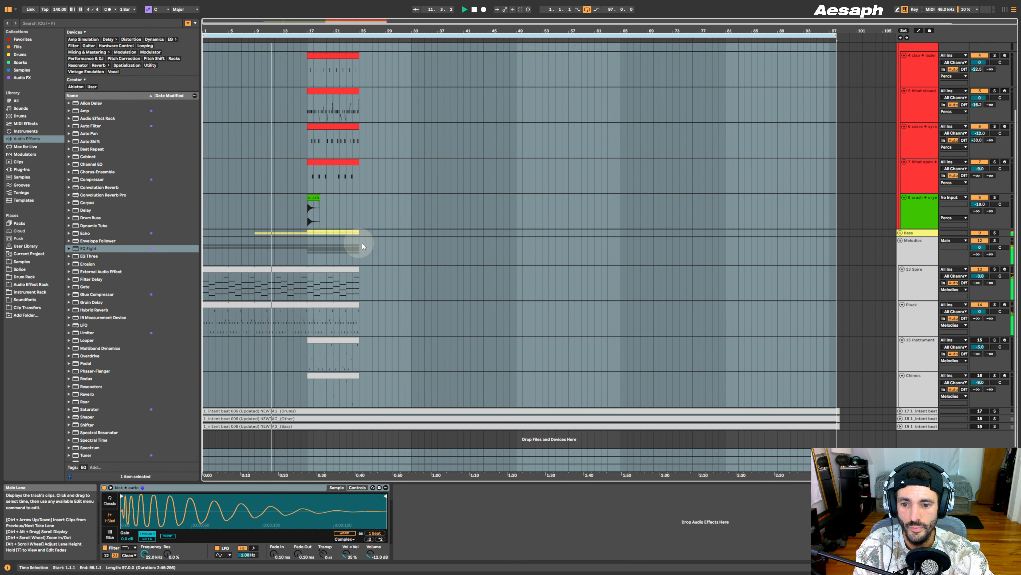
- Delete the three reference stem tracks (Drums, Other and Bass) below the Chimes track
click(925, 201)
click(919, 411)
key(Delete)
key(Delete)
key(Delete)
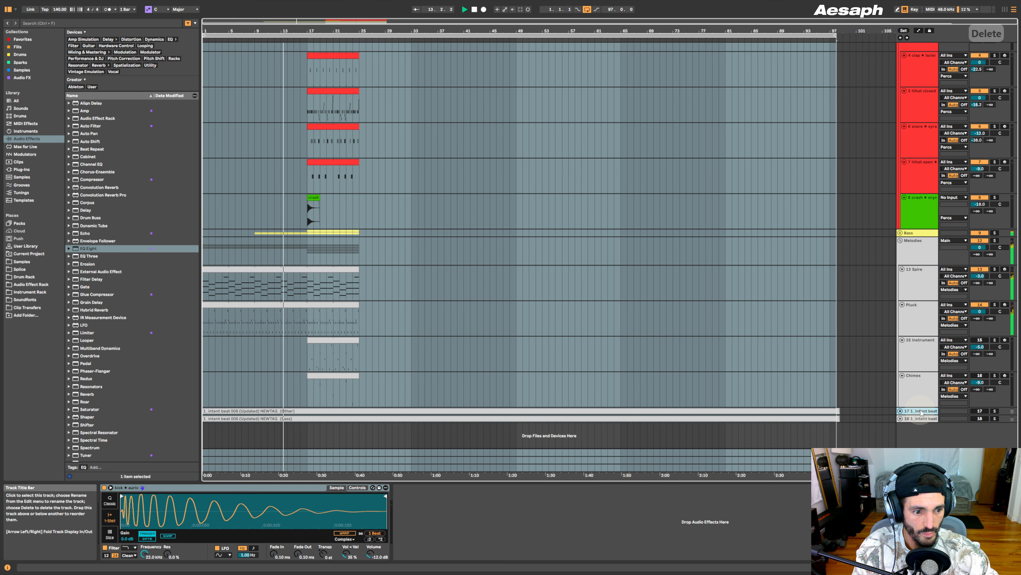
- Copy the crash track out of the Percs group to a separate track below Chimes
click(921, 207)
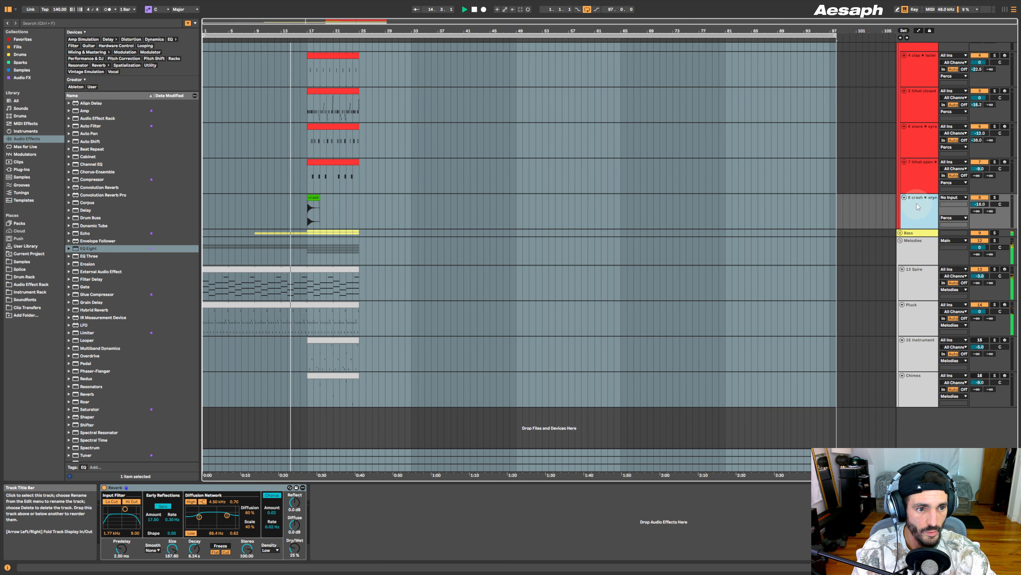
drag(922, 428, 921, 426)
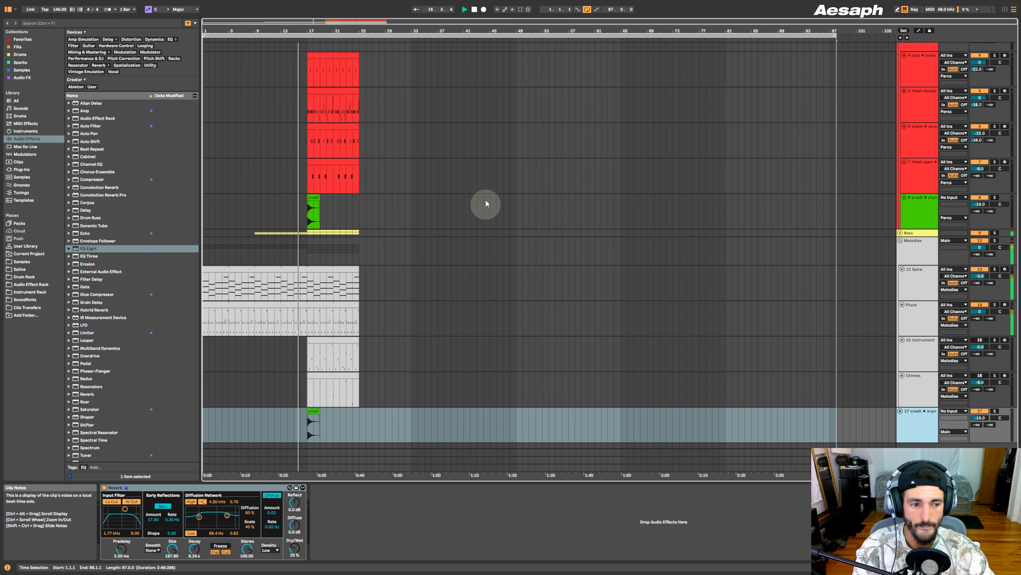
drag(308, 30, 308, 29)
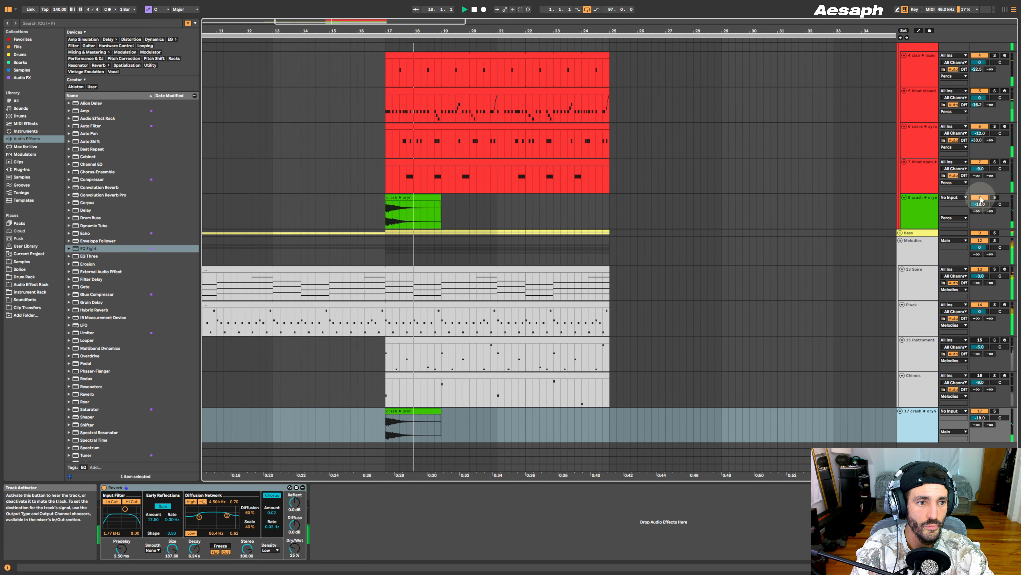
- Deactivate the original crash track in Percs and play from bar 17 to hear the copied crash
key(space)
key(space)
key(space)
key(space)
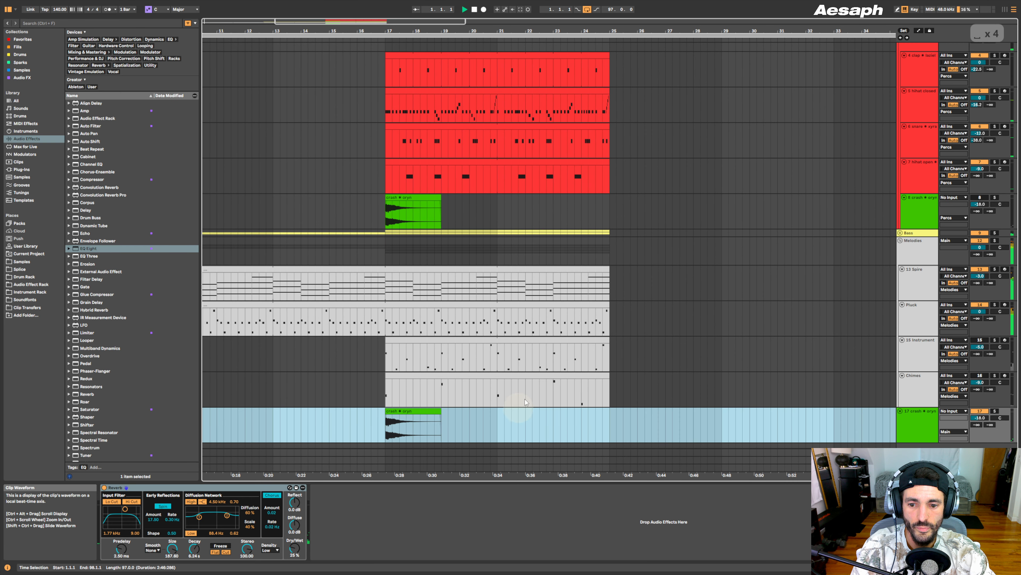
click(384, 427)
key(space)
key(space)
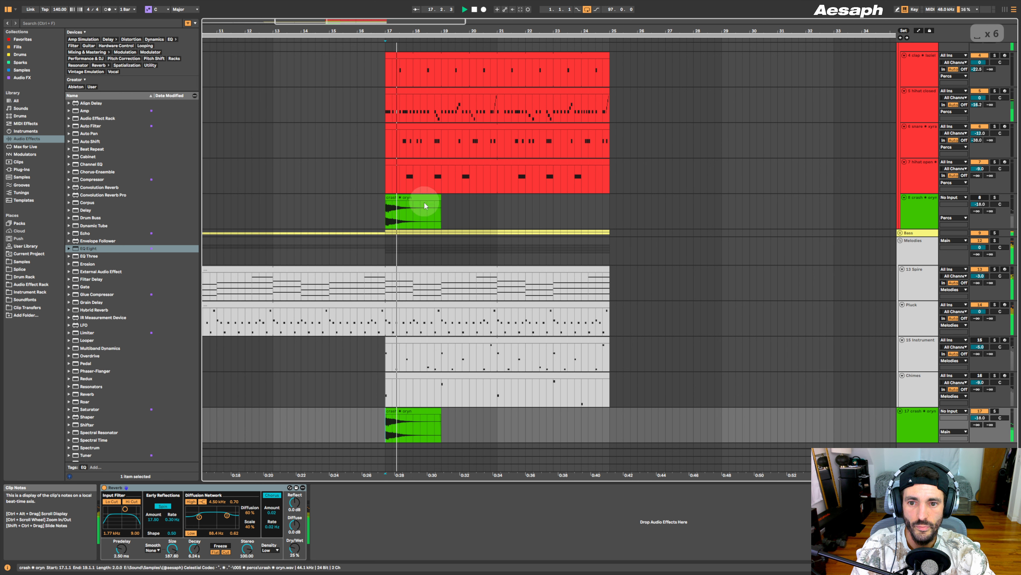
- Set the copied crash track's volume to -12 dB and delete the original crash track from the Percs group
key(space)
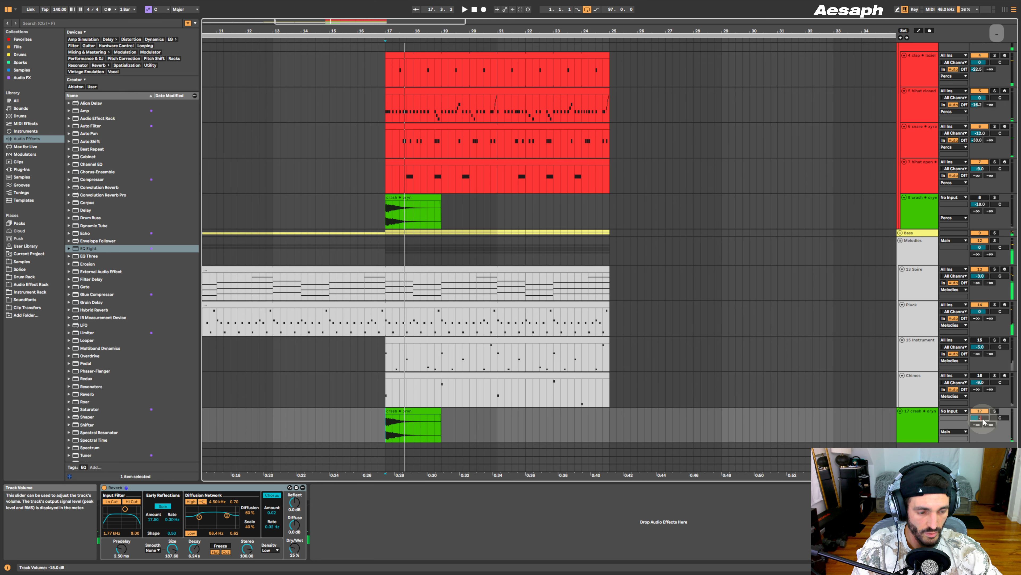
click(921, 204)
key(Delete)
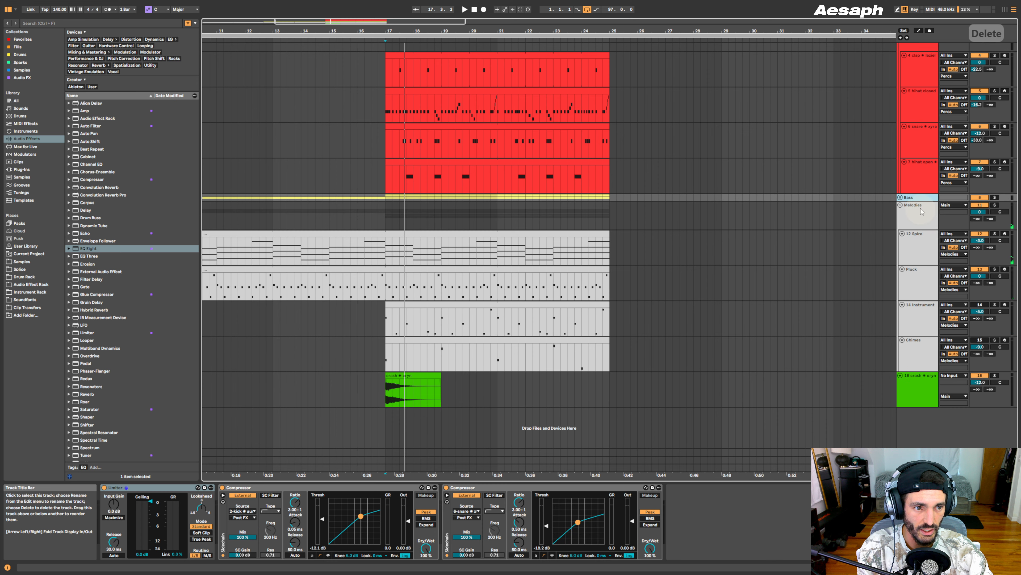
- Group the crash track, rename the group SFX and color it green
right_click(919, 378)
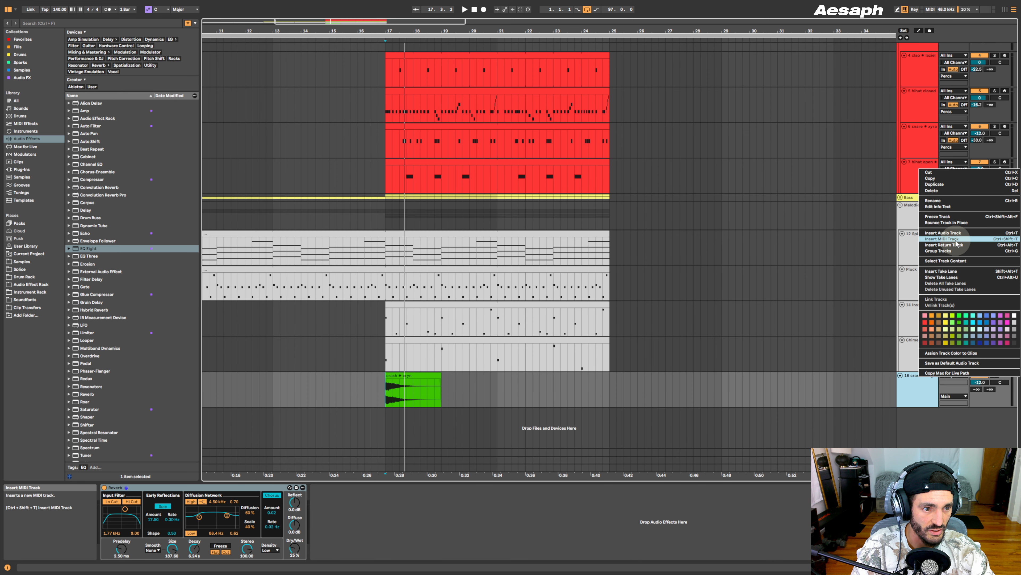
click(951, 251)
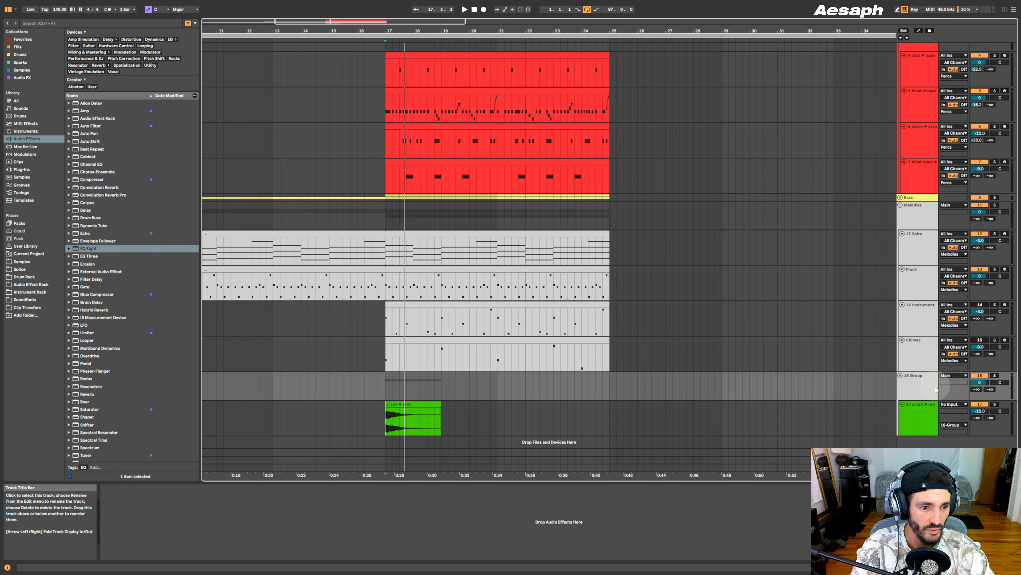
right_click(918, 377)
click(942, 409)
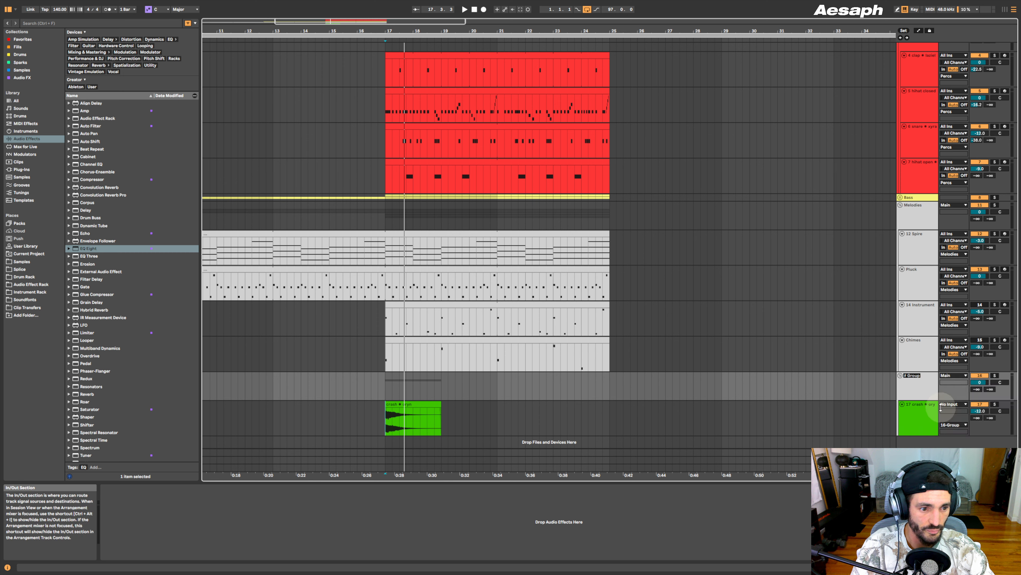
right_click(917, 377)
click(960, 513)
click(912, 420)
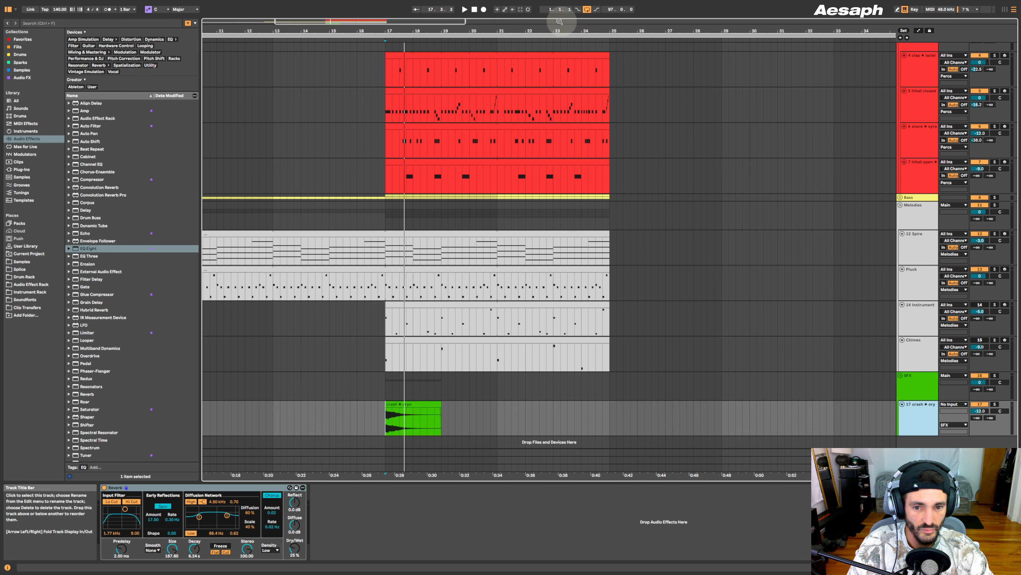
- Duplicate the crash clip together with its empty space so a crash lands every eight bars from bar 17 to bar 89
double_click(490, 28)
drag(360, 409, 314, 408)
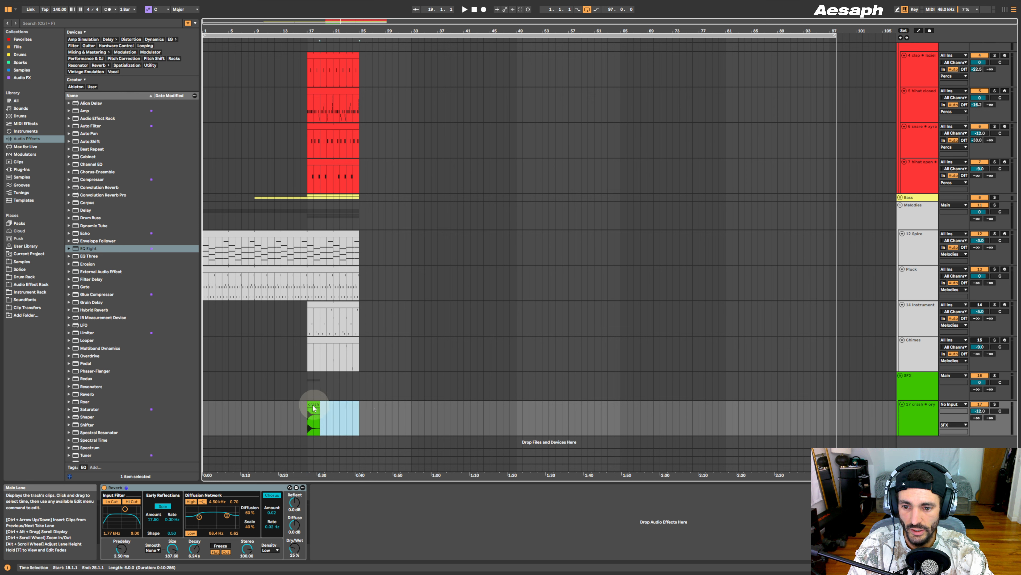
key(ctrl+d)
key(ctrl+d)
key(ctrl+d)
key(ctrl+d)
key(ctrl+d)
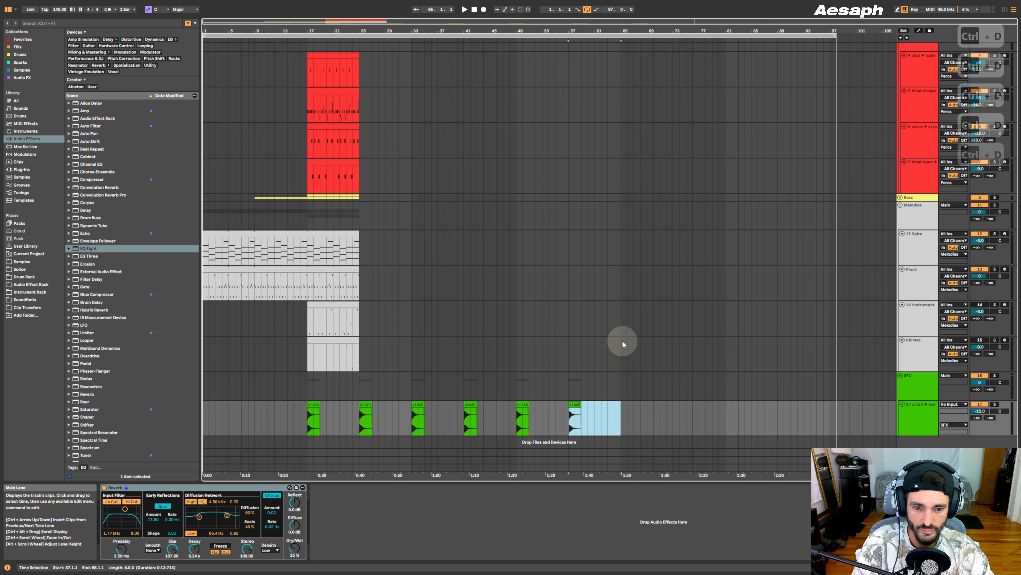
key(ctrl+d)
key(ctrl+d)
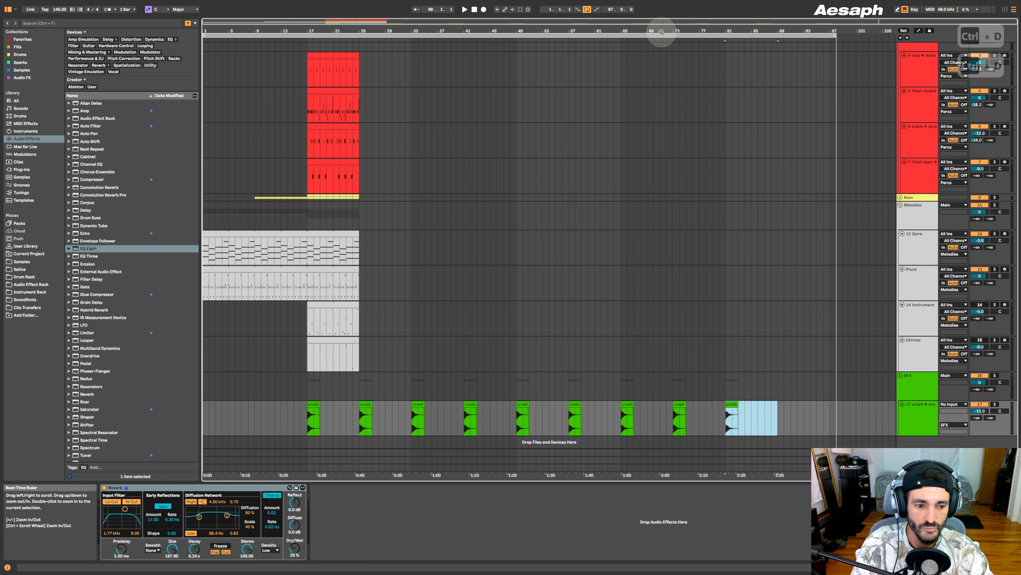
key(ctrl+d)
- Play from bar 14 to hear the transition from the intro into the drums at bar 17
click(287, 334)
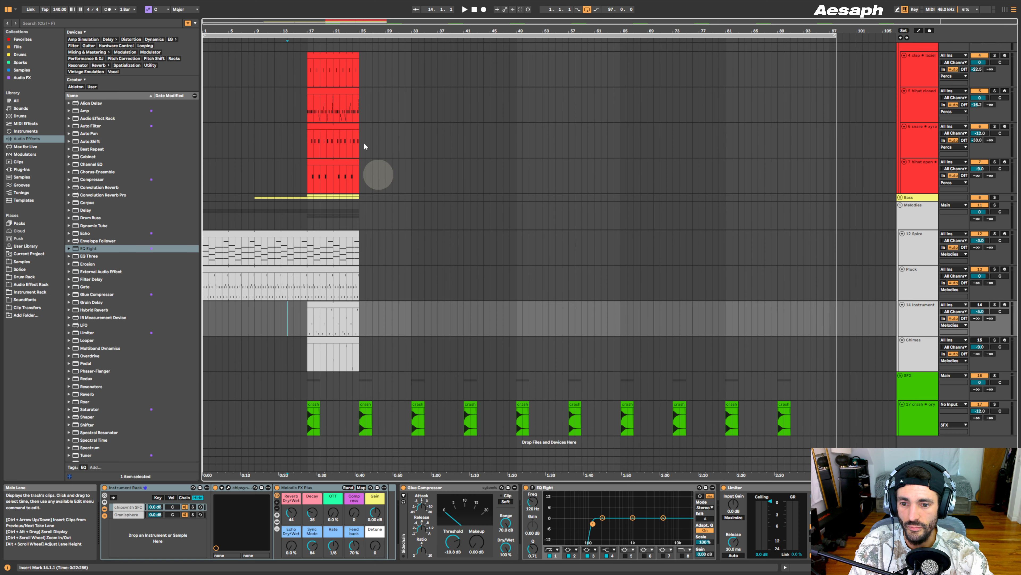
drag(302, 25, 545, 108)
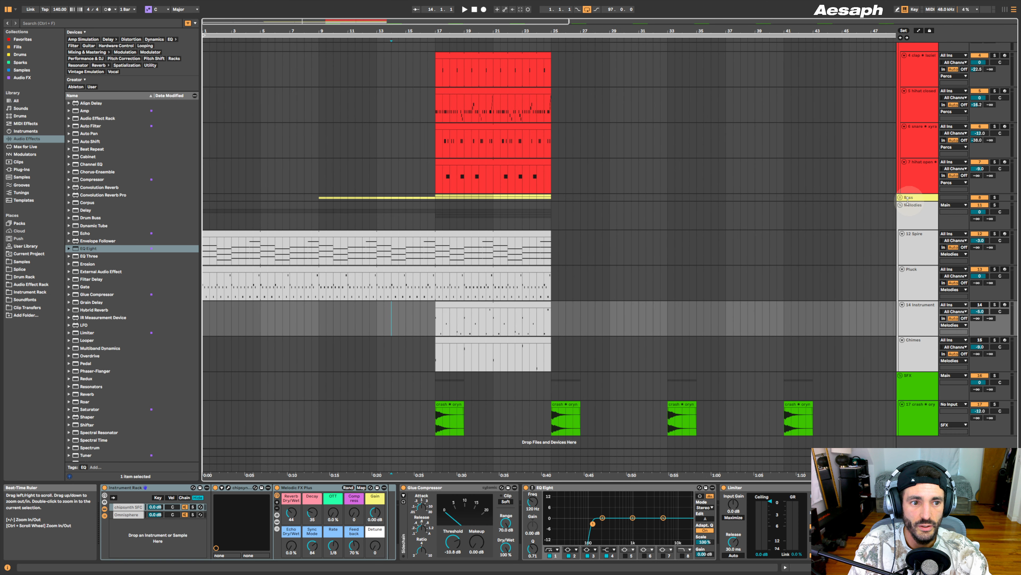
key(space)
scroll(521, 157, up, 3)
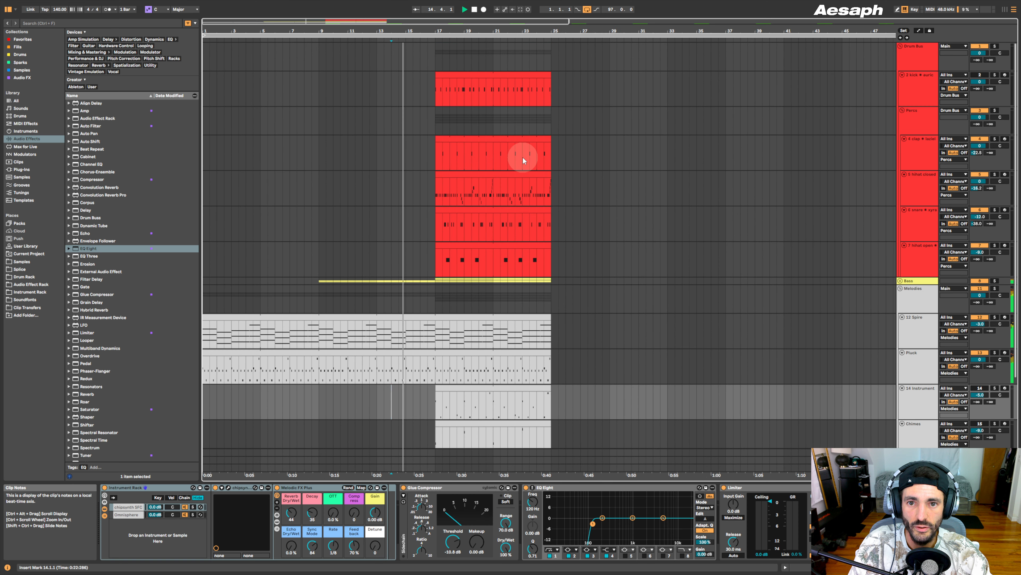
drag(493, 34, 488, 31)
scroll(376, 294, down, 1)
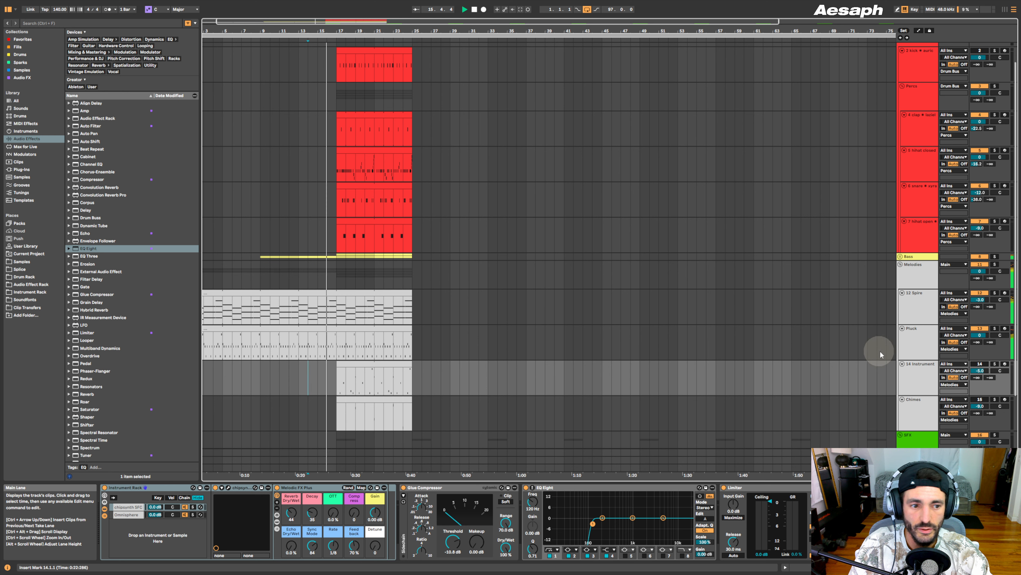
drag(388, 32, 383, 28)
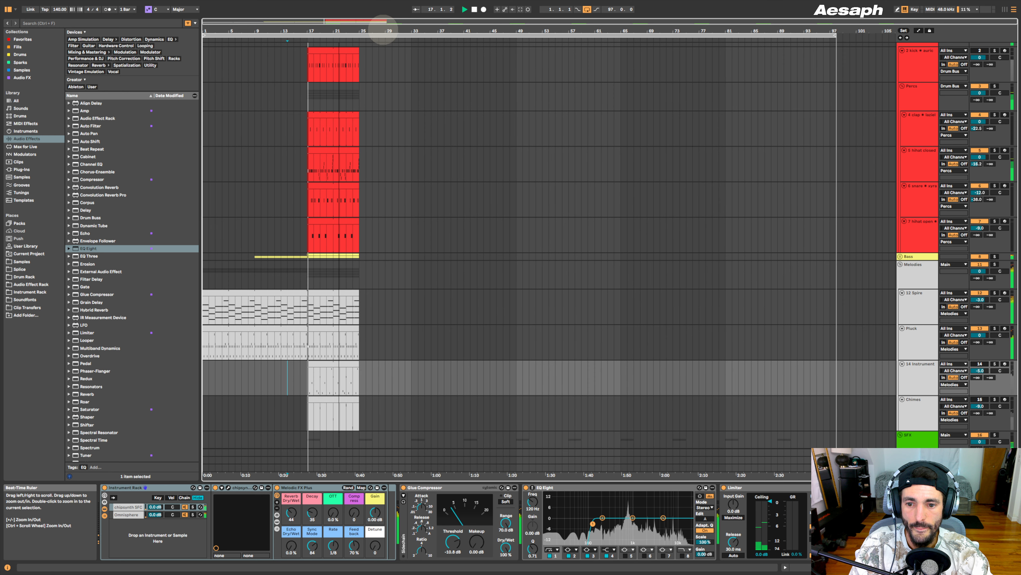
- Extend the Spire and Pluck clips together so they loop until bar 97
click(345, 326)
shift+click(338, 293)
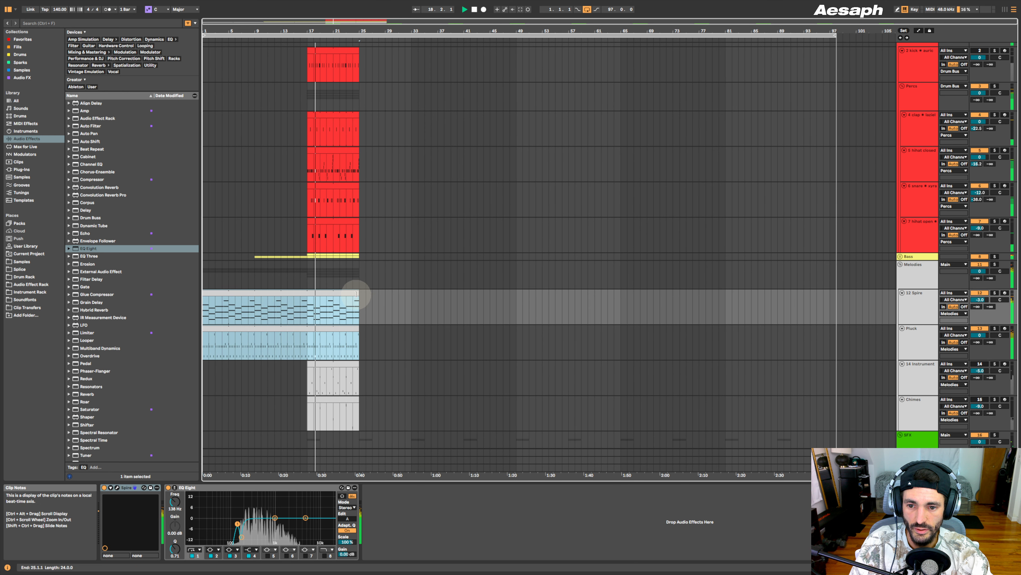
drag(357, 293, 829, 292)
scroll(748, 282, down, 3)
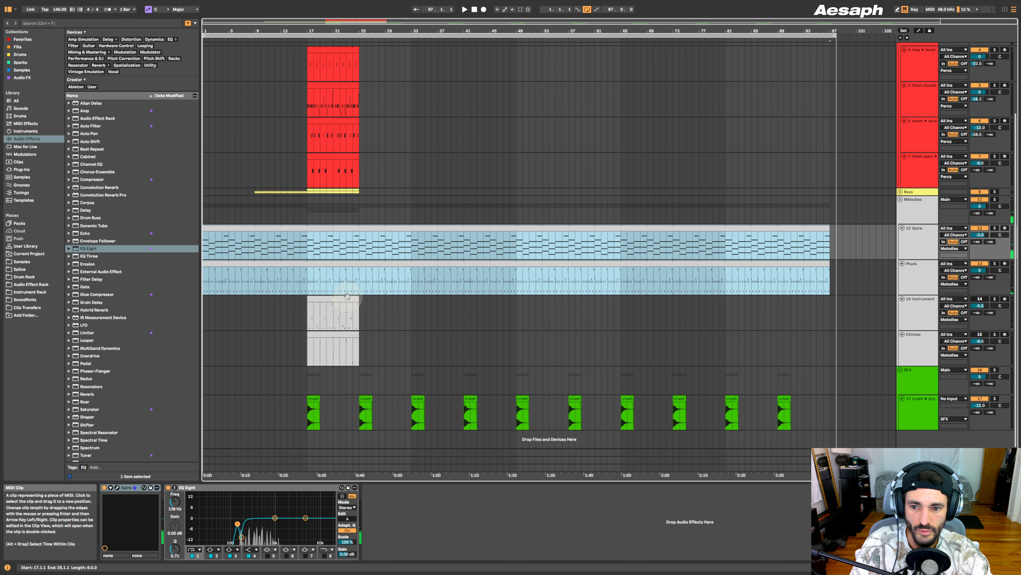
- Play the section from bar 17 and expand the Bass group to show both 808 tracks
click(349, 322)
click(311, 249)
key(space)
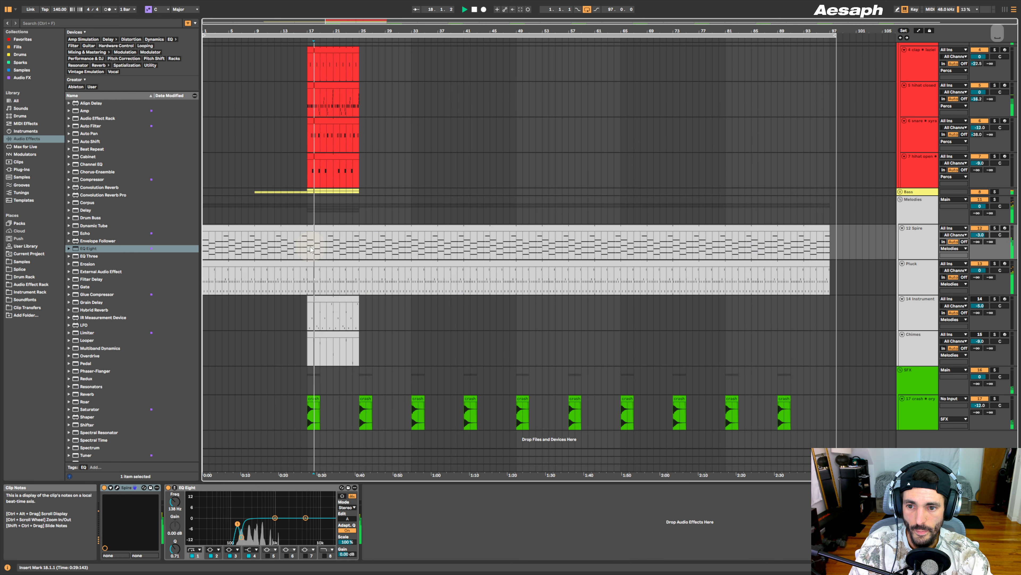
click(901, 192)
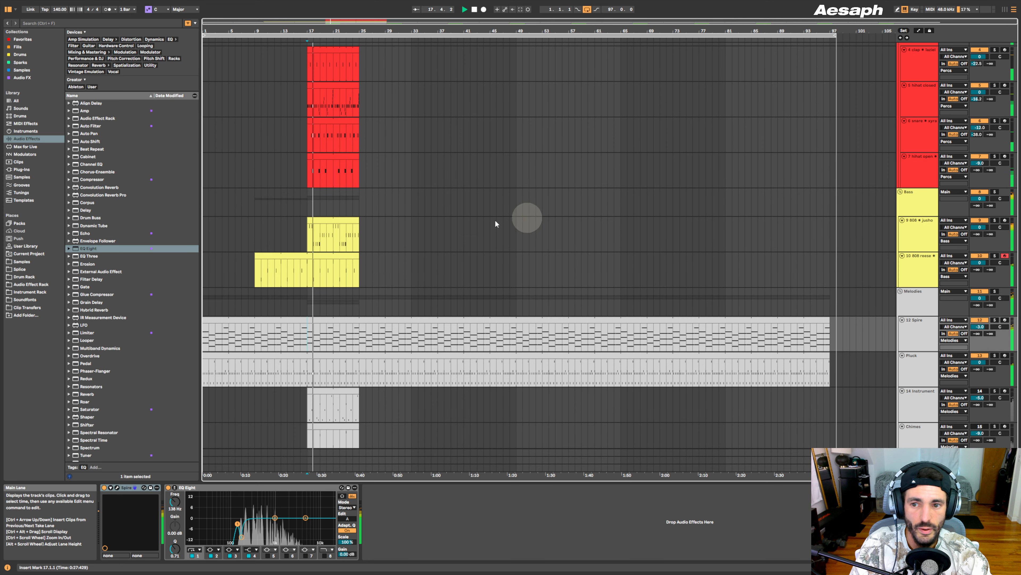
- Solo the Bass group and play it from bar 17 to hear both 808 parts
mouse_move(359, 262)
mouse_down()
mouse_move(309, 257)
mouse_move(359, 265)
mouse_up()
drag(318, 27, 372, 28)
click(317, 275)
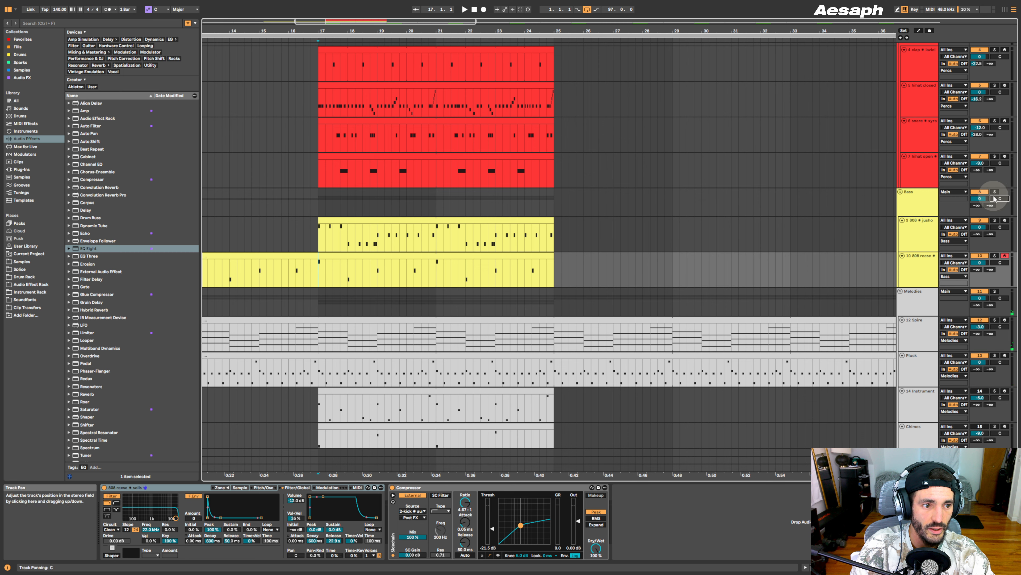
click(995, 191)
key(space)
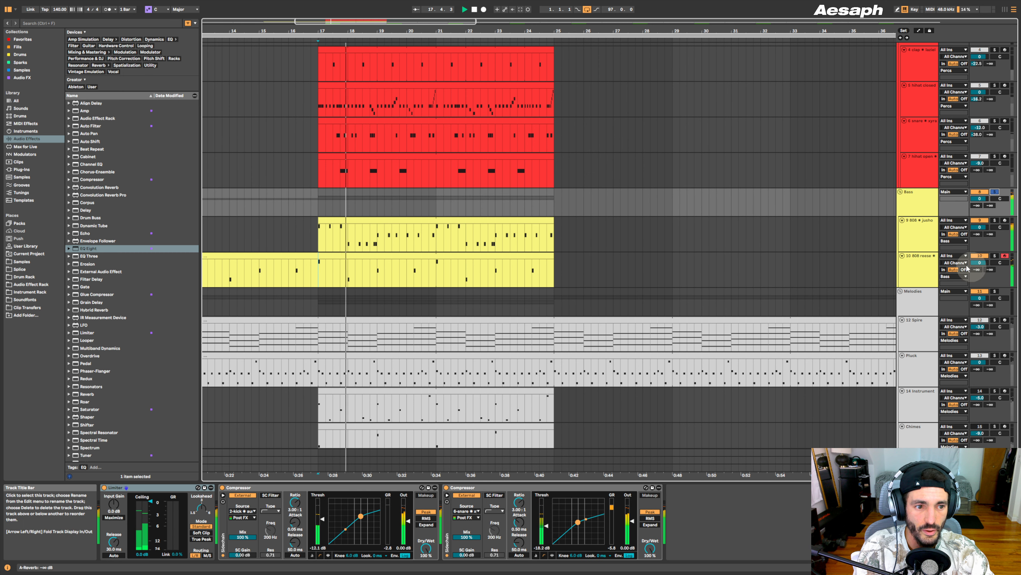
- Add an EQ Eight before the Compressor on the 808 reese track and cut its lows below 147 Hz
click(920, 264)
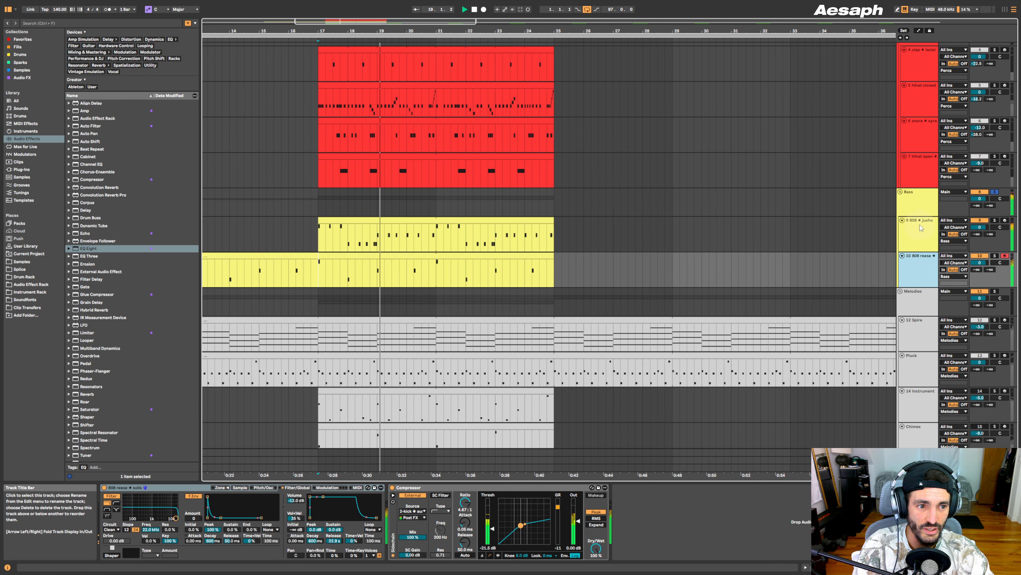
click(926, 229)
double_click(920, 266)
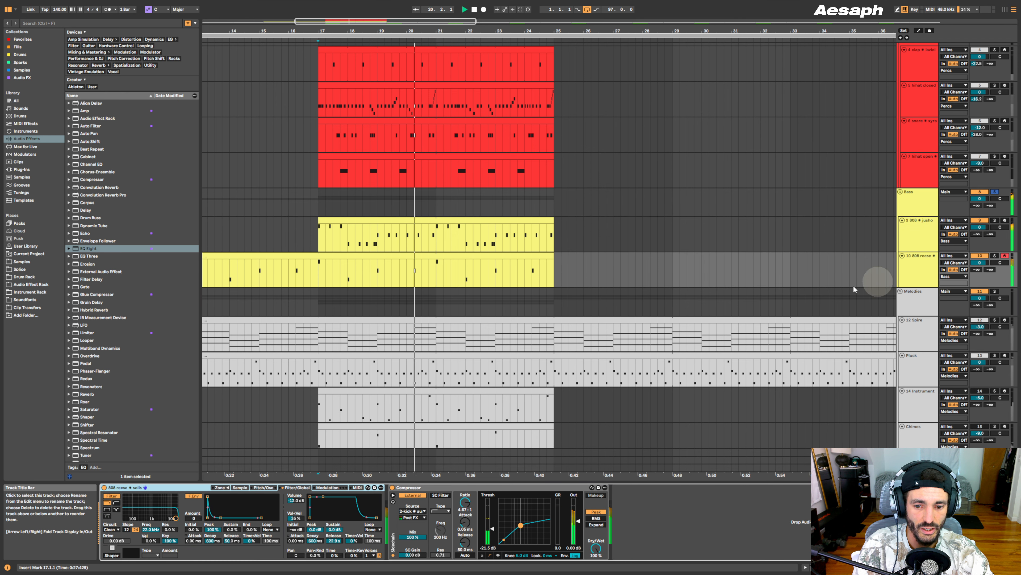
key(space)
drag(93, 253, 402, 527)
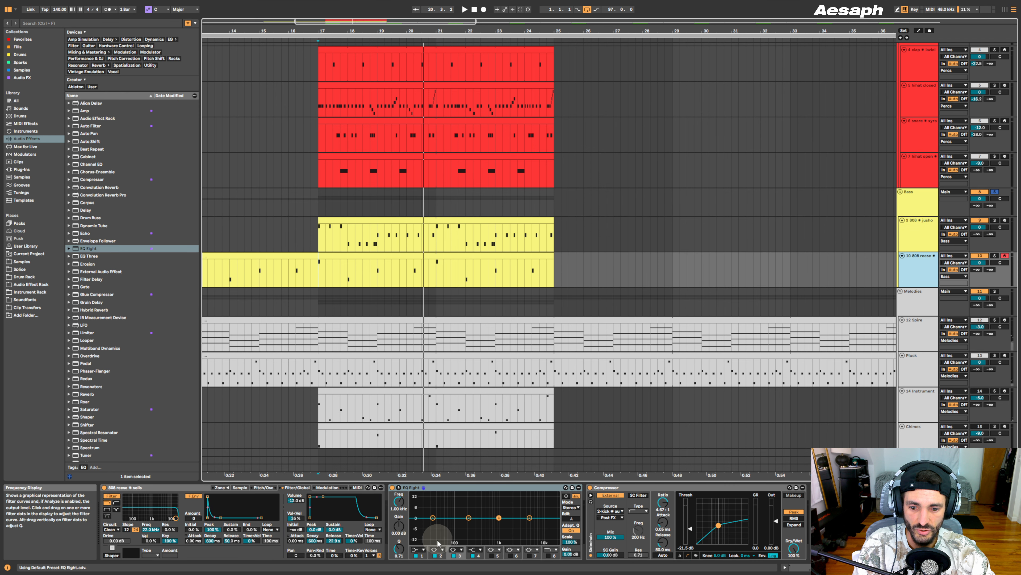
click(422, 549)
click(417, 503)
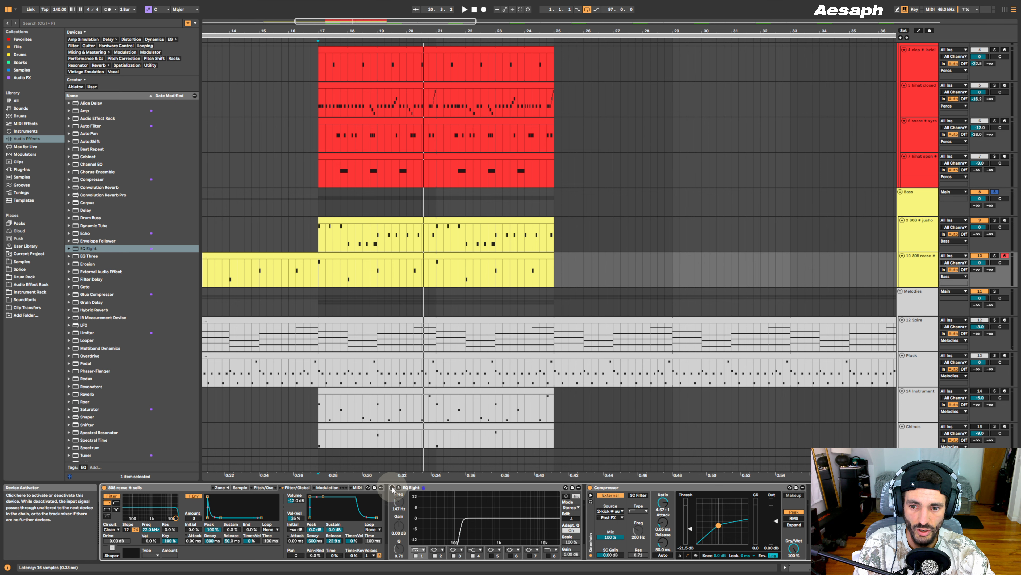
- Automate the 808 reese EQ Eight's Device On parameter to be on from bar 17 to 25 and off outside it
click(918, 30)
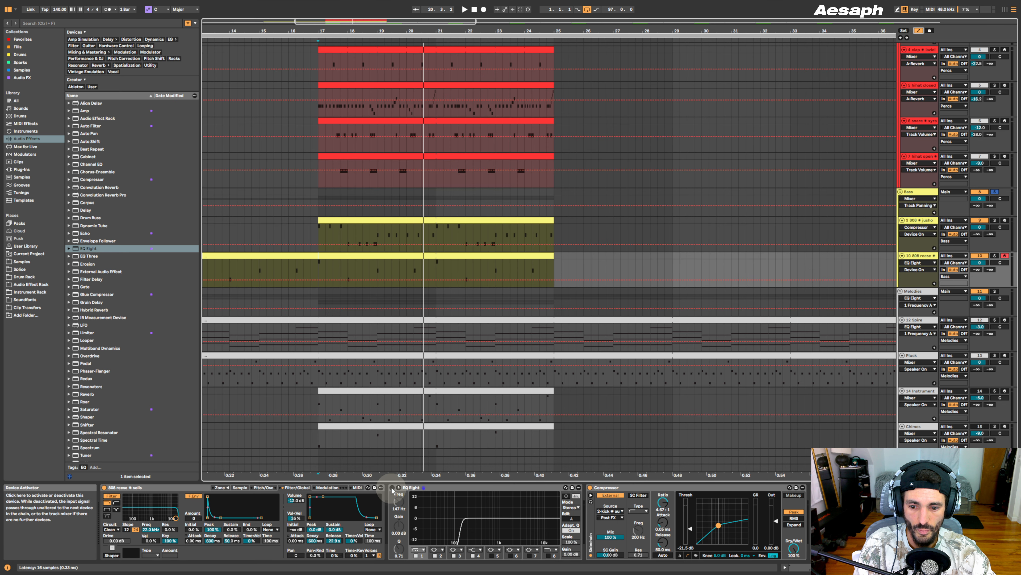
right_click(327, 269)
click(315, 272)
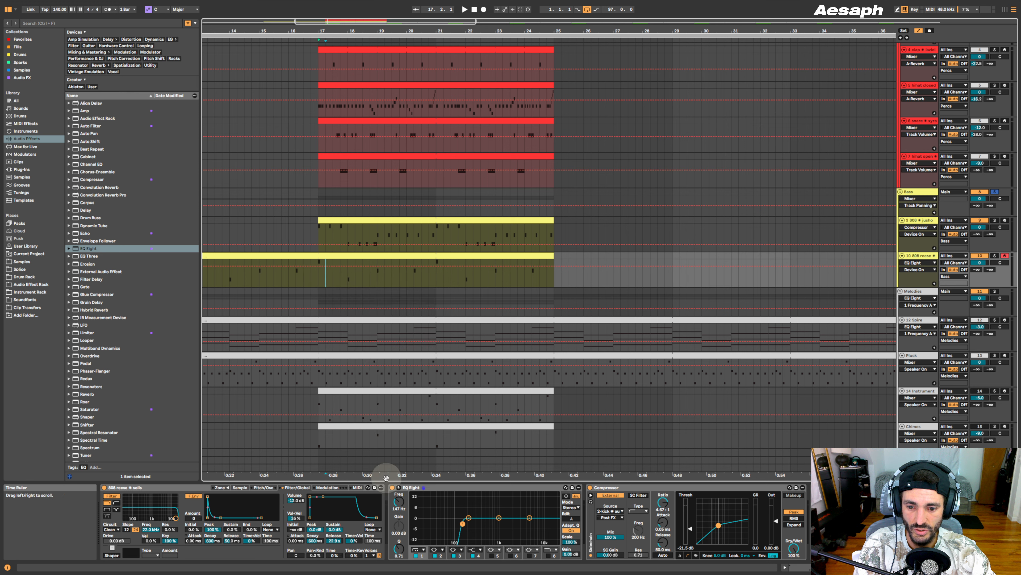
click(392, 487)
right_click(325, 271)
click(328, 275)
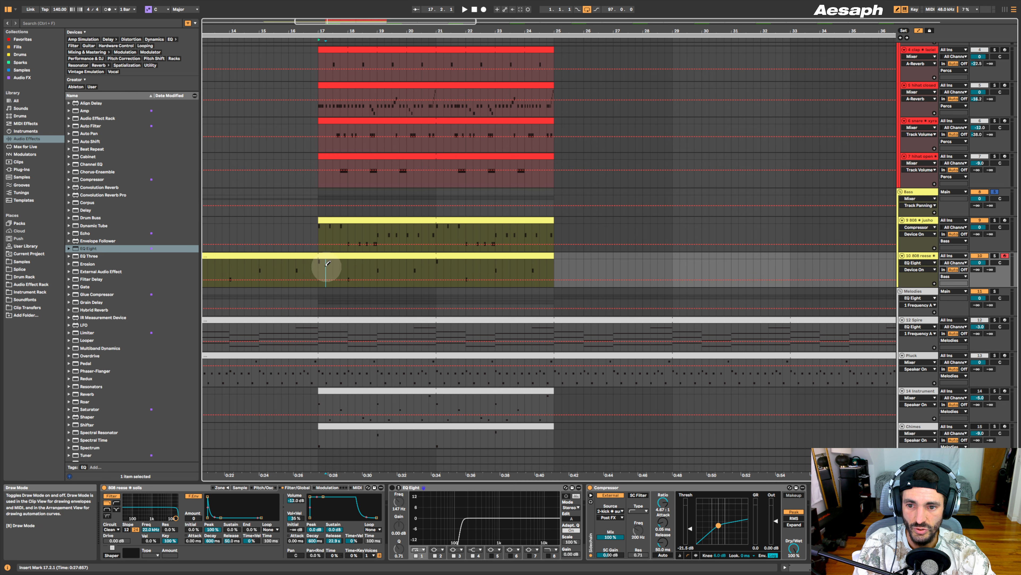
right_click(385, 265)
click(387, 274)
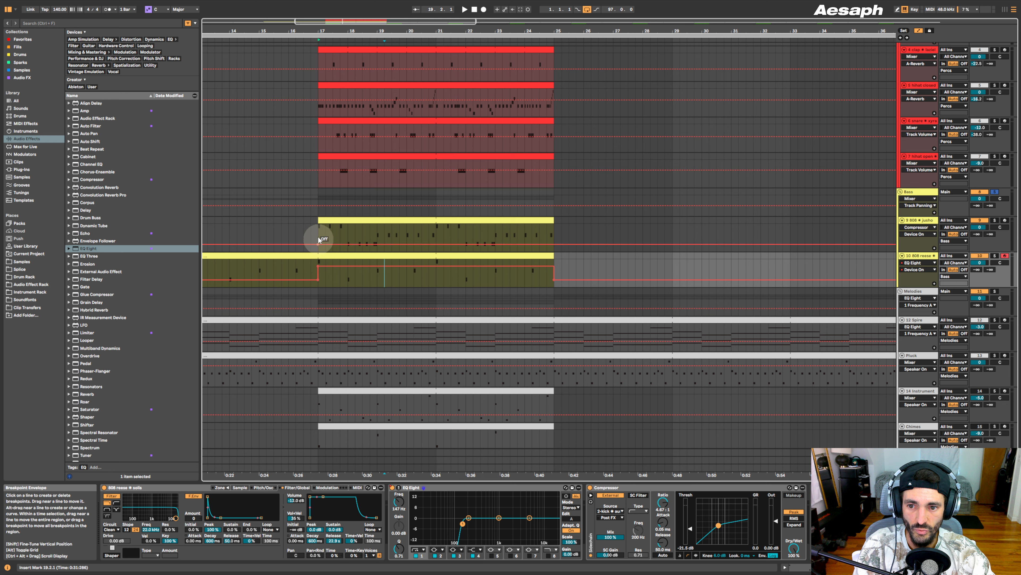
- Play the bass from bar 17 and toggle the 808 reese EQ Eight off and on to compare
click(318, 238)
key(space)
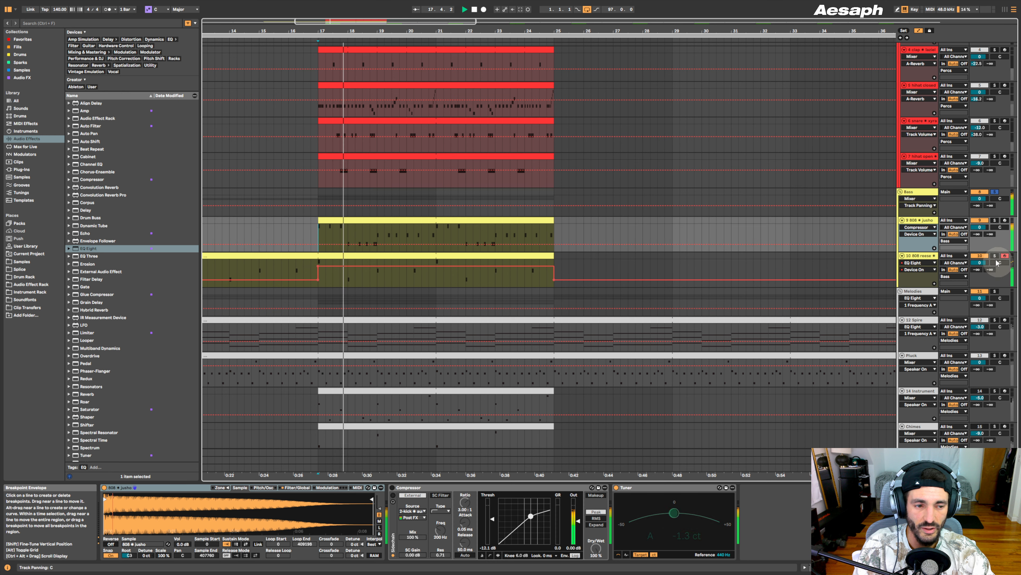
click(922, 257)
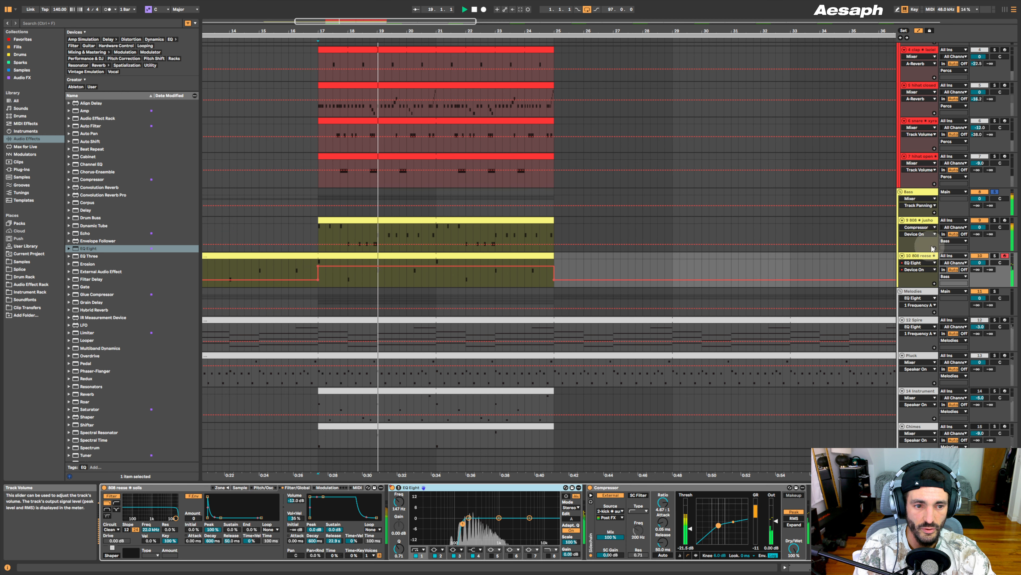
click(392, 488)
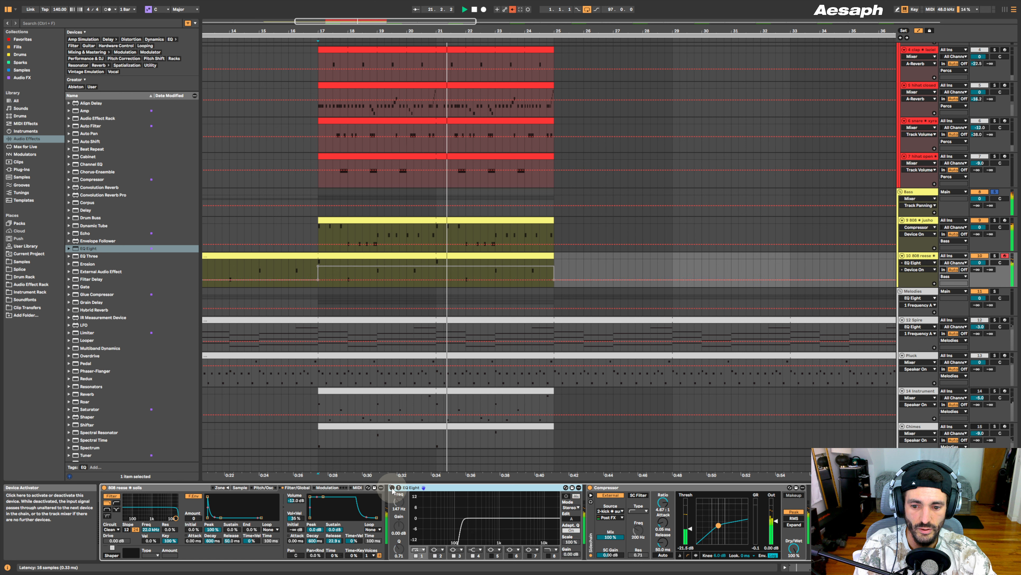
click(393, 488)
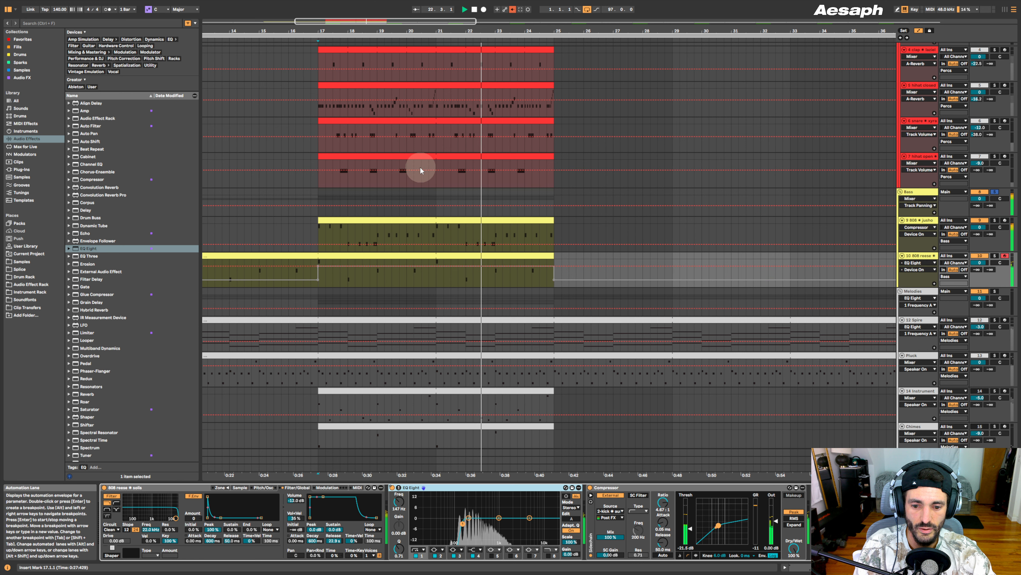
- Unsolo the Bass group, play the full mix from bar 17 and hide the automation lanes
key(space)
key(space)
click(995, 191)
key(space)
key(space)
key(space)
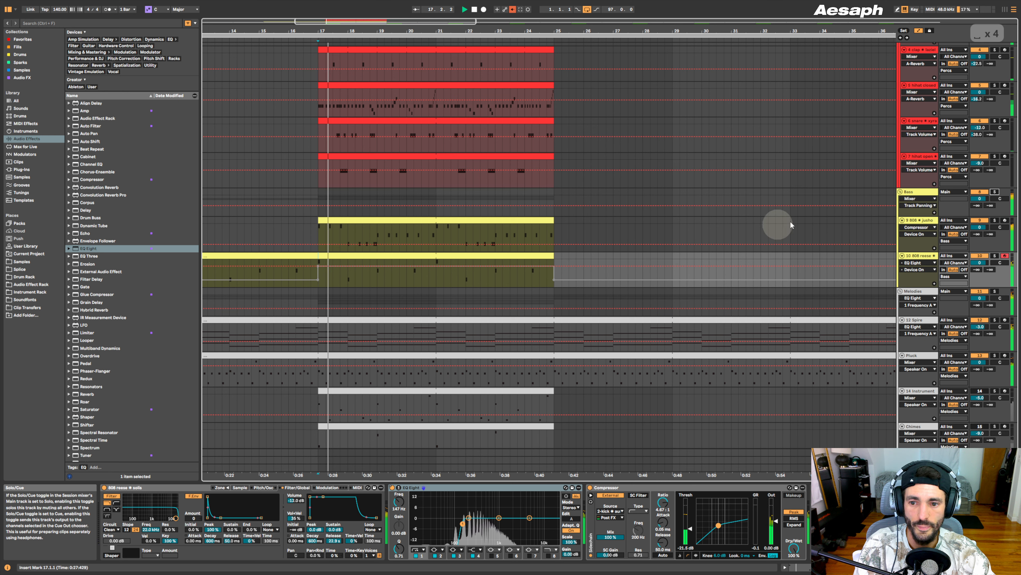
key(a)
key(space)
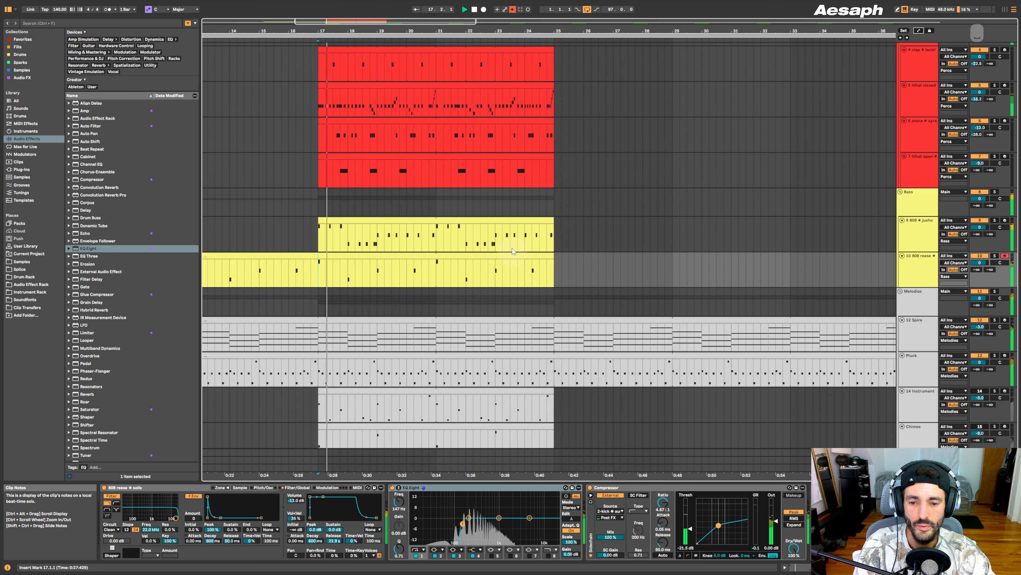
- Fold the Percs group and duplicate the kick and Percs clips from bars 17–25 so the drums run to bar 33
scroll(458, 56, down, 2)
drag(429, 32, 429, 29)
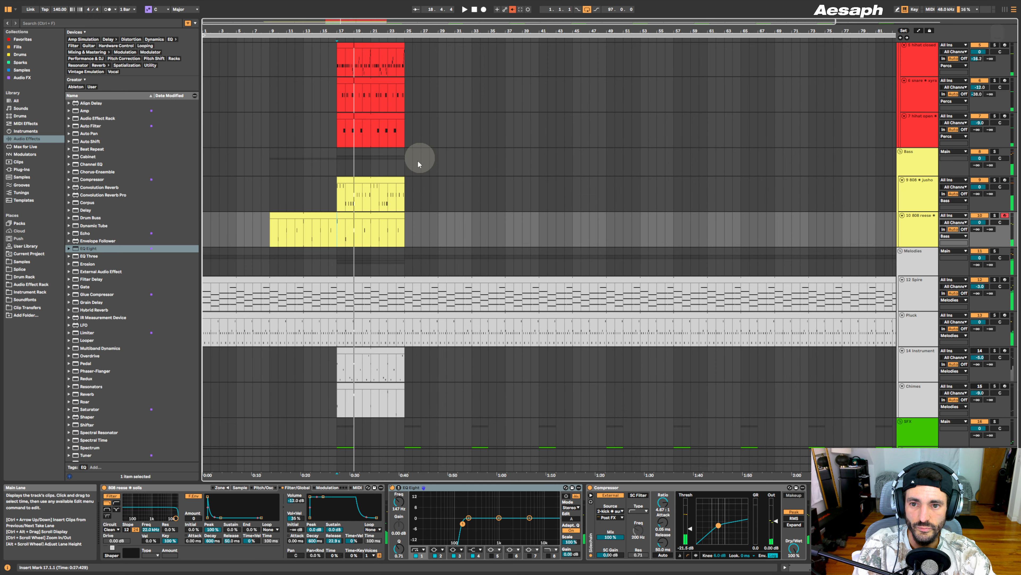
scroll(418, 160, up, 5)
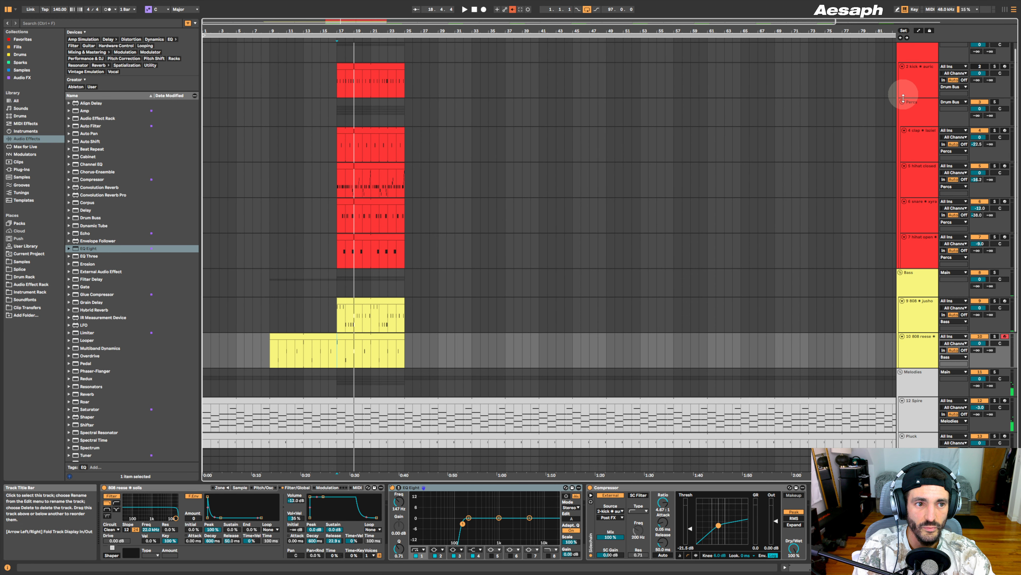
click(903, 103)
scroll(604, 104, up, 1)
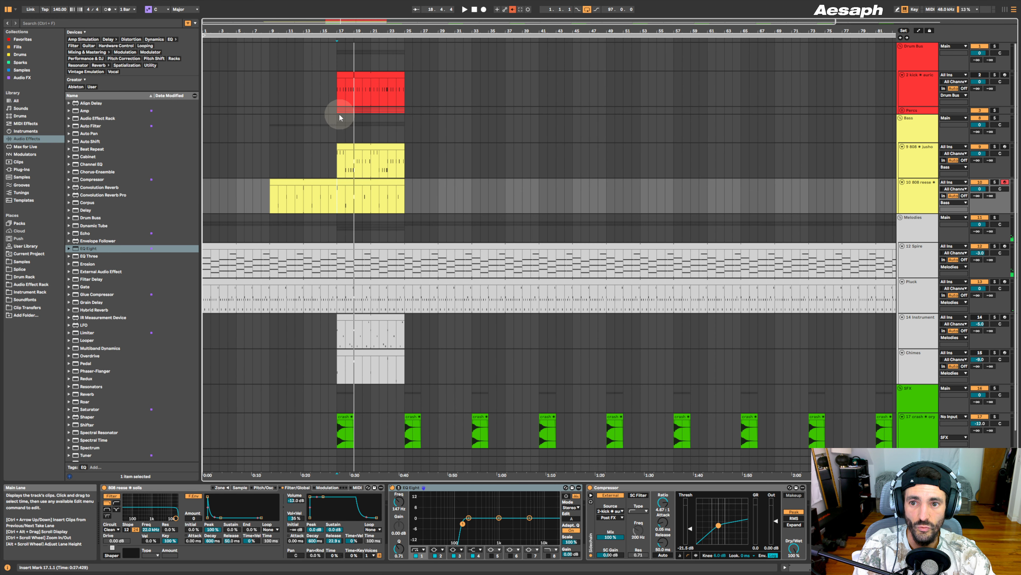
drag(337, 107, 403, 81)
key(ctrl+d)
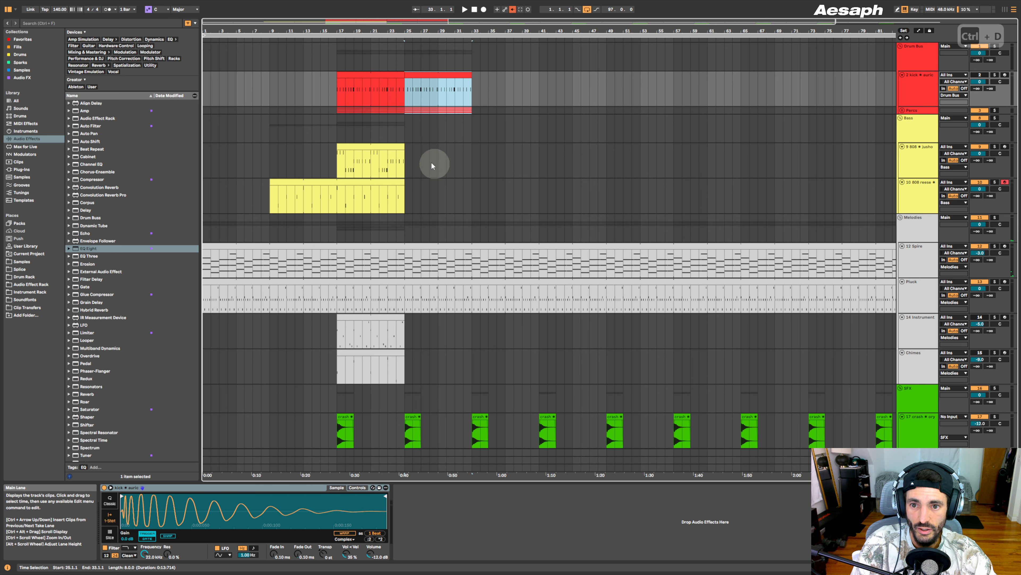
- Extend both 808 clips together so they loop until bar 33
click(382, 190)
shift+click(384, 149)
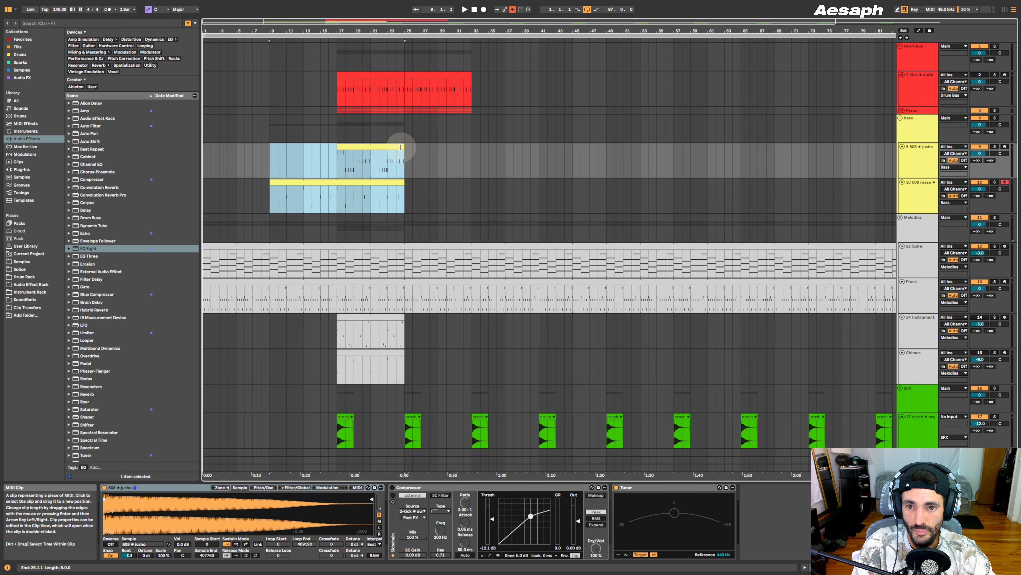
drag(401, 147, 470, 148)
click(539, 189)
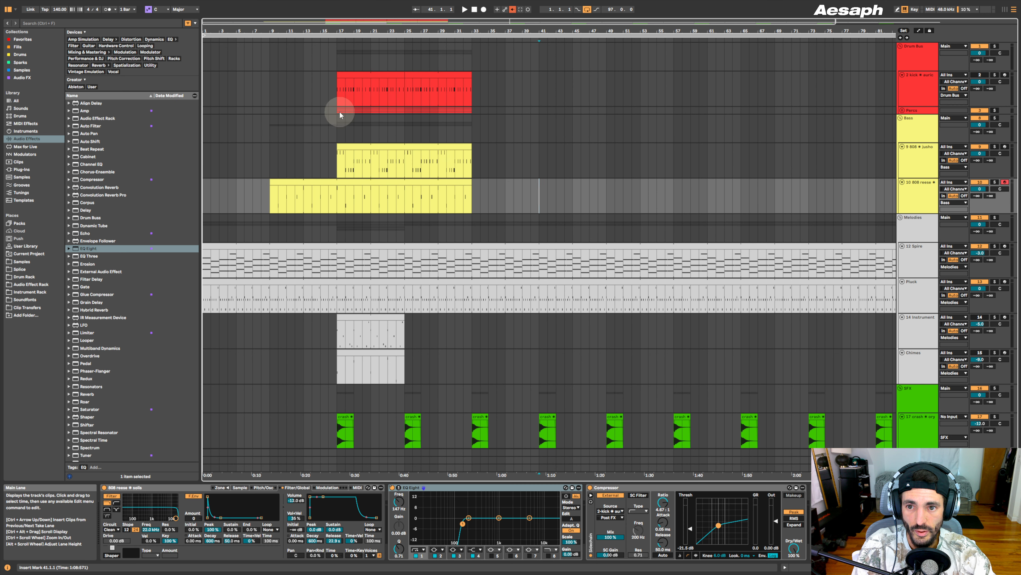
- Duplicate the 16 bars of kick and Percs clips so the drums run to bar 49
drag(483, 77, 474, 76)
key(ctrl+d)
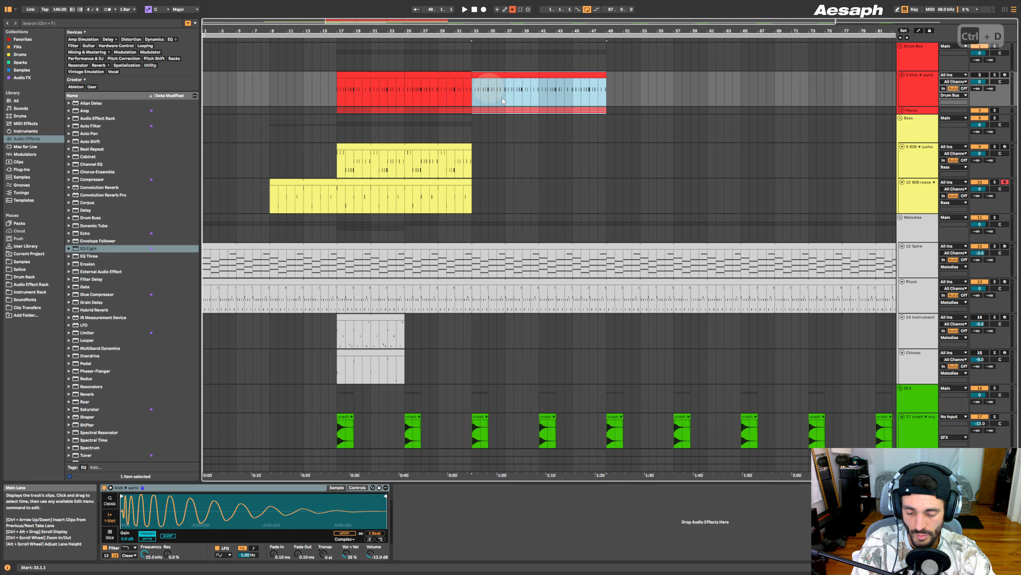
click(538, 137)
- Extend the 14 Instrument and Chimes clips together until bar 49
click(359, 346)
shift+click(362, 366)
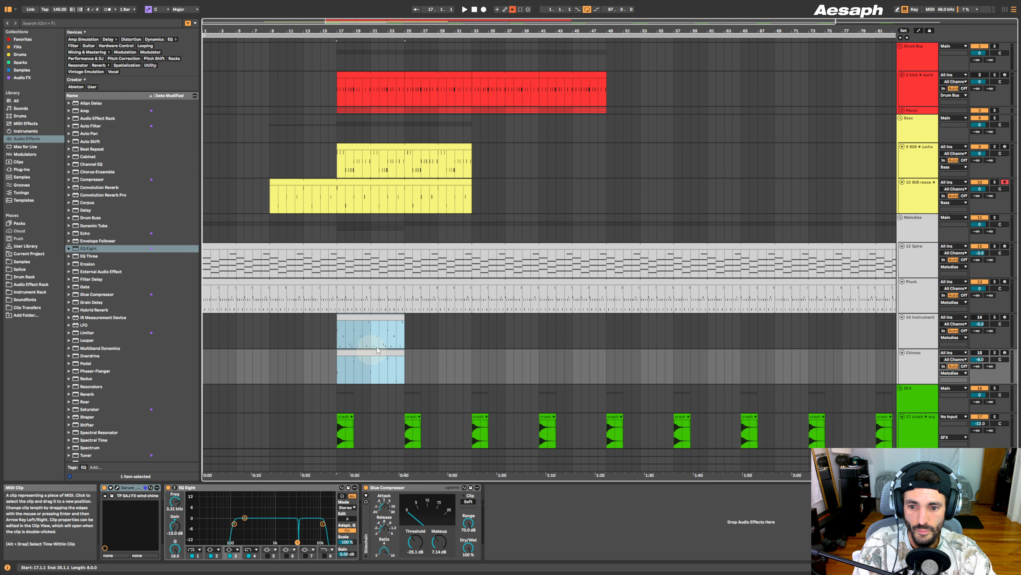
drag(404, 330, 608, 325)
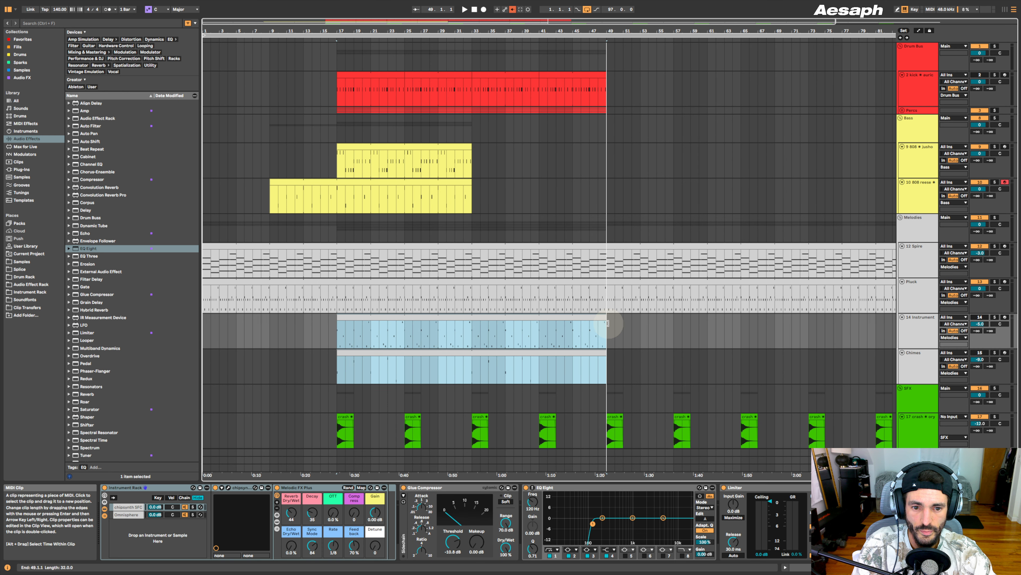
- Play from bar 33 to hear the section where the 808s drop out
click(334, 334)
key(space)
click(475, 199)
key(space)
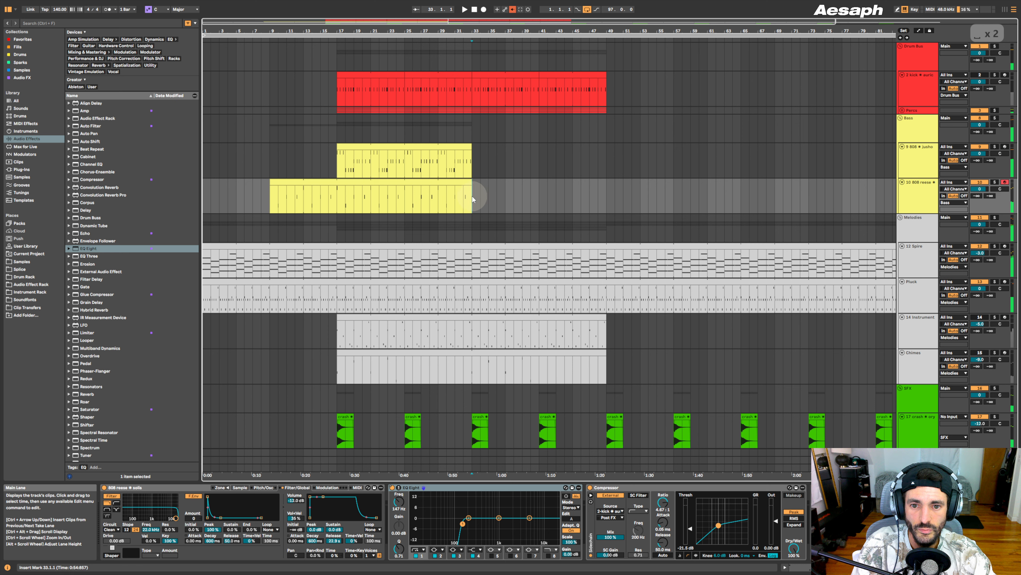
key(space)
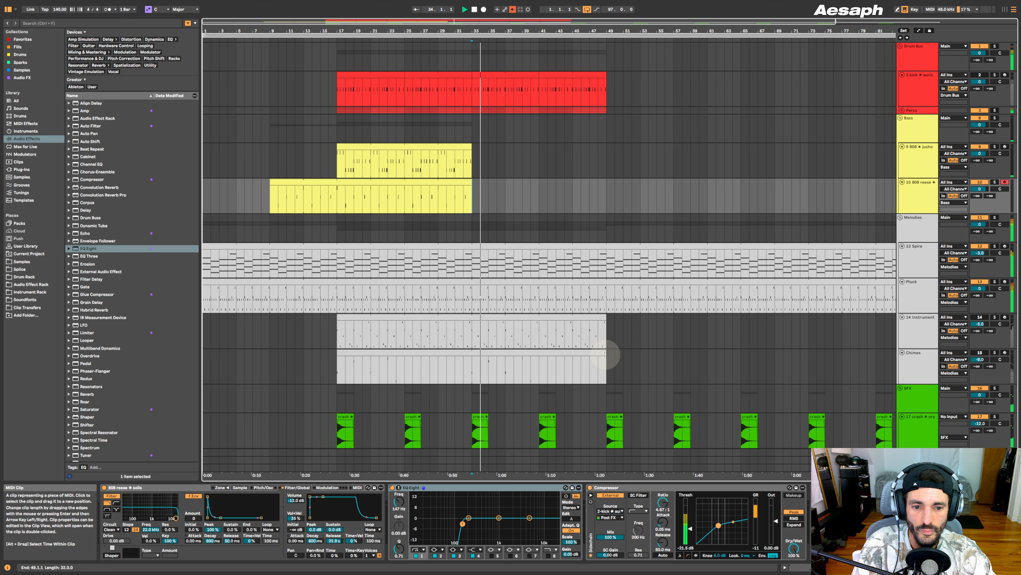
- Trim the Chimes clip to bar 33 and activate the 14 Instrument track for playback from bar 17
drag(606, 353, 471, 354)
key(space)
click(981, 330)
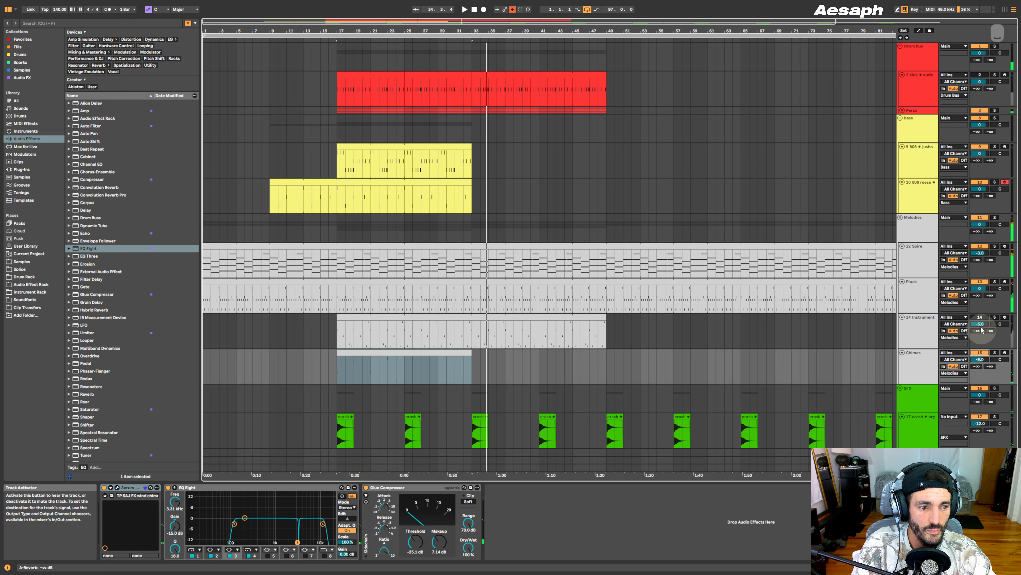
click(339, 331)
key(space)
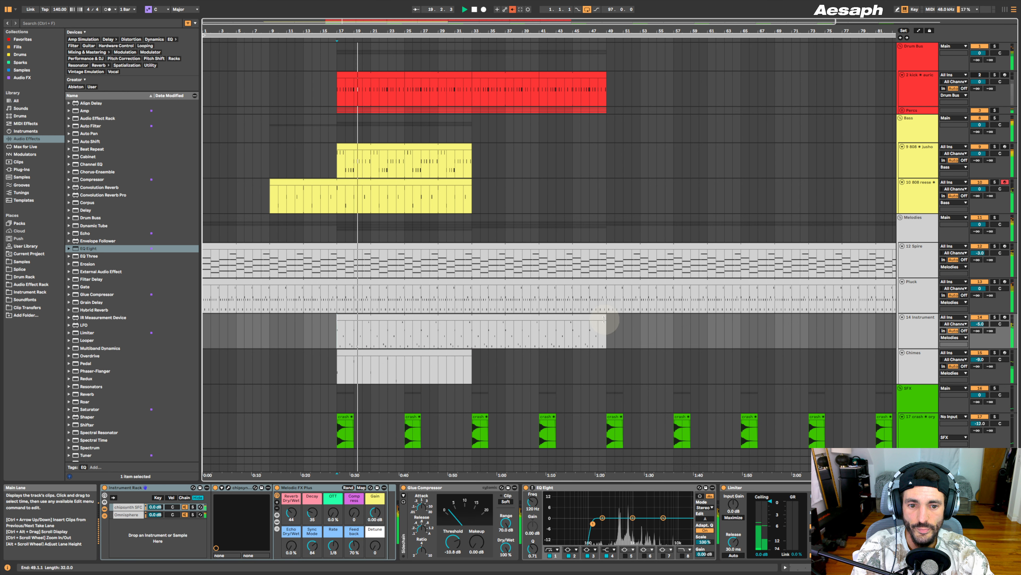
- End the 14 Instrument clip at bar 33 and the Chimes clip at bar 49, with the Chimes volume at -12 dB
drag(604, 329, 607, 360)
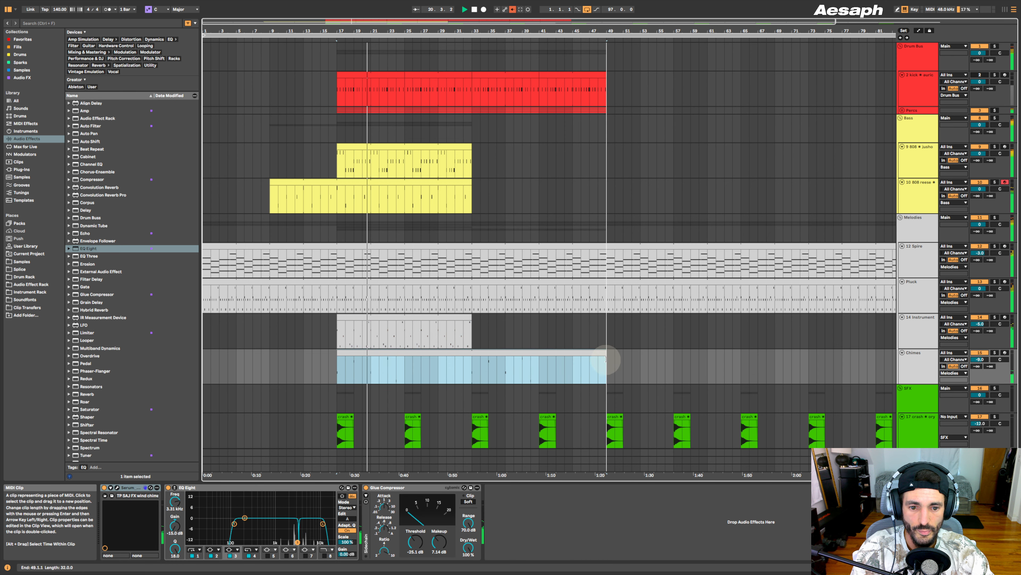
click(980, 359)
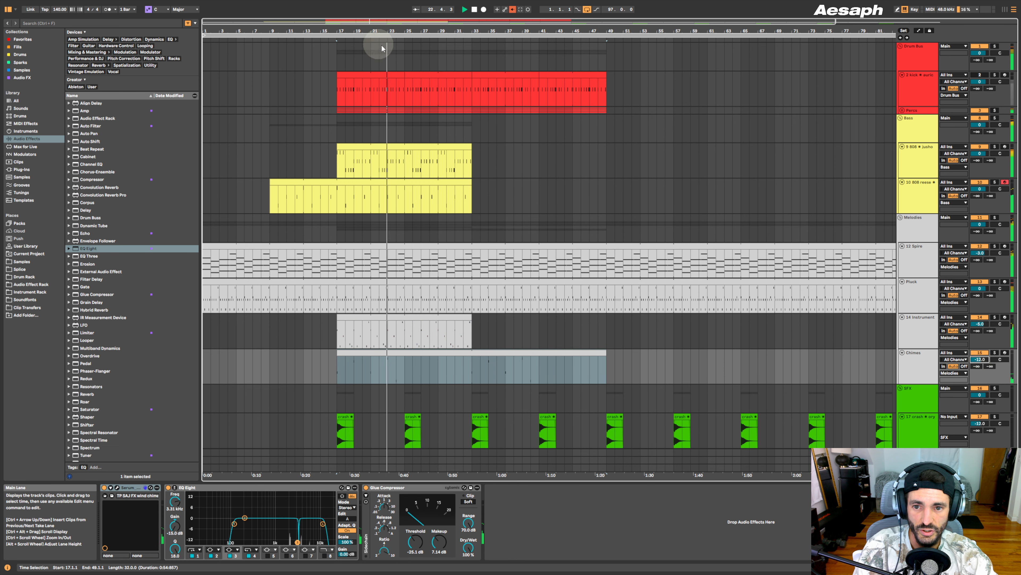
- Play from bar 33 to hear the drums and Chimes without the 808s and 14 Instrument
drag(577, 33, 572, 31)
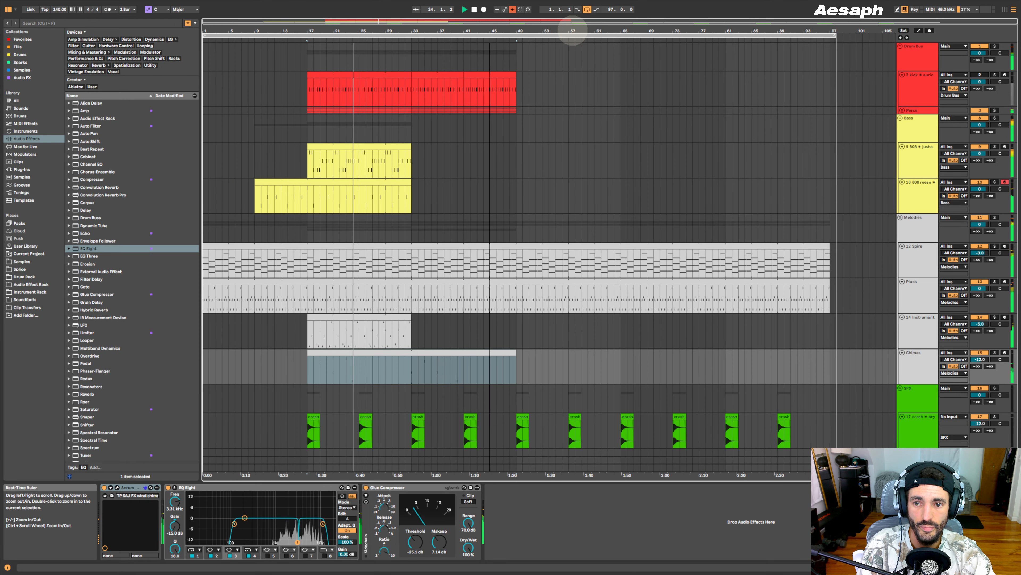
scroll(343, 385, down, 1)
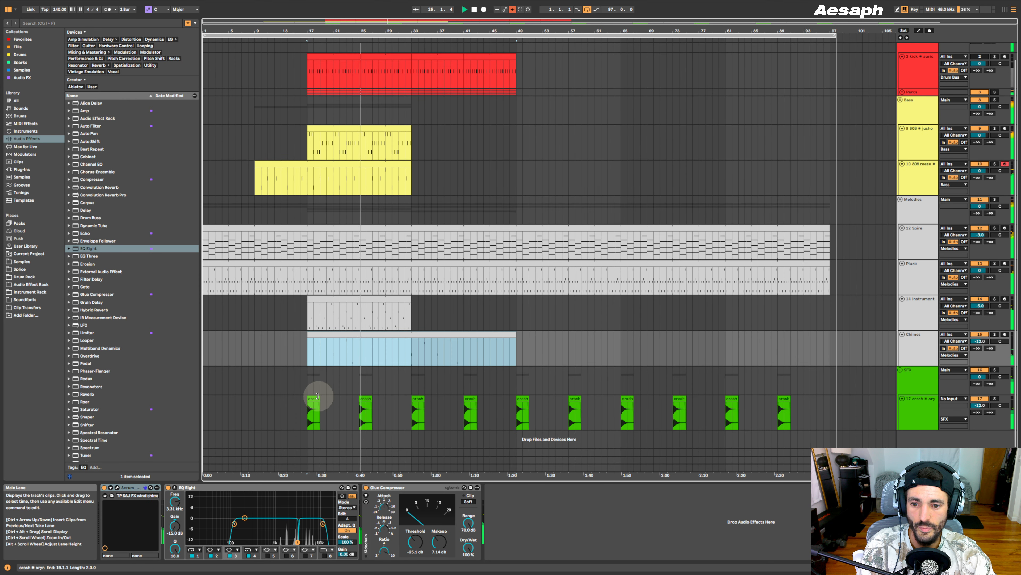
click(316, 417)
key(space)
click(414, 314)
key(space)
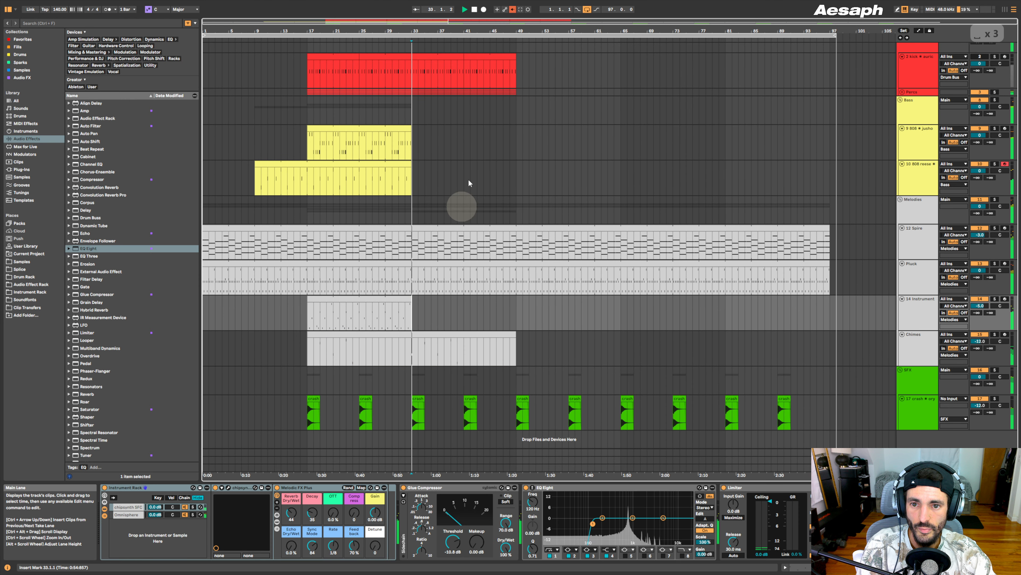
- Copy bars 17–33 of both 808 clips to bars 41–57
scroll(495, 109, up, 1)
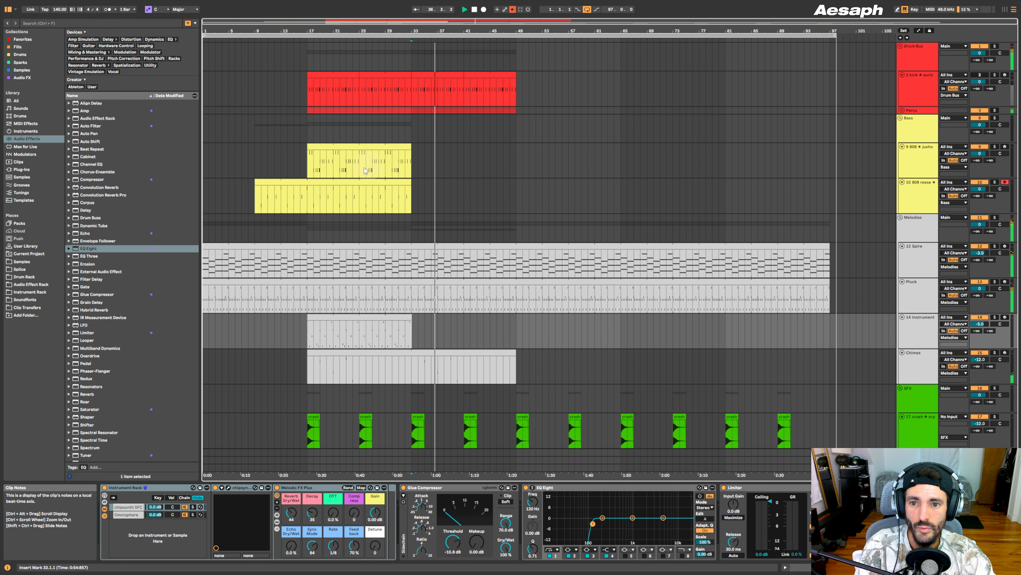
drag(309, 198, 412, 148)
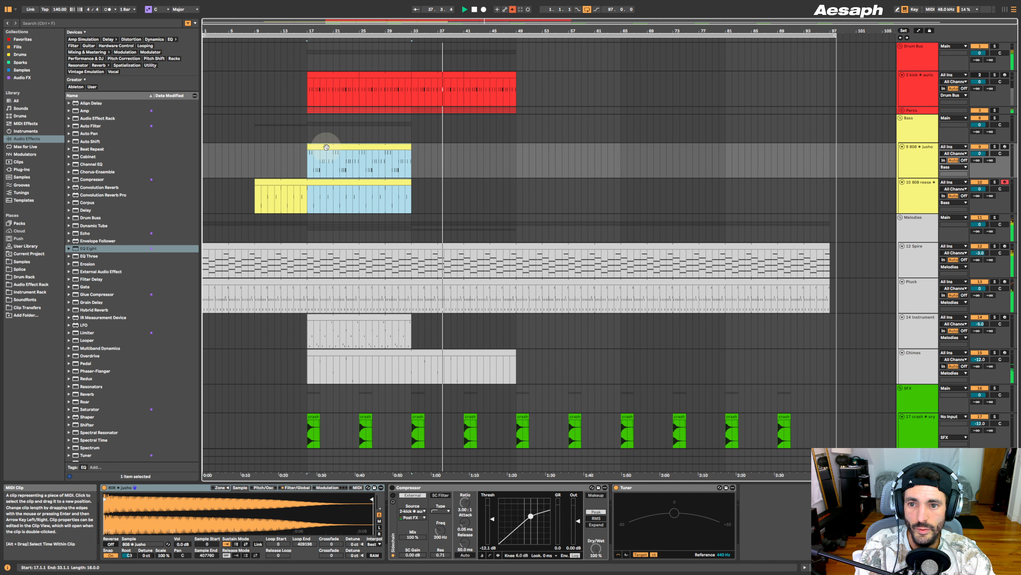
drag(327, 147, 483, 165)
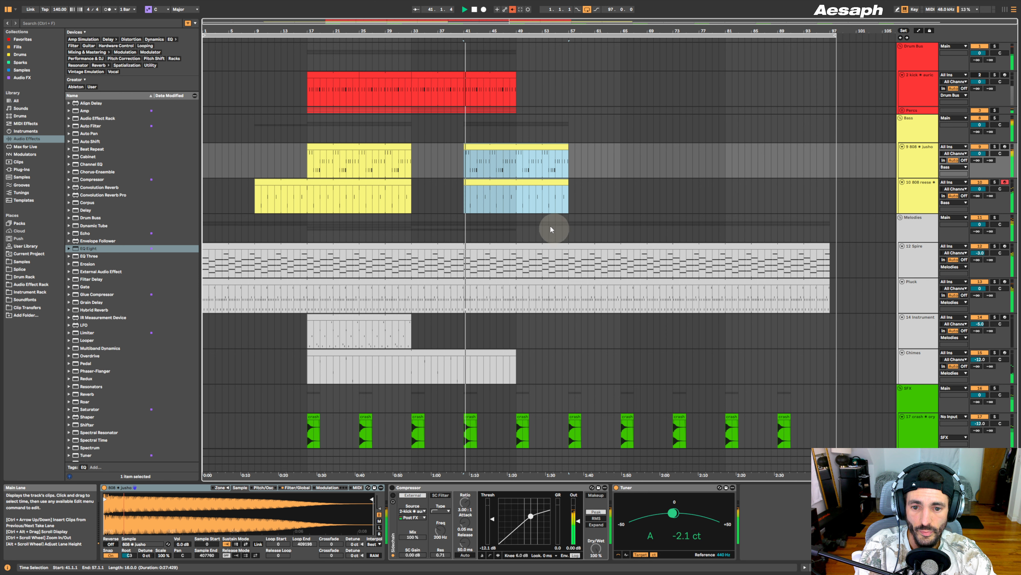
- Duplicate the kick and percussion clips of bars 41–49 to bars 49–57 and play from bar 40
click(516, 197)
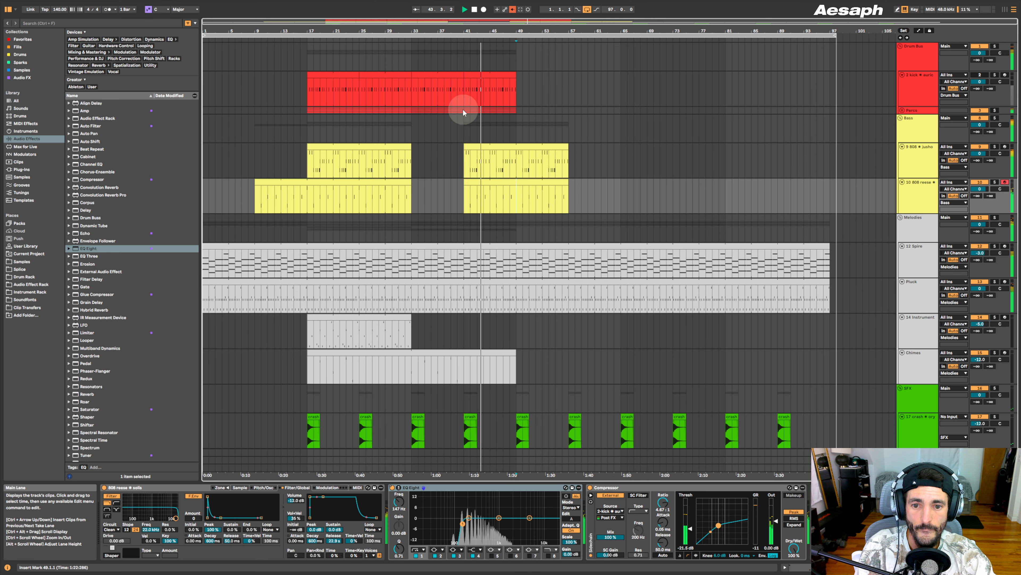
drag(463, 108, 513, 77)
key(ctrl+d)
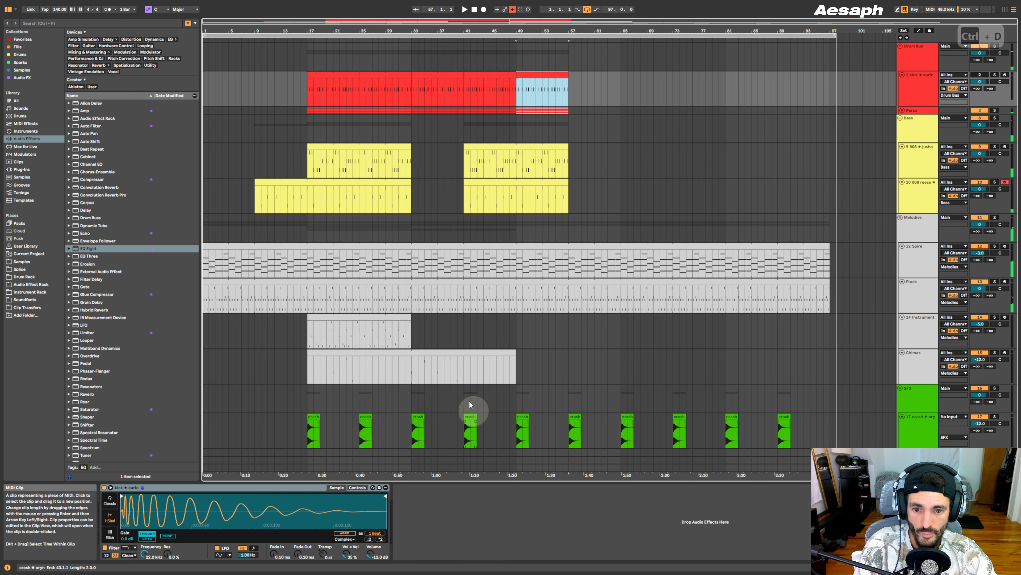
click(462, 332)
key(space)
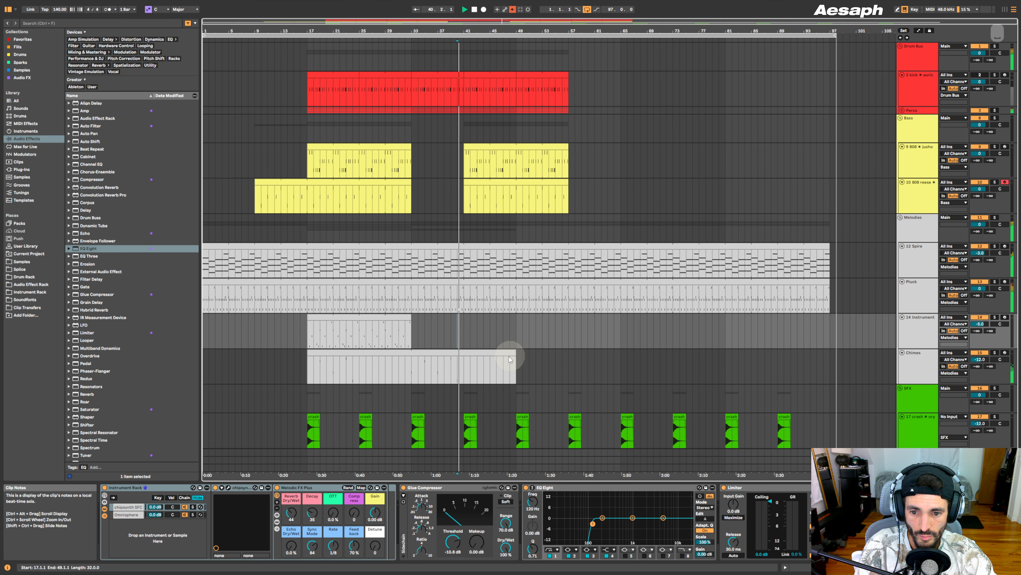
- Shorten the Chimes clip's loop to 8 bars and play from bar 41
click(359, 366)
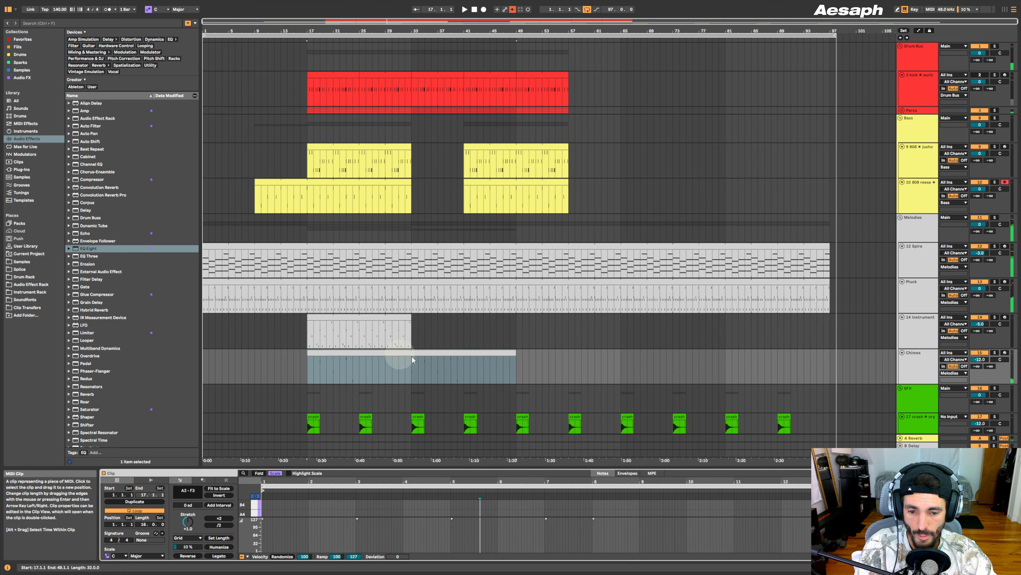
drag(810, 486, 656, 483)
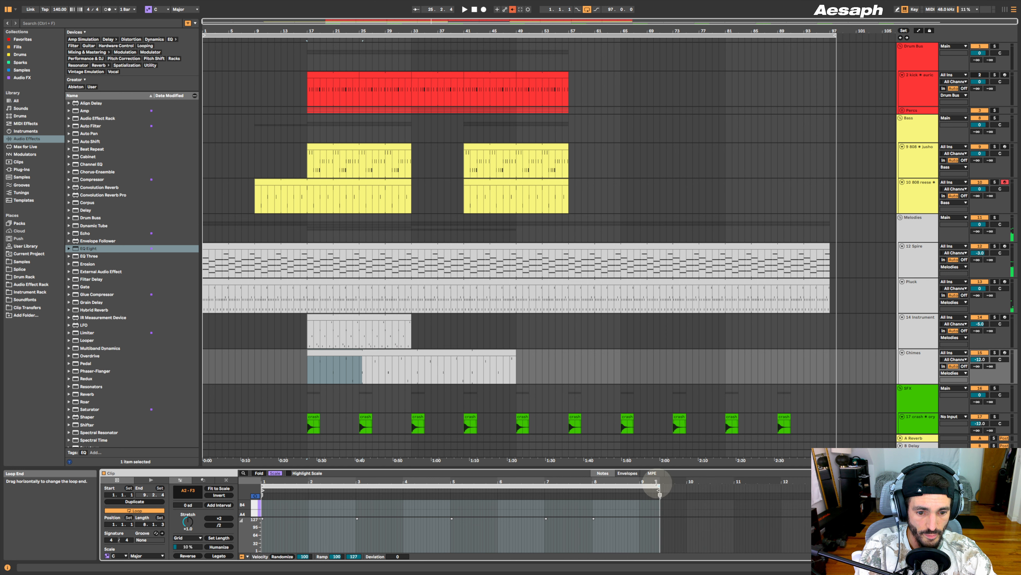
click(466, 372)
key(space)
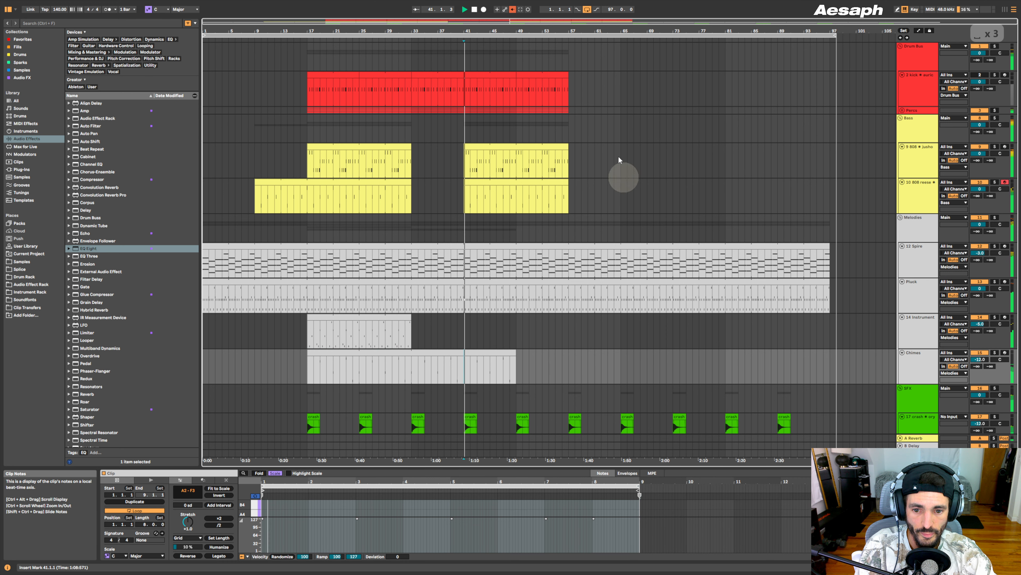
- Extend the Chimes clip to bar 57 and copy the 14 Instrument clip to bars 41–57
drag(522, 357, 568, 359)
click(360, 324)
drag(360, 324, 568, 320)
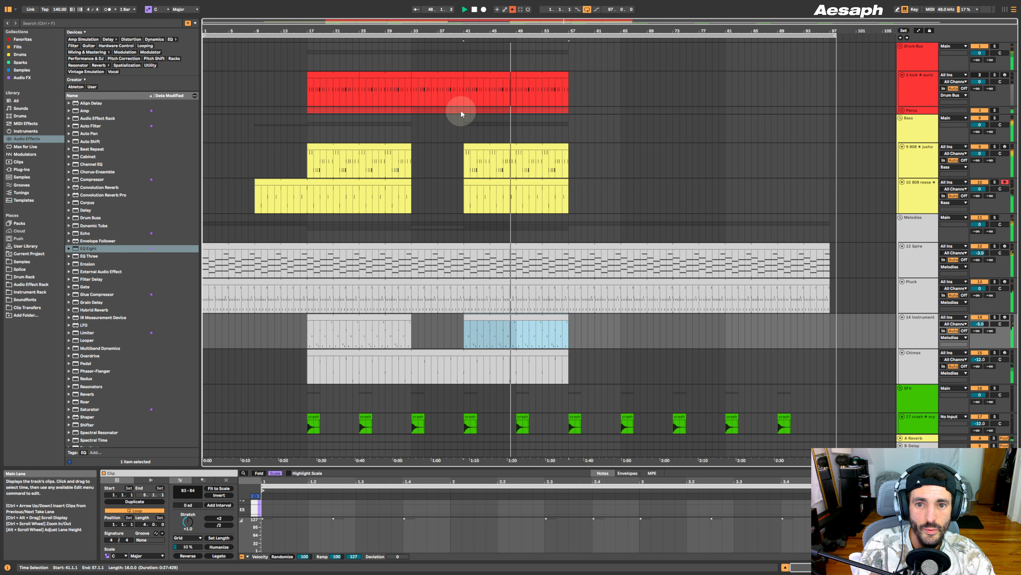
- Duplicate the kick and percussion clips of bars 41–57 twice so the drums run to bar 89
drag(461, 110, 570, 80)
key(ctrl+d)
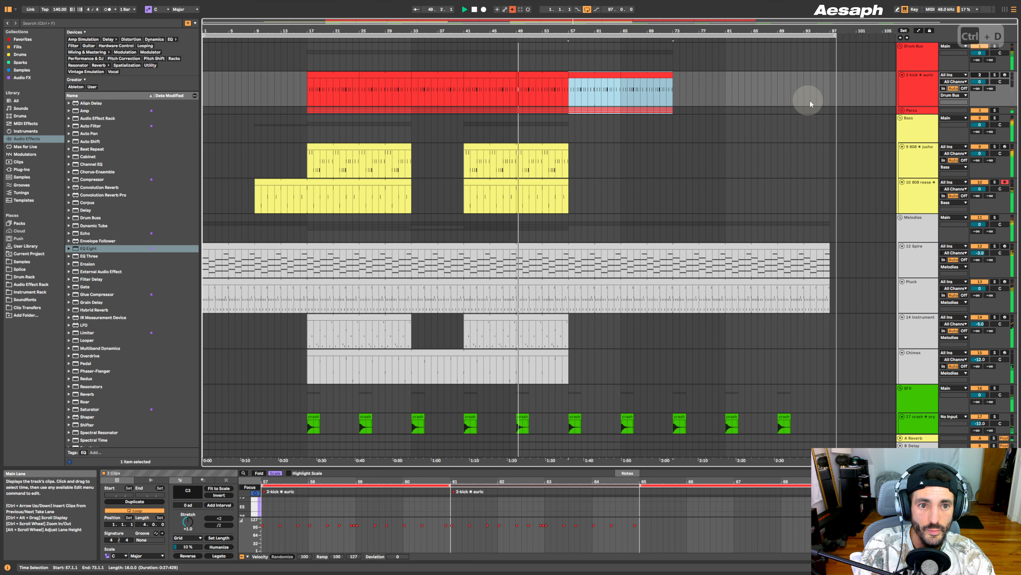
key(ctrl+d)
click(601, 129)
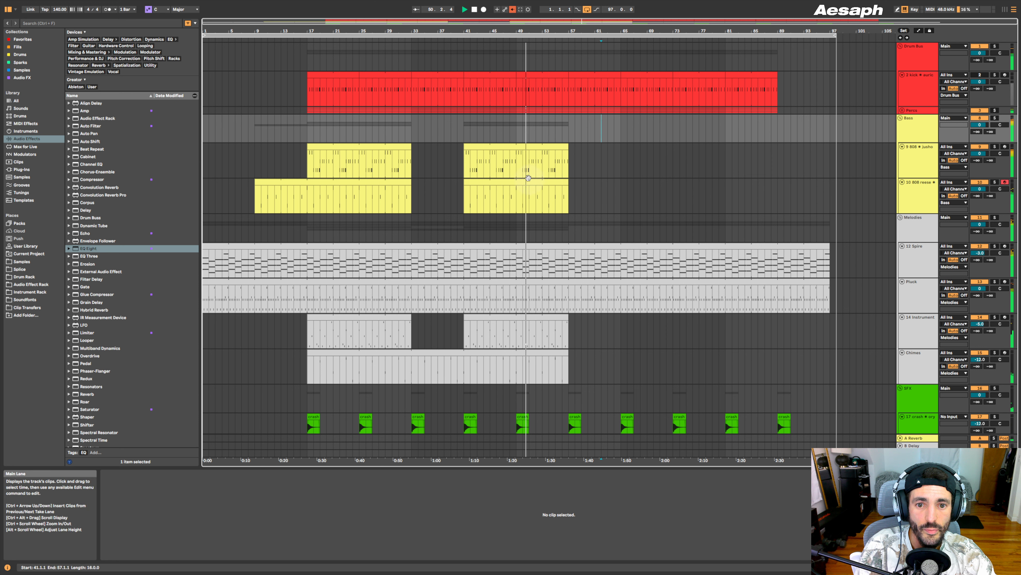
key(Down)
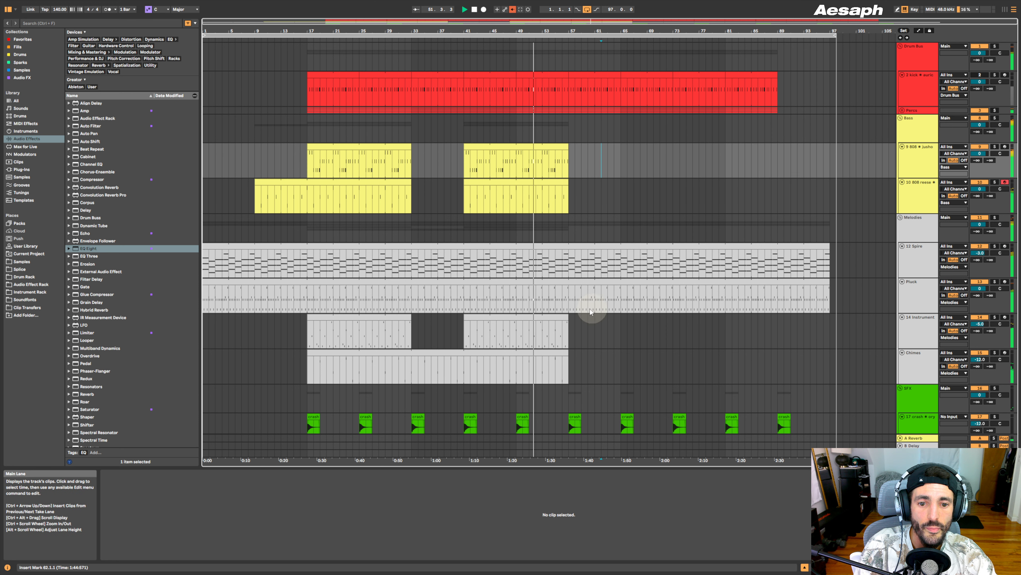
- Extend the 14 Instrument and Chimes clips from bar 57 to bar 89
click(507, 352)
shift+click(566, 317)
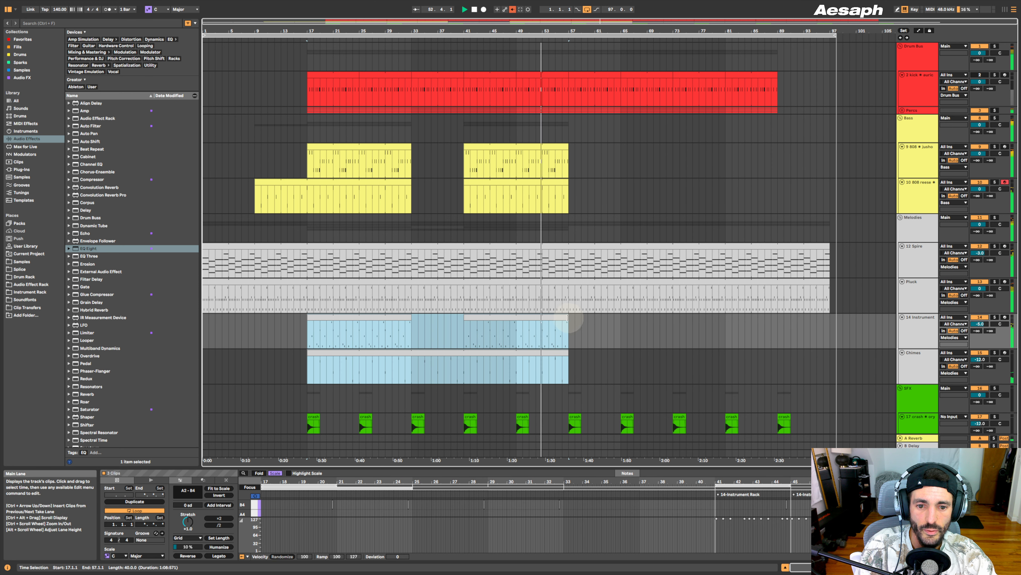
drag(568, 318, 778, 323)
click(634, 334)
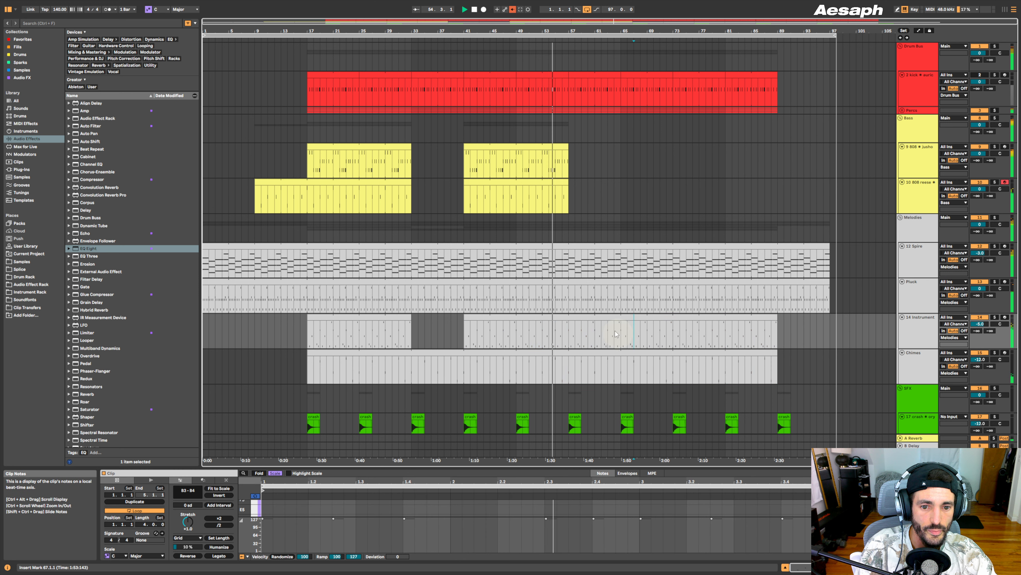
- Delete bars 57–65 of the Chimes clip and play from bar 56
click(576, 371)
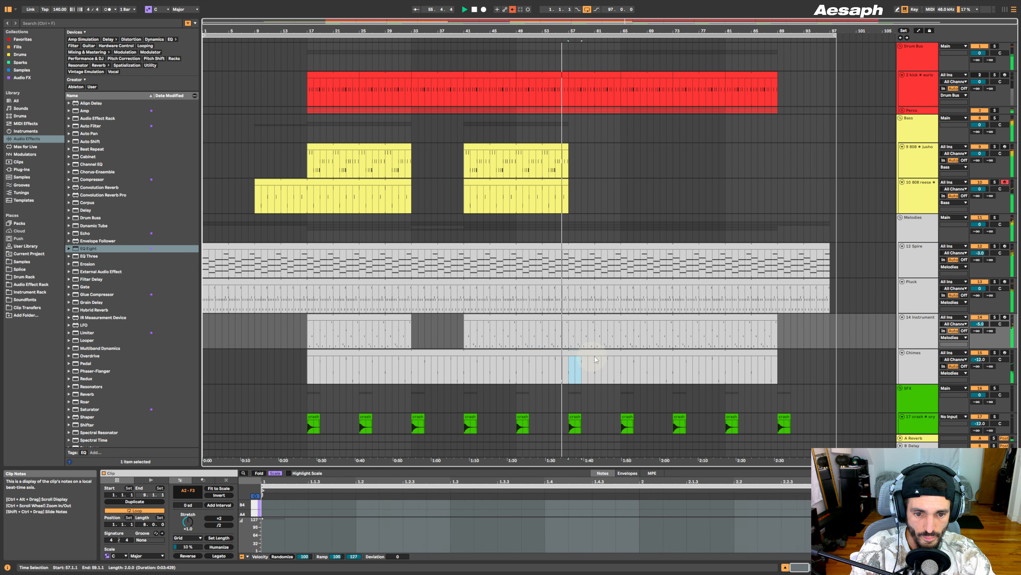
shift+click(624, 353)
key(Delete)
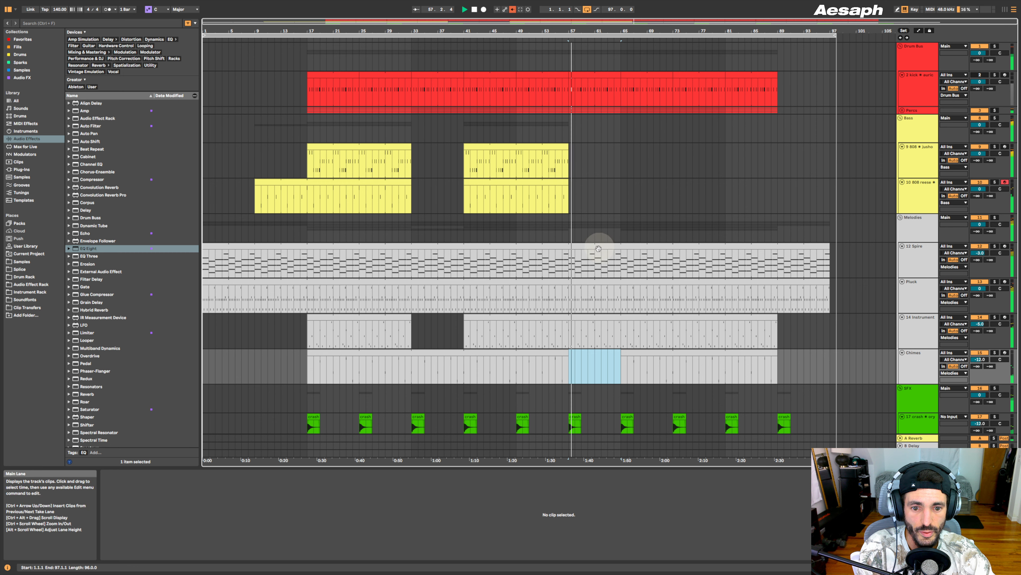
click(569, 187)
key(space)
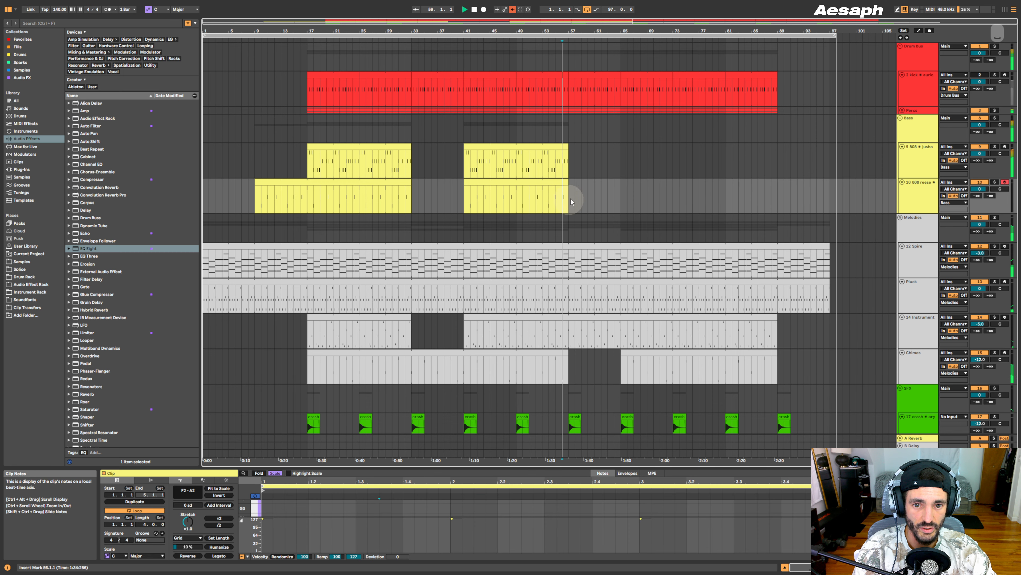
drag(573, 23, 573, 72)
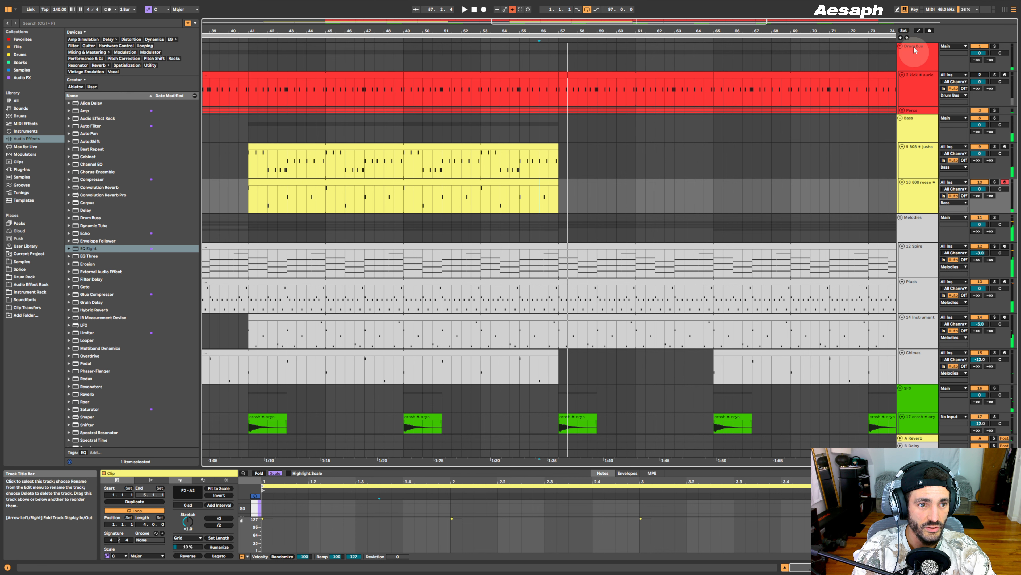
- Show the automation lanes and extend the 808 reese track's EQ Eight Device On automation to bar 57
click(919, 31)
click(919, 31)
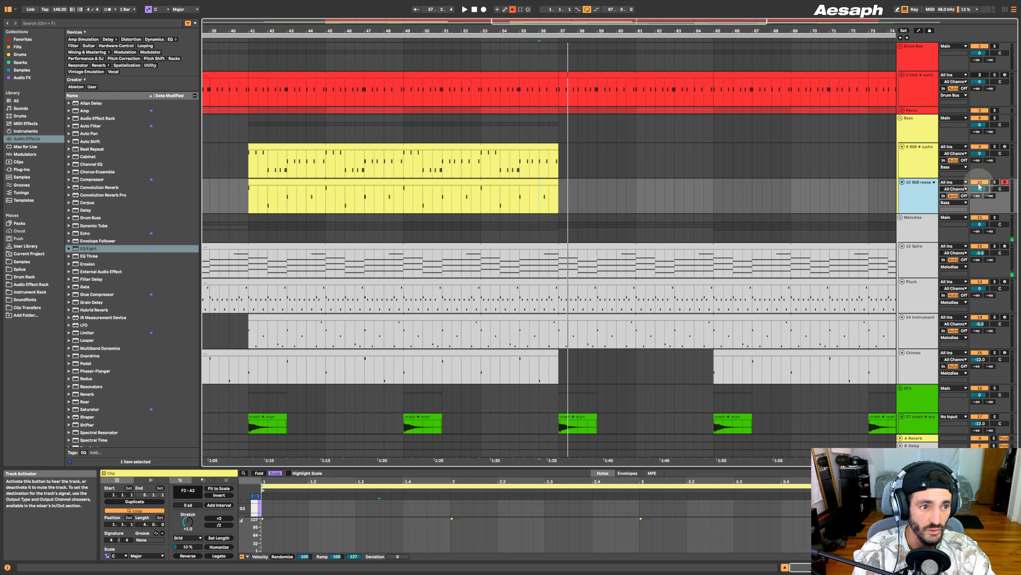
click(919, 31)
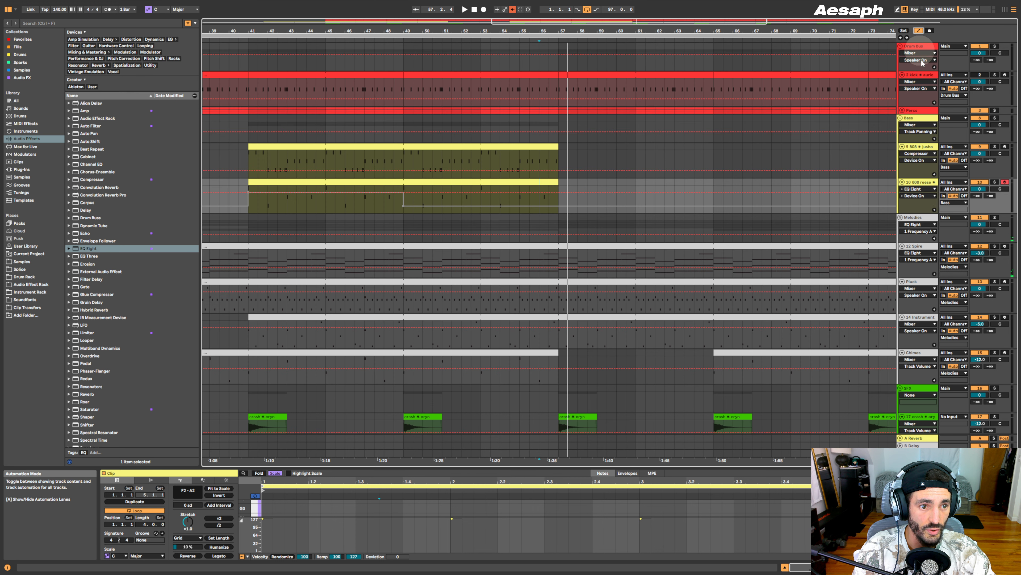
click(925, 189)
click(916, 220)
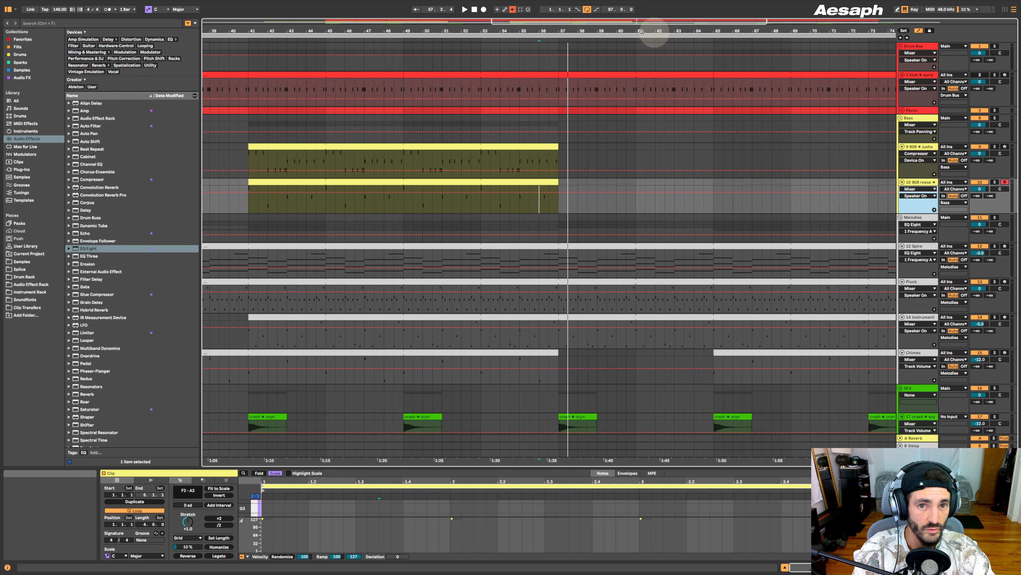
click(925, 188)
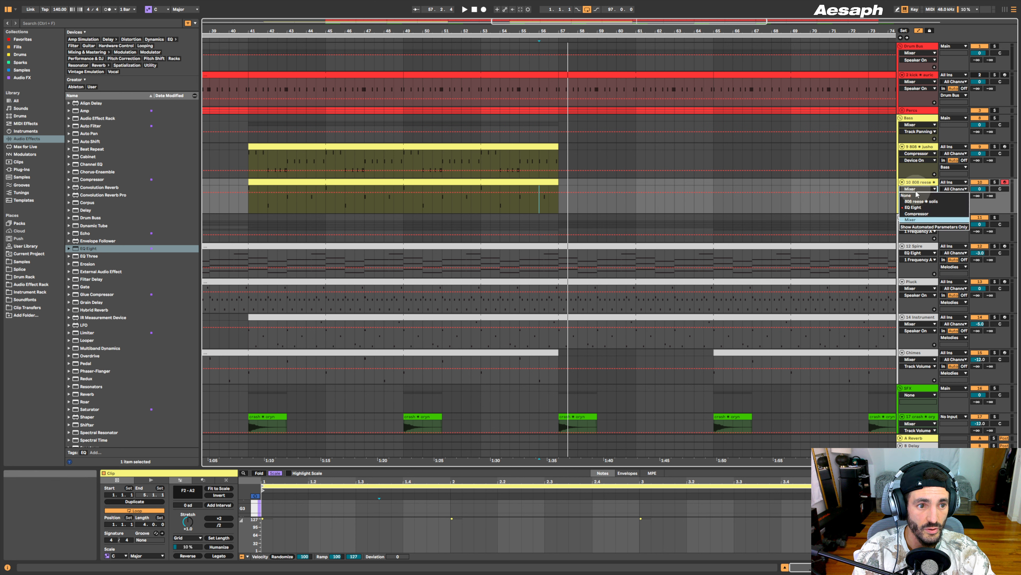
click(919, 206)
drag(411, 202, 558, 203)
click(598, 200)
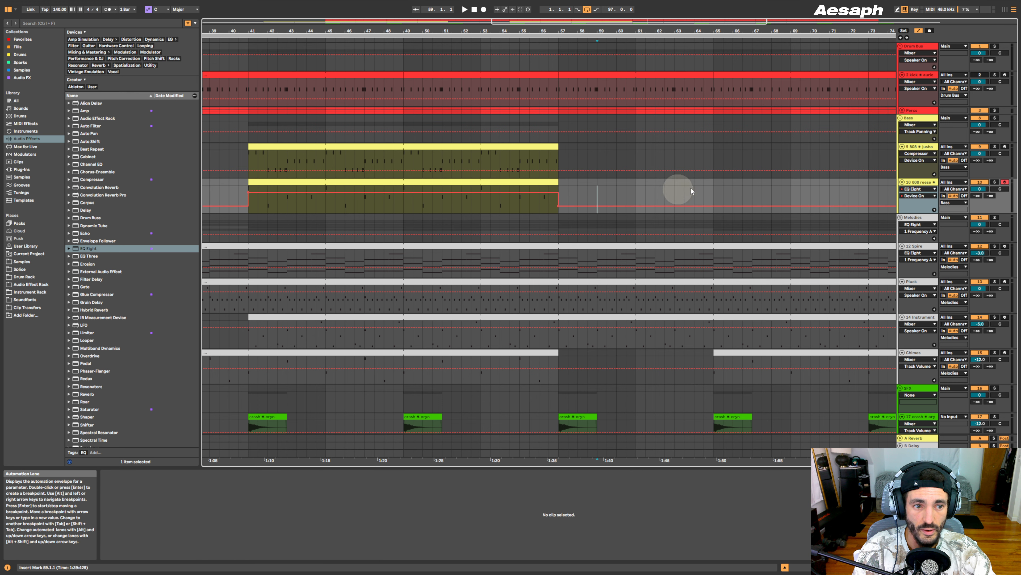
- Enable Draw Mode and draw the 808 reese track's volume automation at -inf dB from bar 57 to bar 65
click(921, 189)
click(919, 220)
right_click(636, 212)
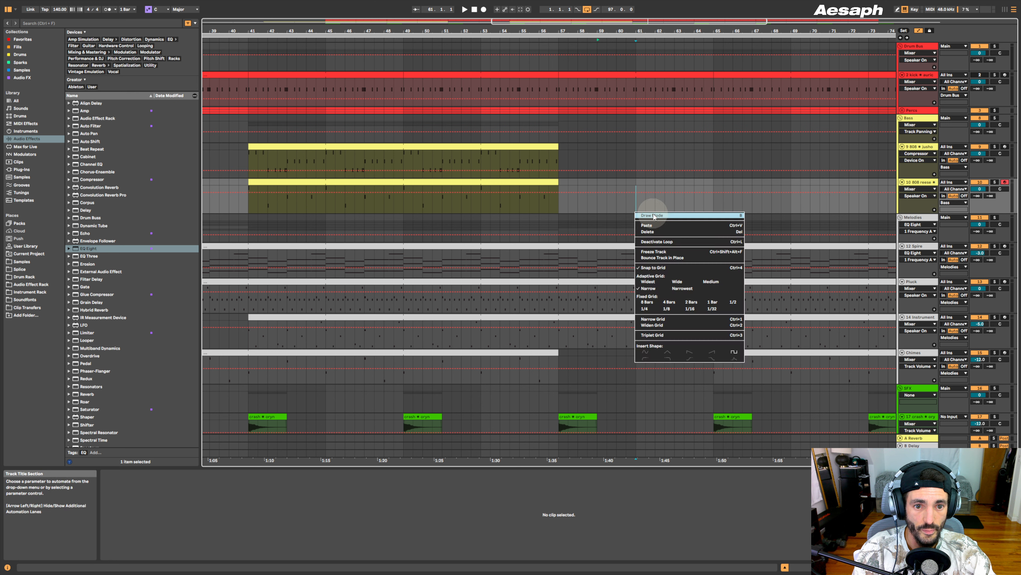
click(571, 209)
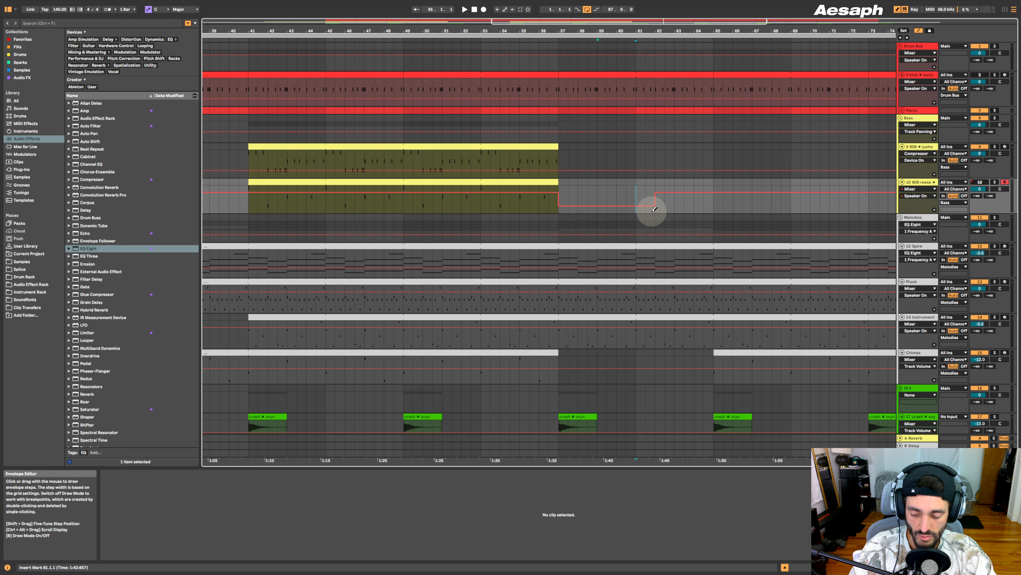
key(ctrl+z)
click(922, 196)
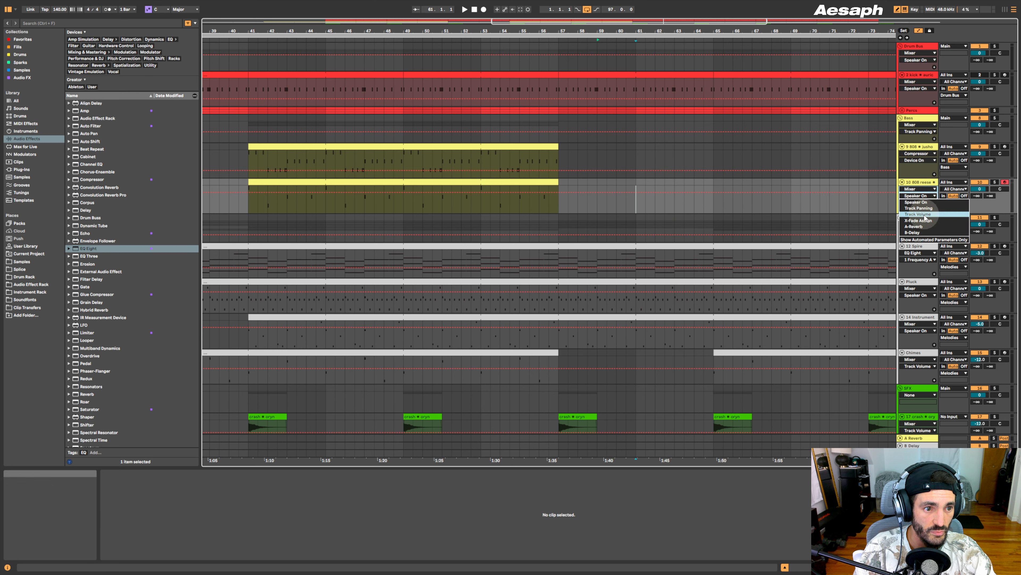
click(923, 215)
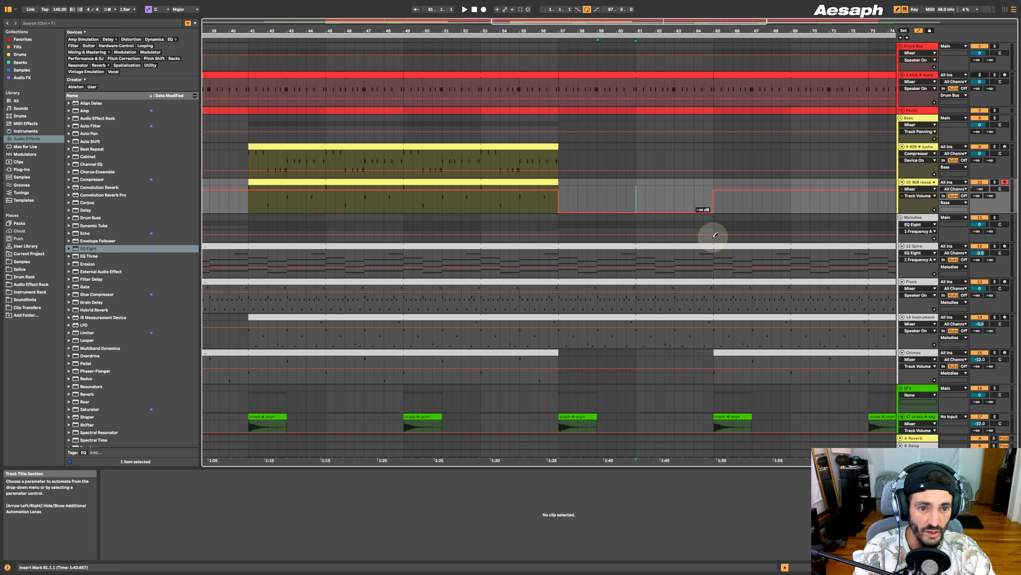
right_click(675, 194)
key(Escape)
key(b)
click(521, 36)
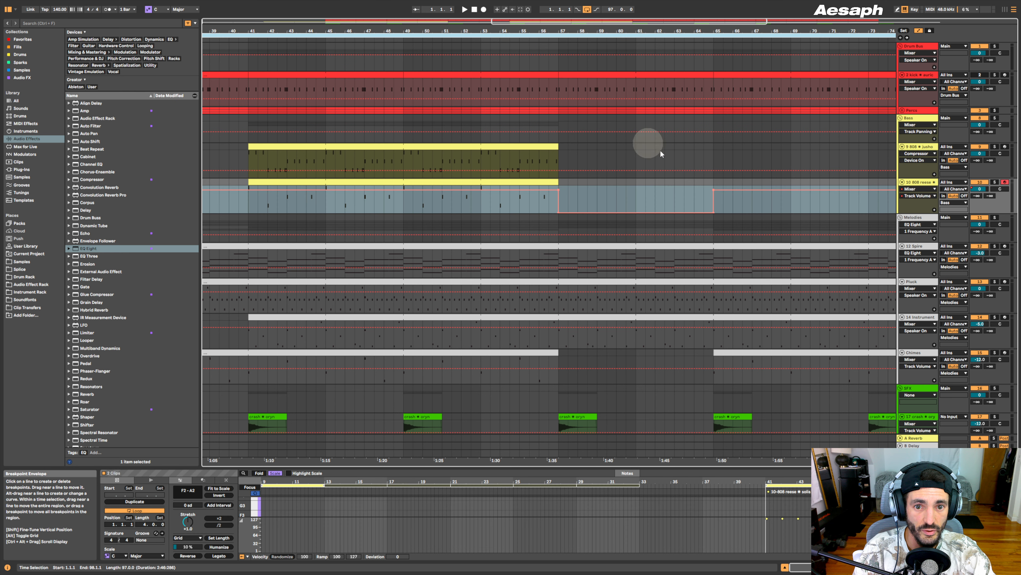
- Show the 808 jusho track's volume automation and draw it at -inf dB from bar 57 to bar 65
click(924, 154)
click(915, 184)
click(915, 154)
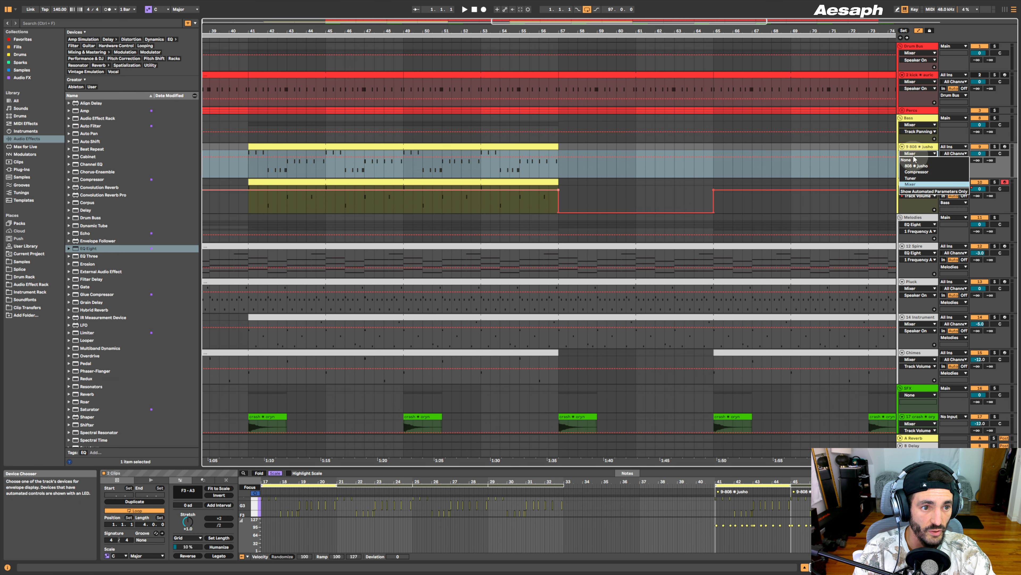
click(923, 160)
click(921, 179)
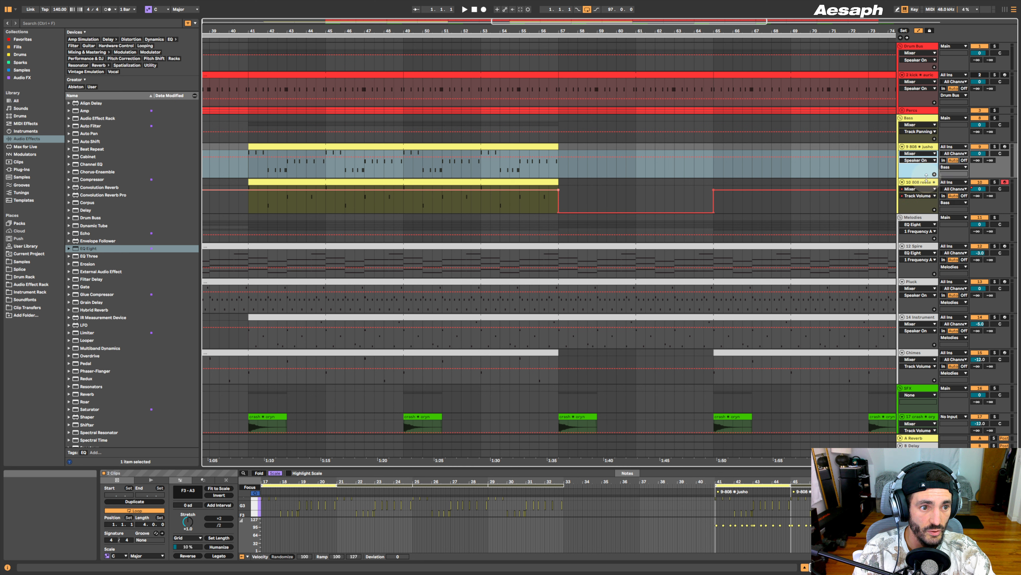
right_click(571, 172)
click(579, 174)
drag(562, 176, 568, 176)
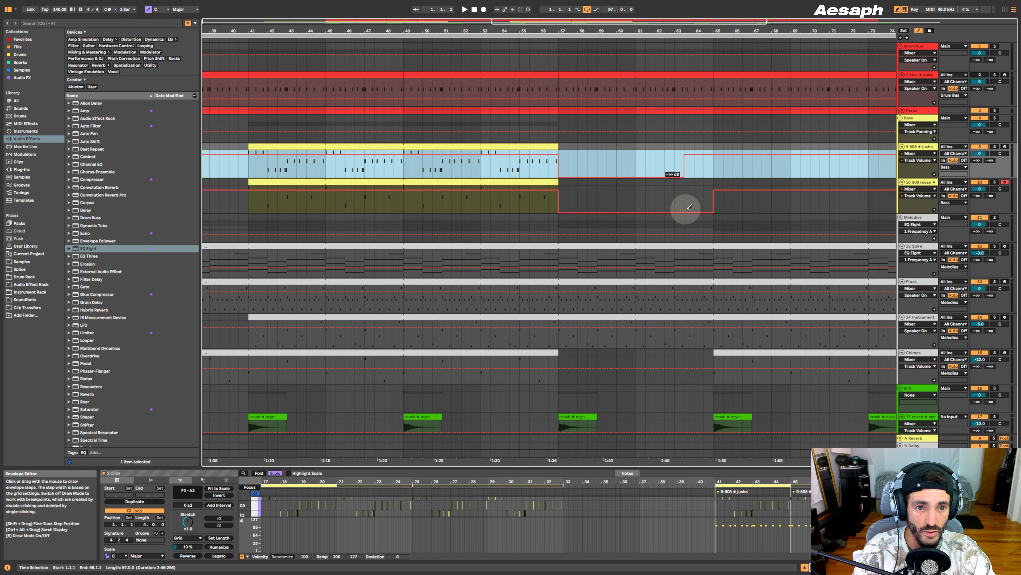
- Extend the start of the second Chimes clip back to bar 63 and play from about bar 54
right_click(678, 148)
click(690, 153)
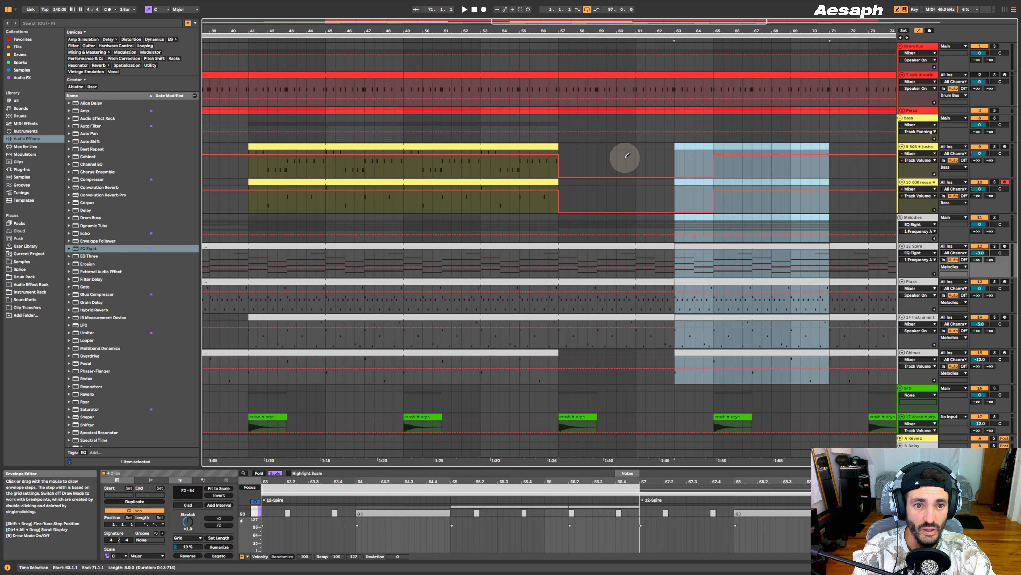
key(Escape)
click(511, 40)
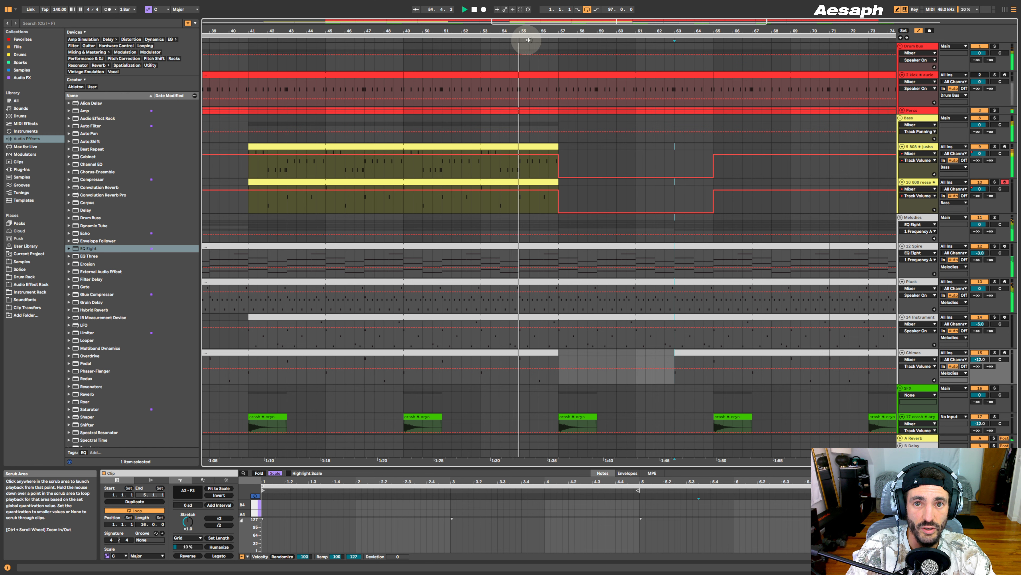
click(660, 153)
right_click(626, 158)
key(Escape)
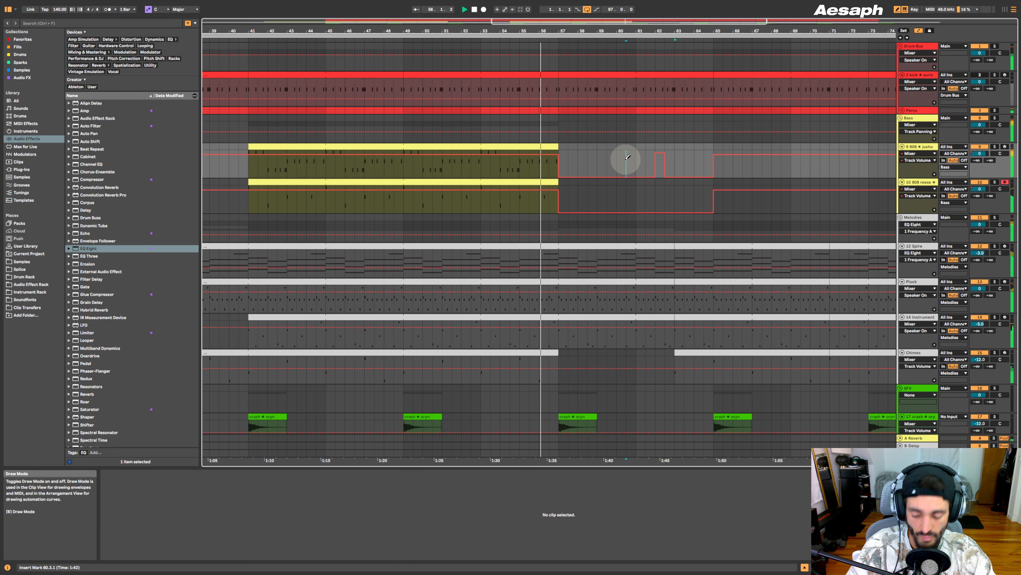
key(ctrl+z)
- Turn off Draw Mode and listen to the section from bar 57 without the 808s
key(b)
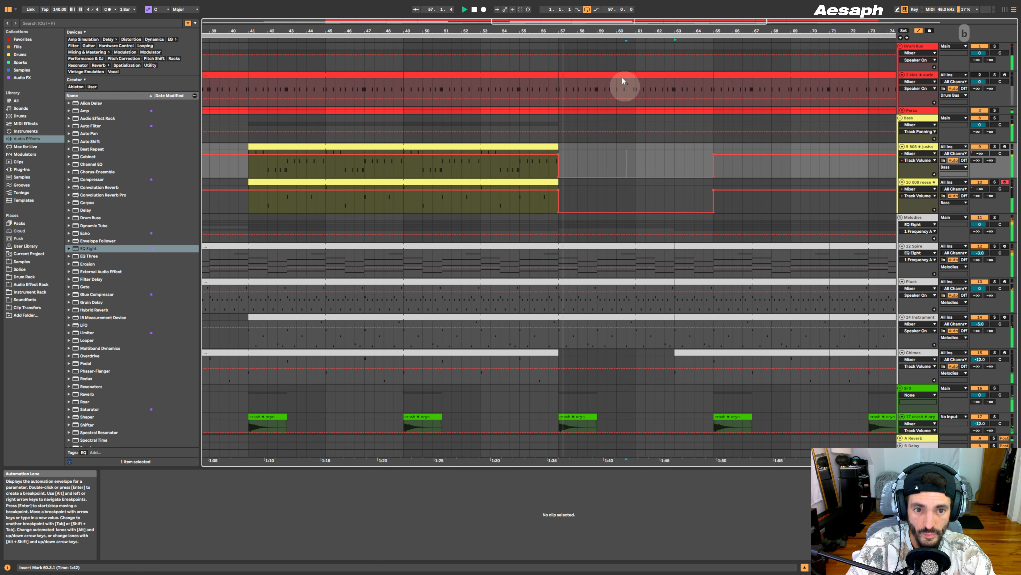
drag(591, 31, 591, 10)
scroll(617, 222, down, 2)
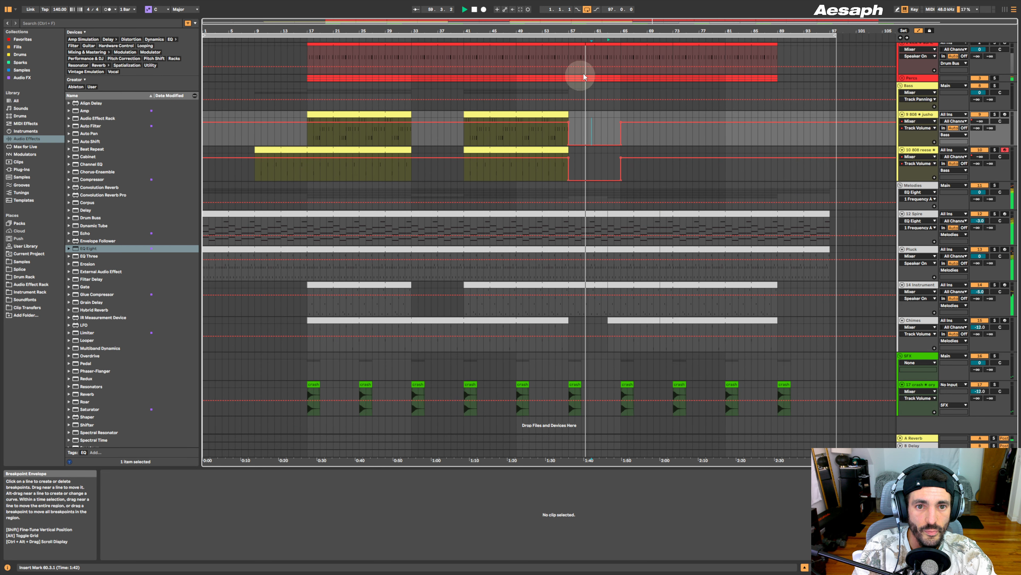
drag(604, 28, 604, 35)
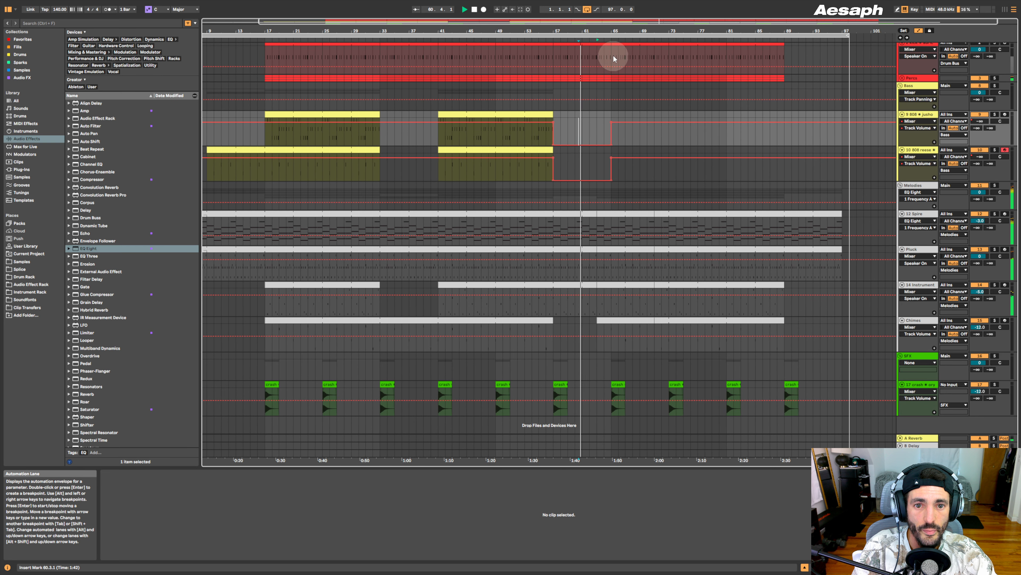
- Cut the kick and percussion clips out between bar 57 and bar 65
scroll(601, 169, up, 2)
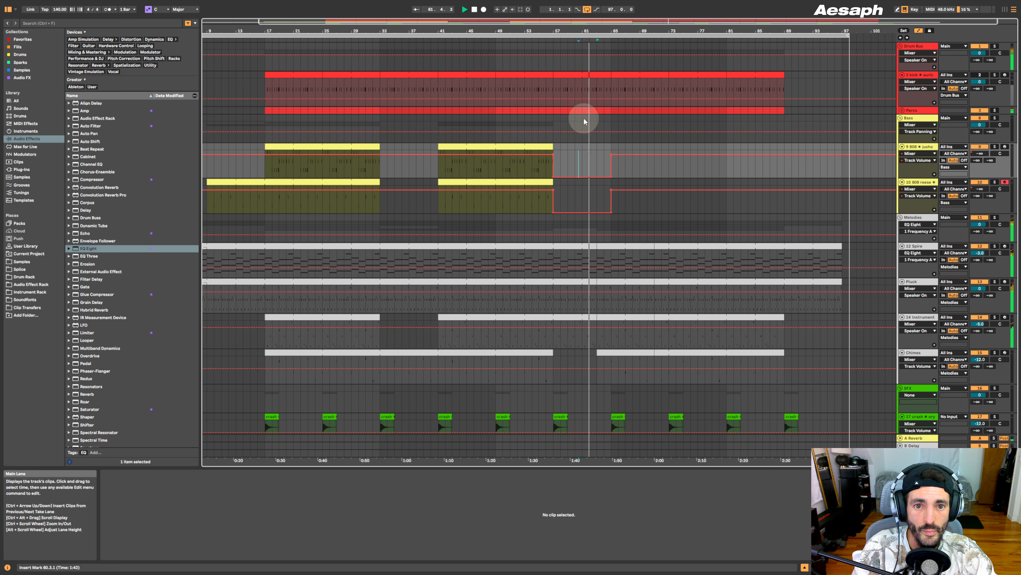
key(ctrl+e)
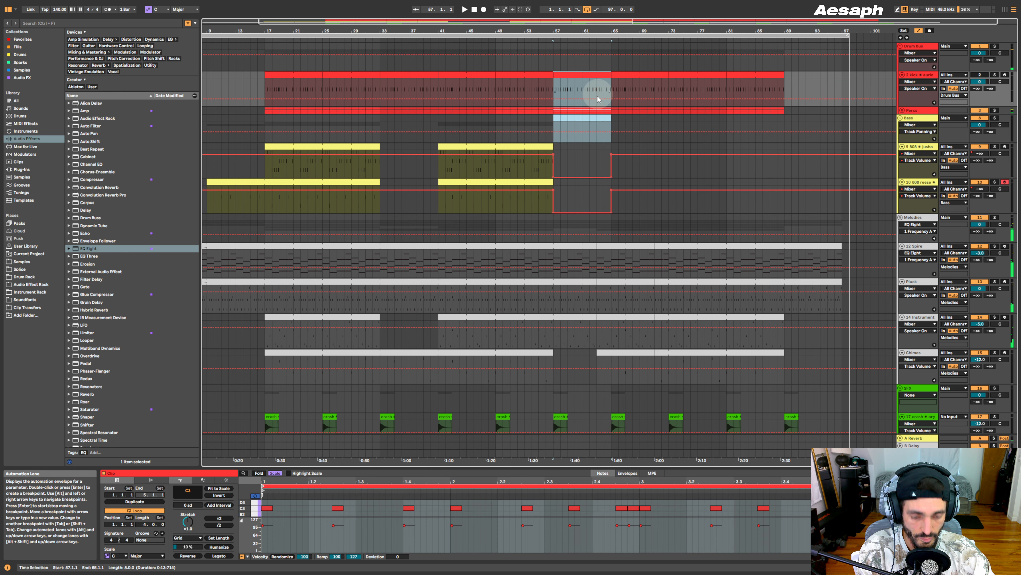
key(Delete)
click(582, 161)
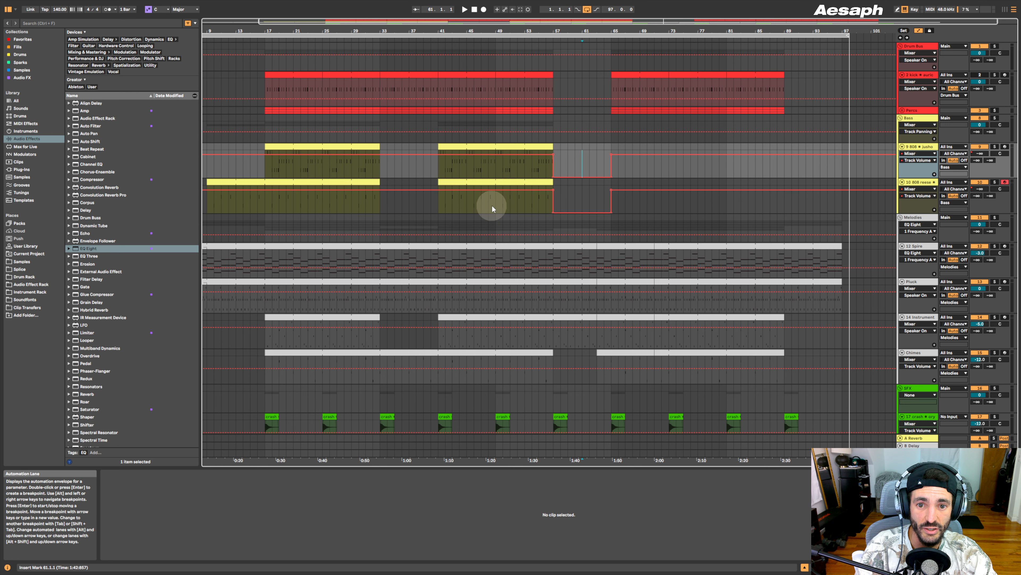
- Extend the end of the second 808 reese clip to bar 65 and play from bar 57
drag(491, 204, 523, 201)
drag(551, 182, 605, 182)
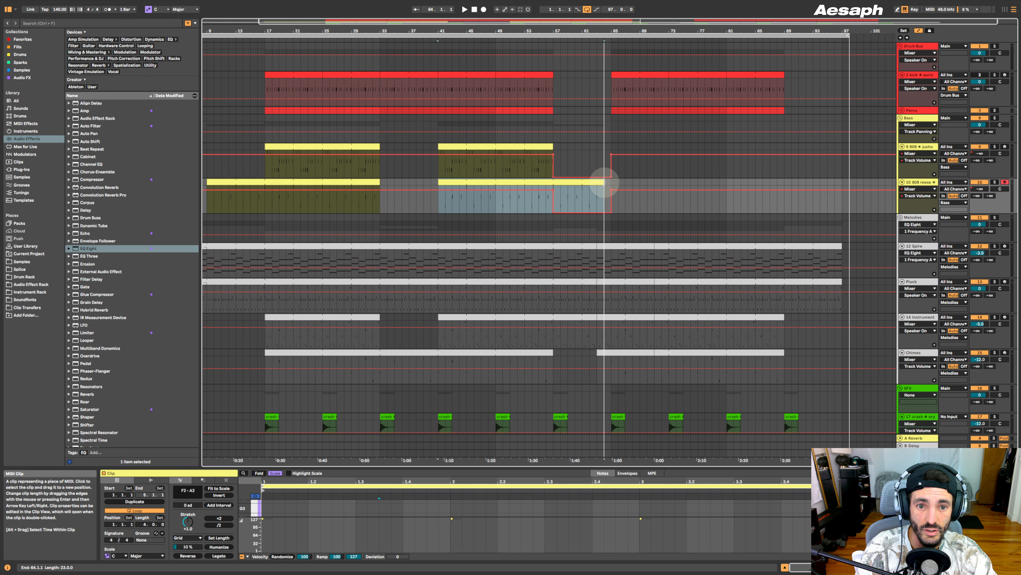
click(554, 117)
key(space)
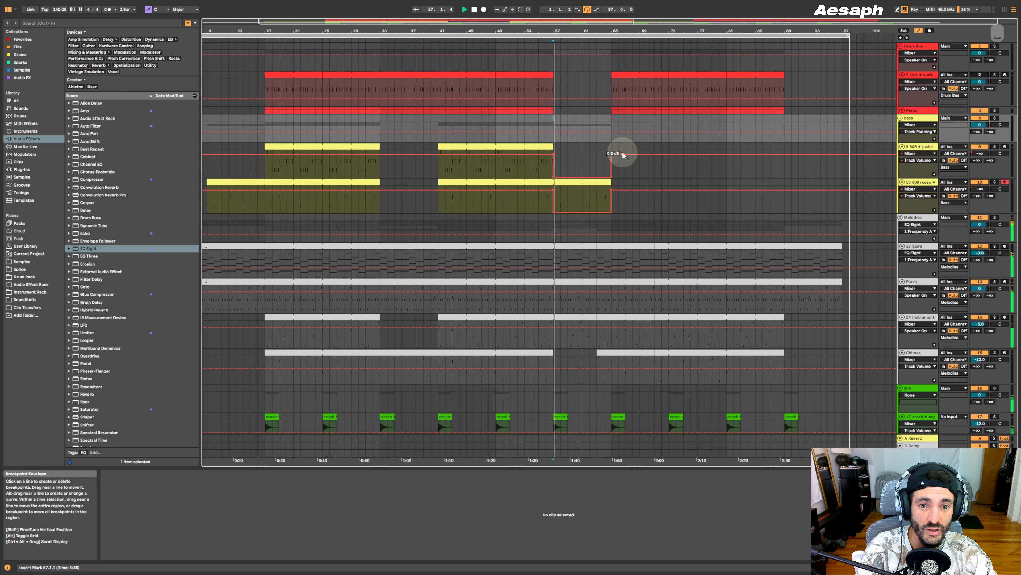
key(space)
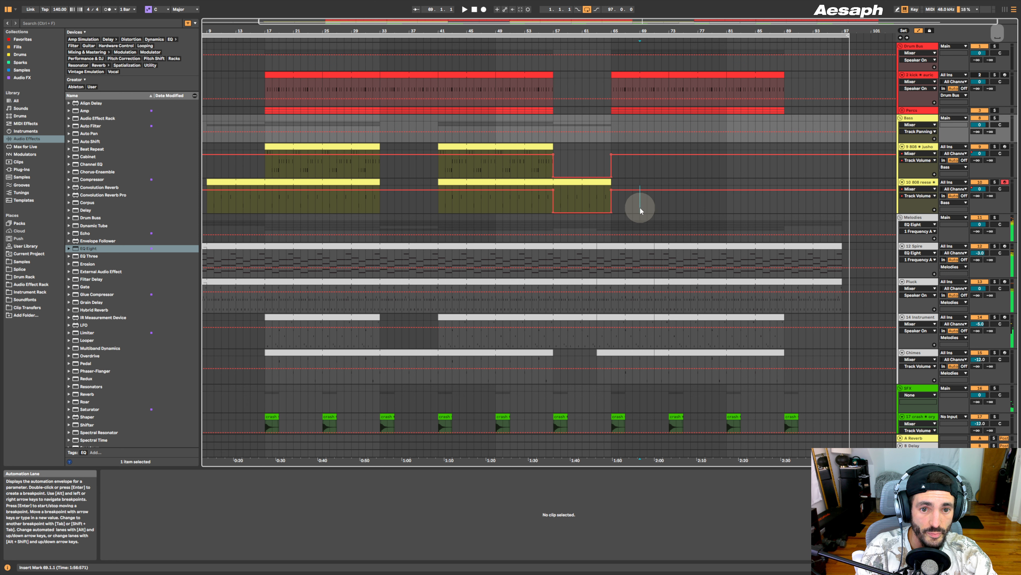
- Delete the 808 reese track's volume automation dip between bars 57 and 65 and show its EQ Eight Device On automation
drag(640, 207, 526, 215)
key(Delete)
click(586, 203)
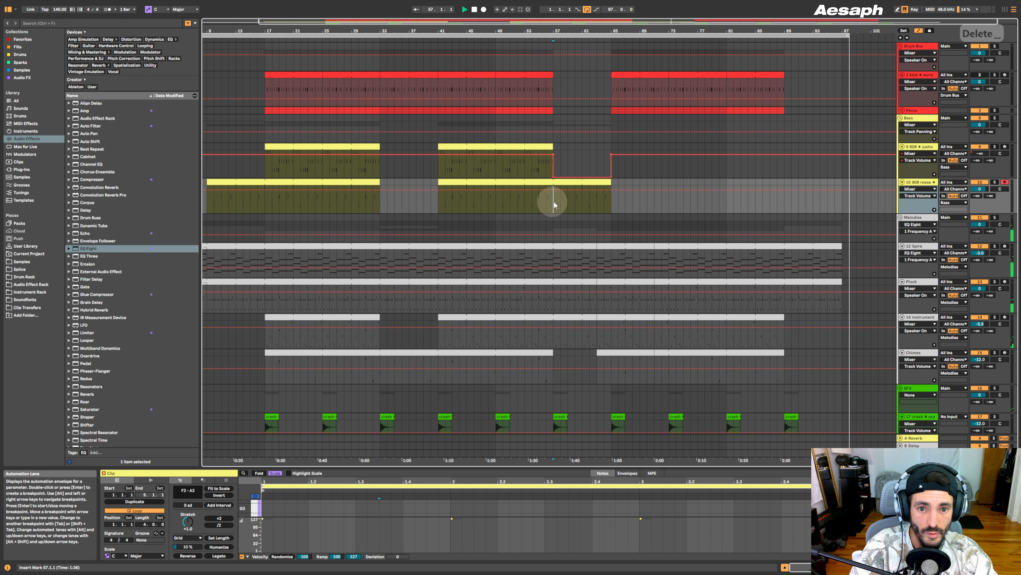
click(919, 190)
click(918, 209)
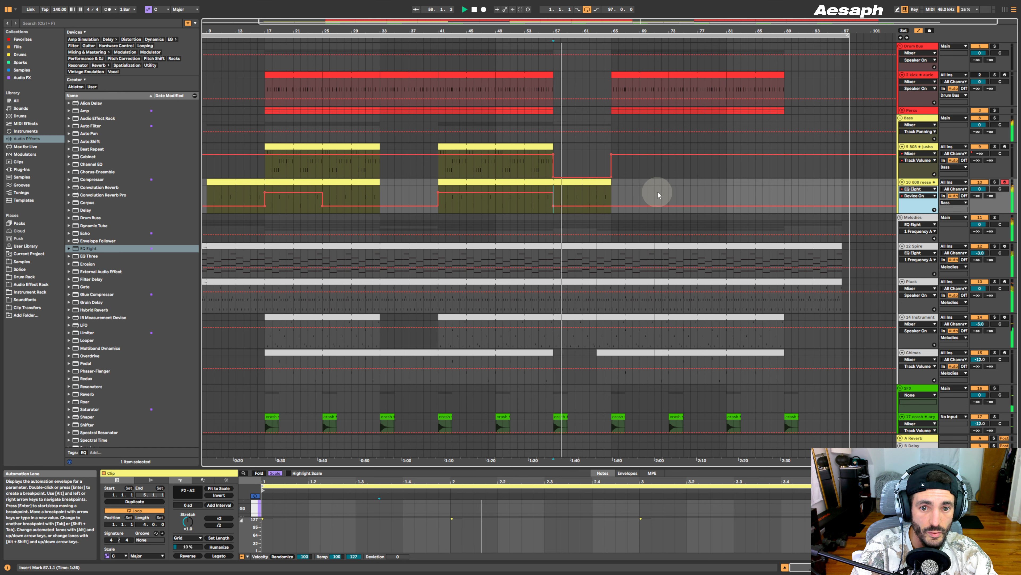
click(663, 194)
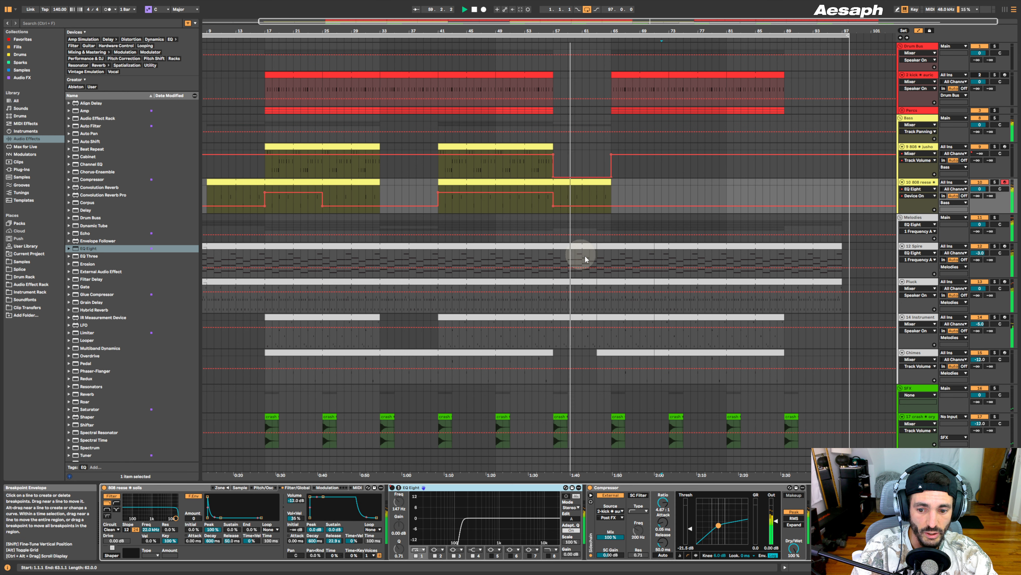
- Extend the instrument track's clip that starts at bar 41 through to bar 89 as one clip
scroll(609, 299, down, 1)
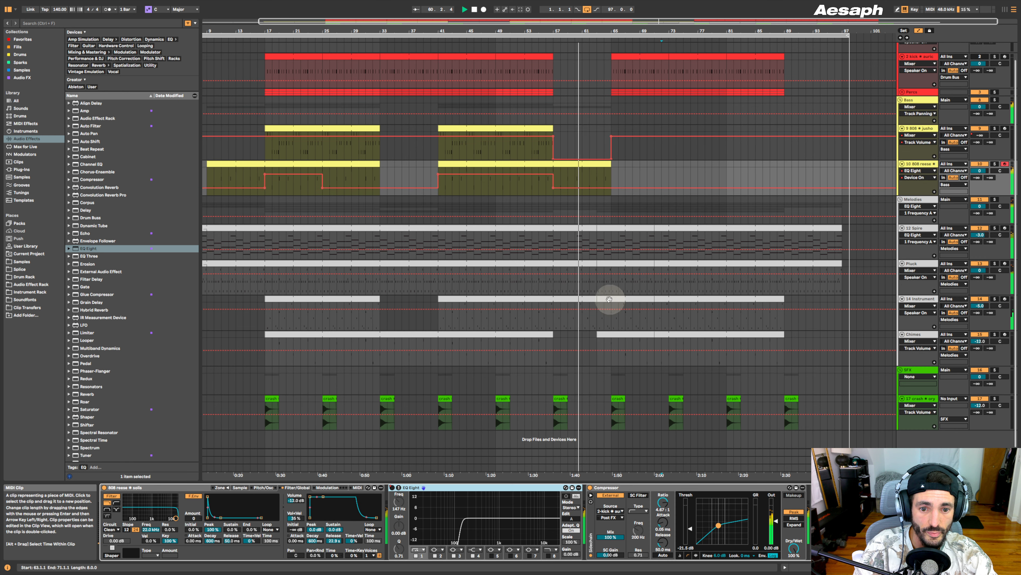
click(577, 298)
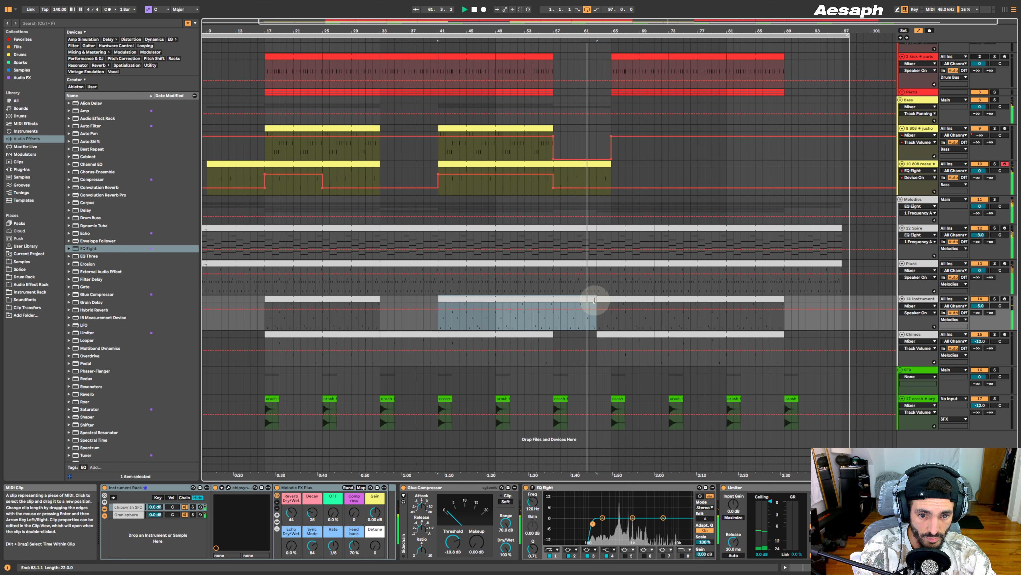
drag(594, 300, 782, 302)
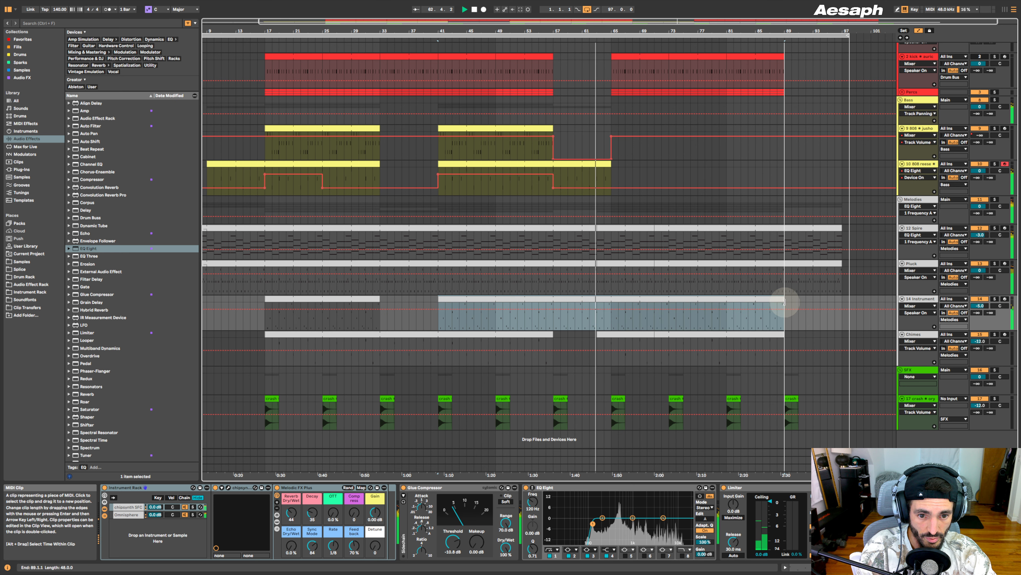
- Extend the first Chimes clip across the gap to bar 97 and restart playback from bar 57
drag(597, 335, 611, 333)
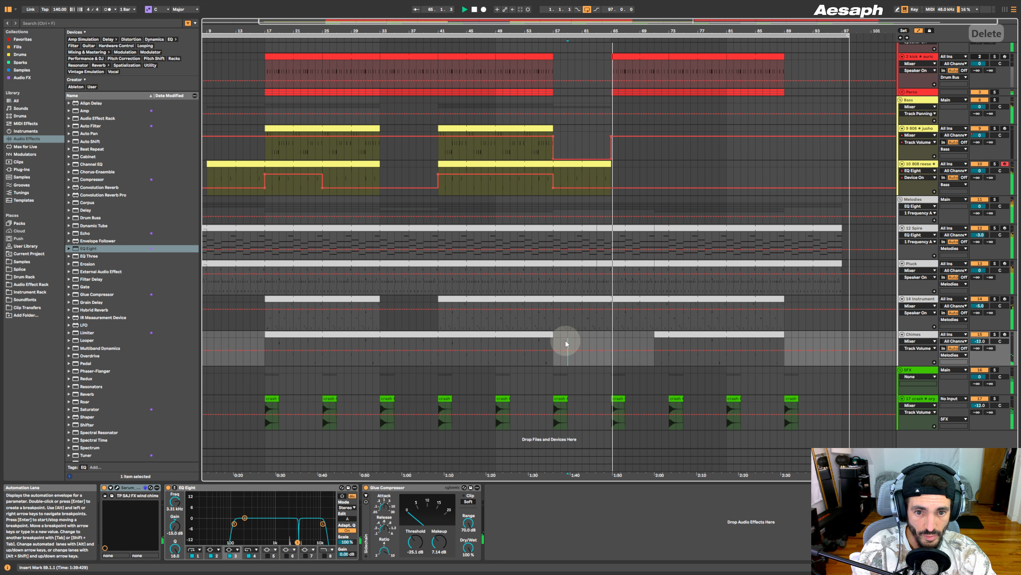
key(space)
drag(551, 336, 841, 337)
key(space)
click(553, 362)
key(space)
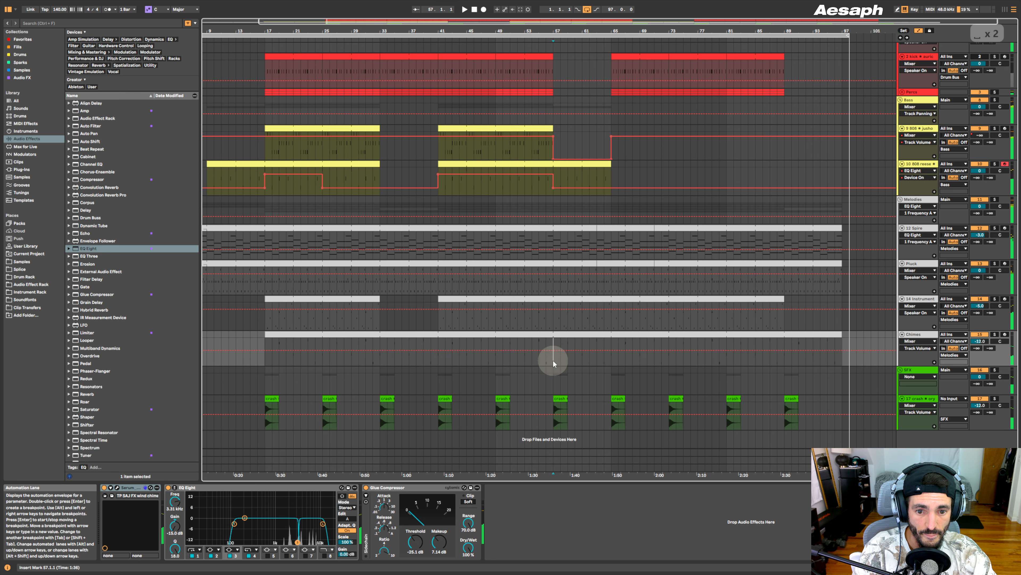
- Split the Chimes clip at bars 57 and 65 to isolate that section and listen to it
drag(559, 361, 620, 333)
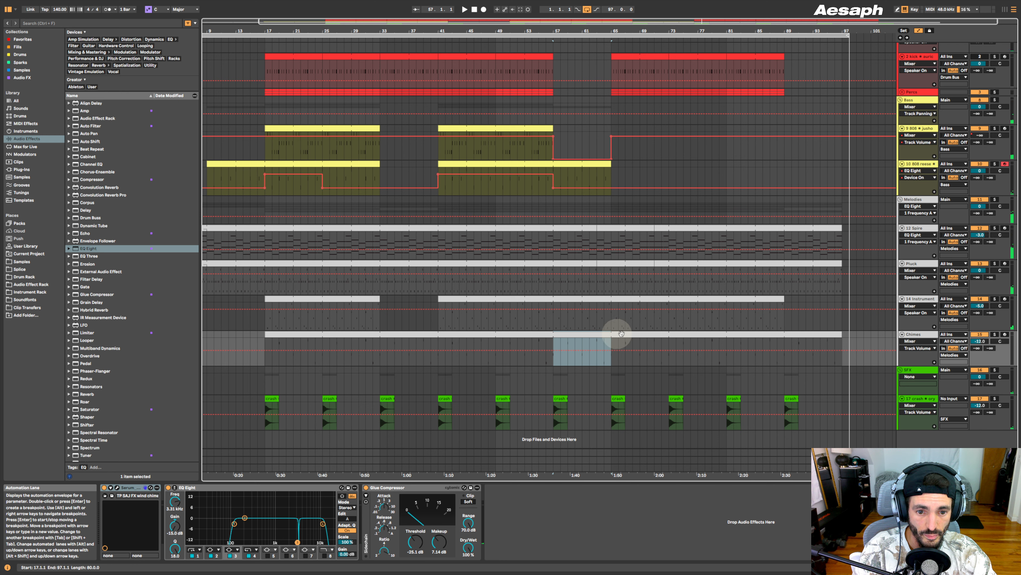
key(ctrl+e)
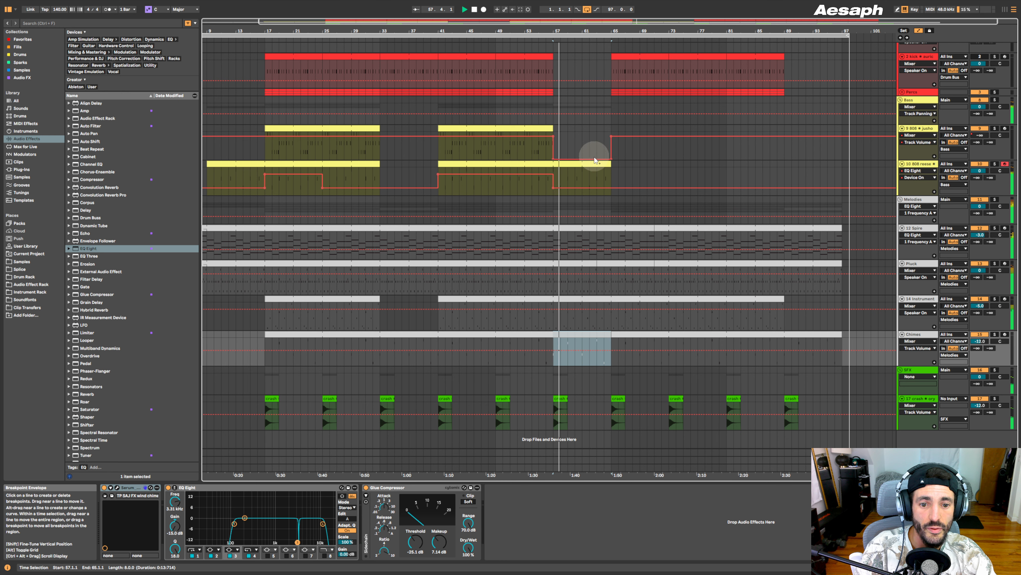
scroll(656, 226, up, 1)
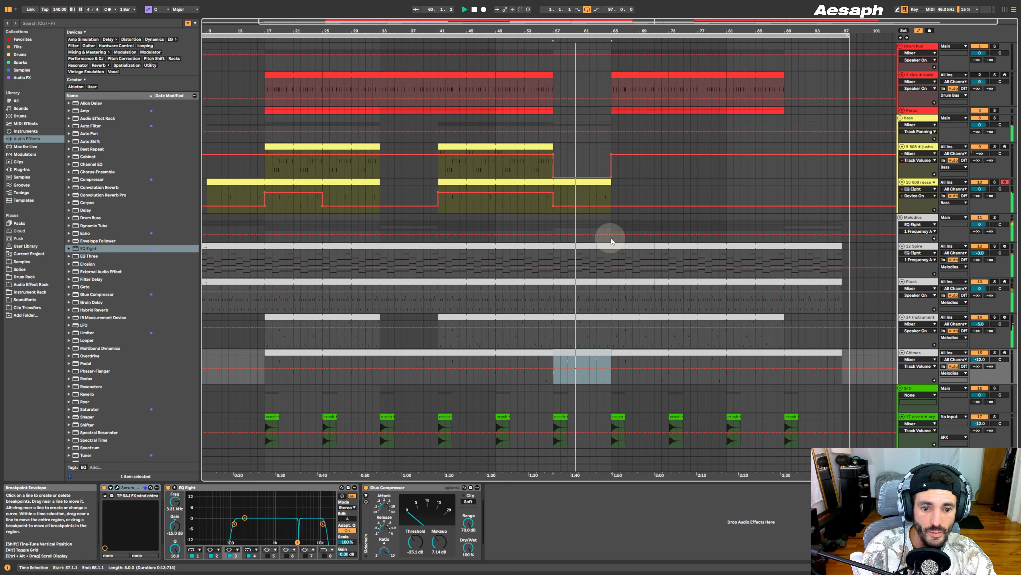
scroll(613, 240, down, 1)
scroll(614, 243, up, 1)
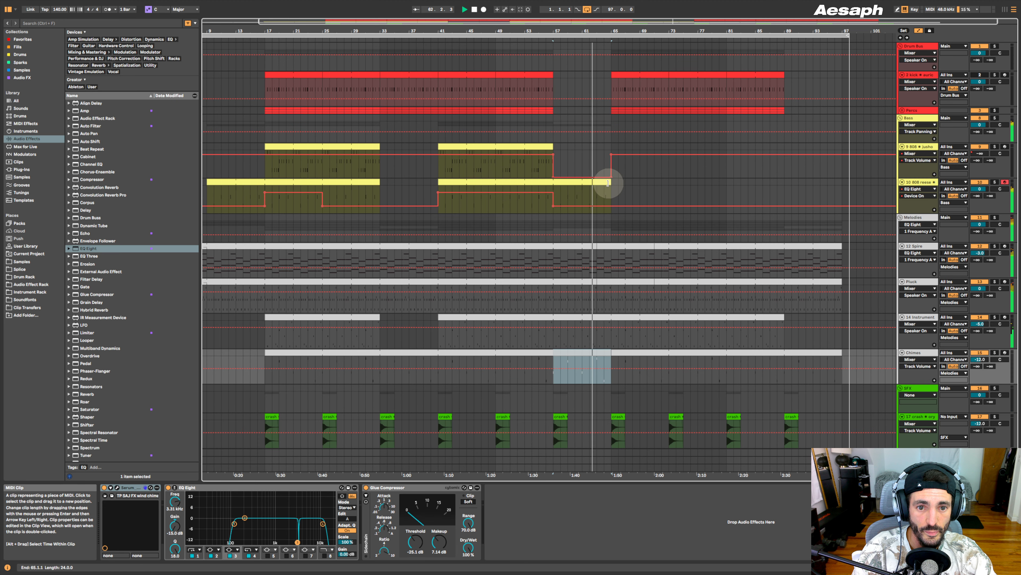
- Try ending the second 808 reese clip at bar 63, play from bar 62, and return its end to bar 65
drag(608, 184, 604, 184)
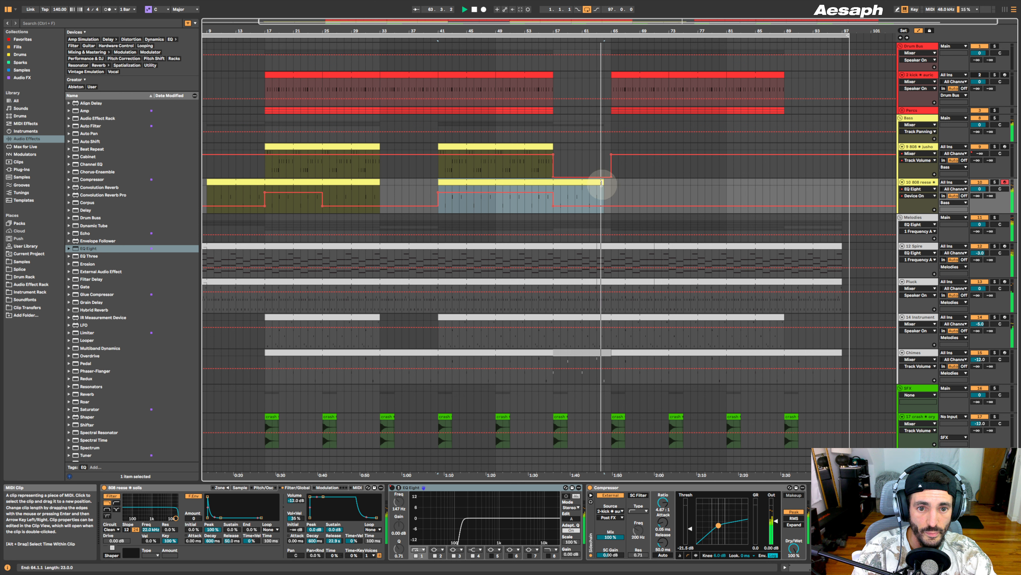
drag(603, 183, 596, 182)
key(space)
click(590, 196)
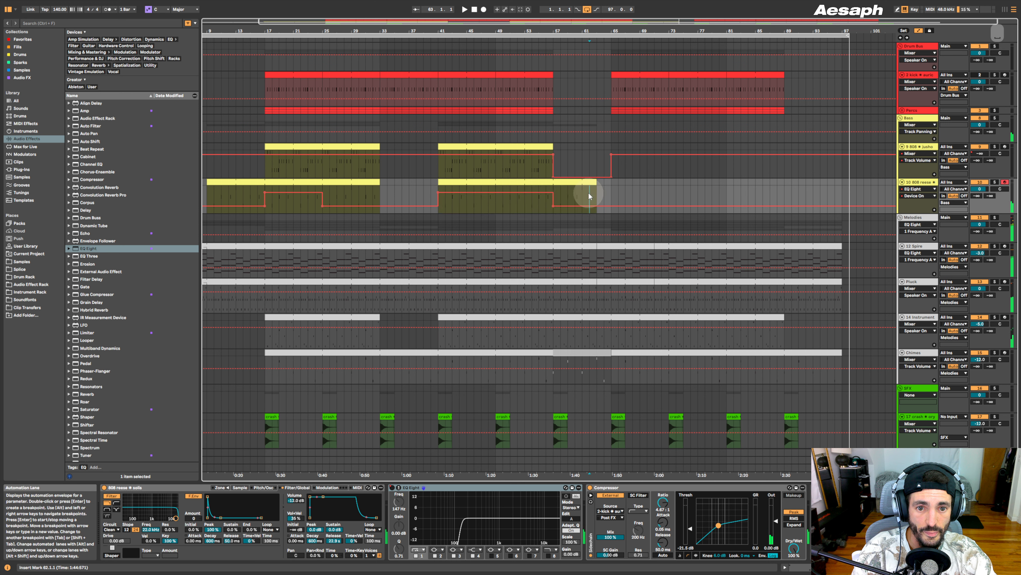
key(space)
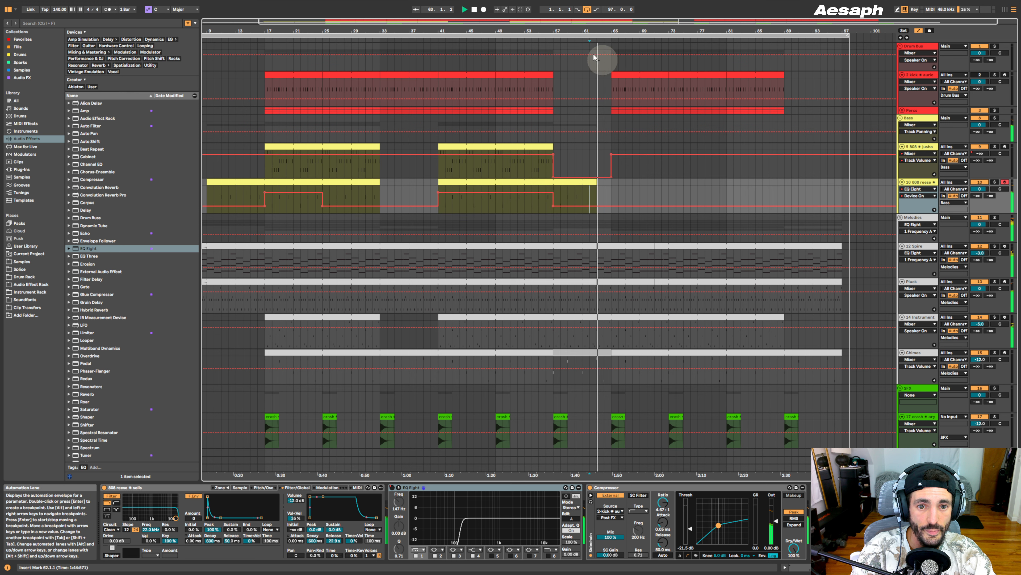
drag(597, 184, 611, 184)
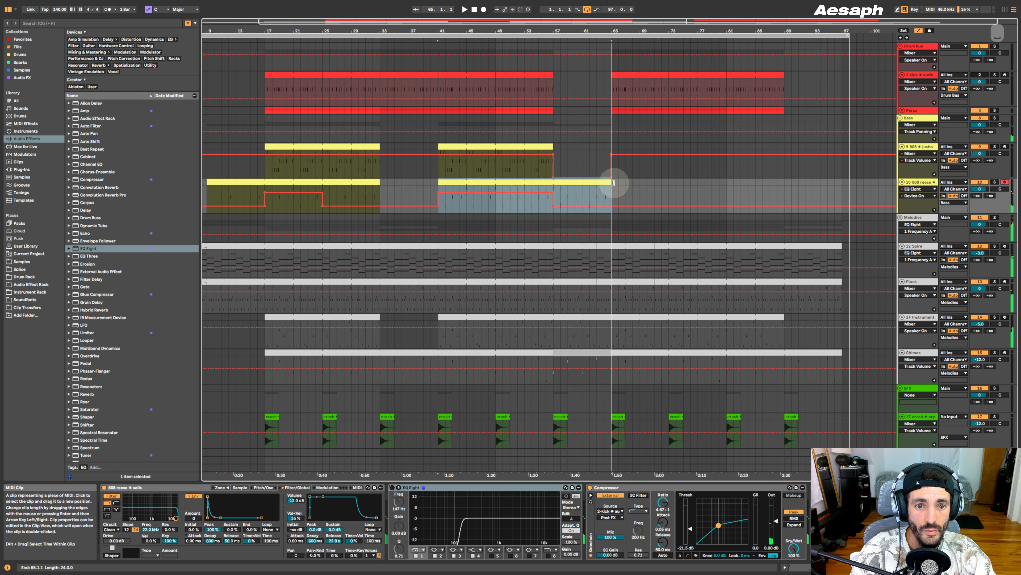
- Show the 808 reese track's volume automation, curve it down from bar 63 to -inf dB at bar 65, and play from bar 63
click(557, 192)
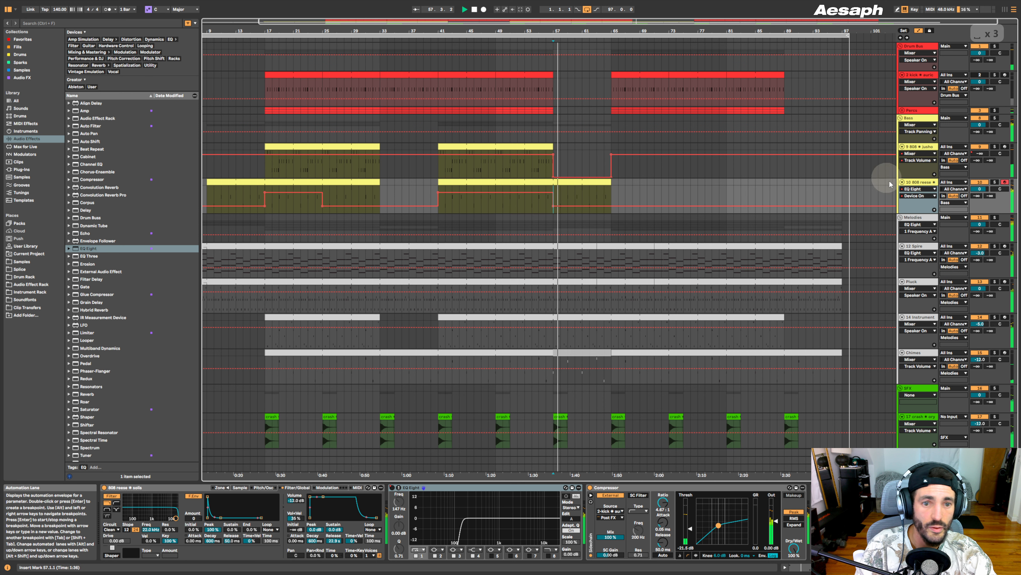
click(923, 196)
click(904, 195)
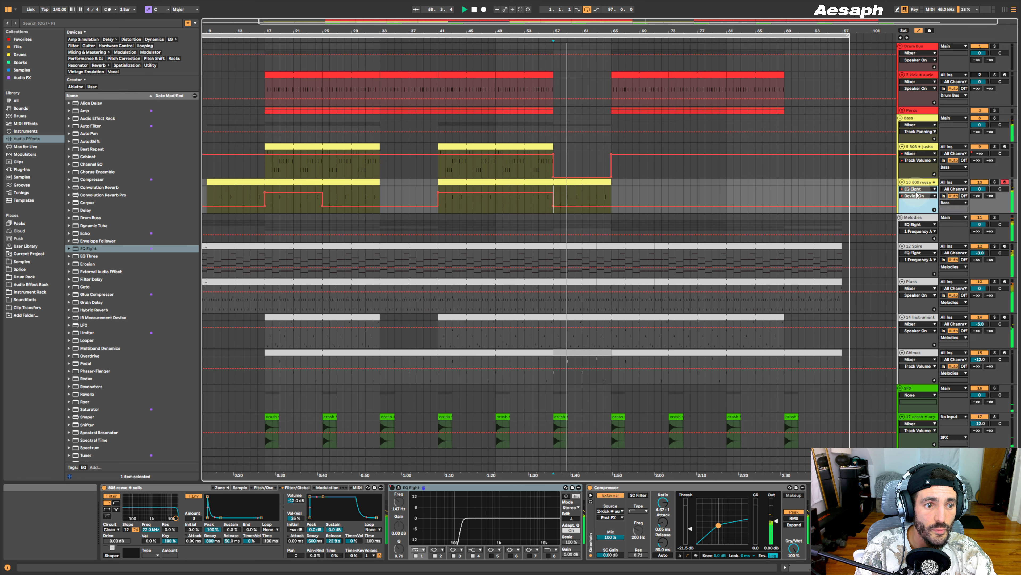
click(923, 189)
click(910, 219)
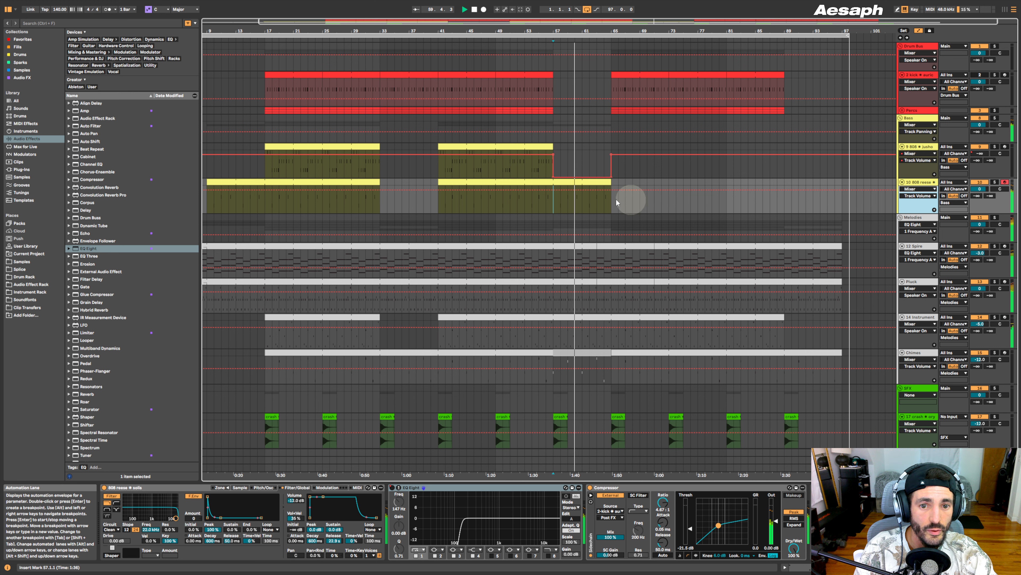
click(596, 190)
mouse_move(611, 190)
mouse_down()
mouse_move(611, 213)
mouse_move(582, 190)
mouse_move(597, 190)
mouse_up()
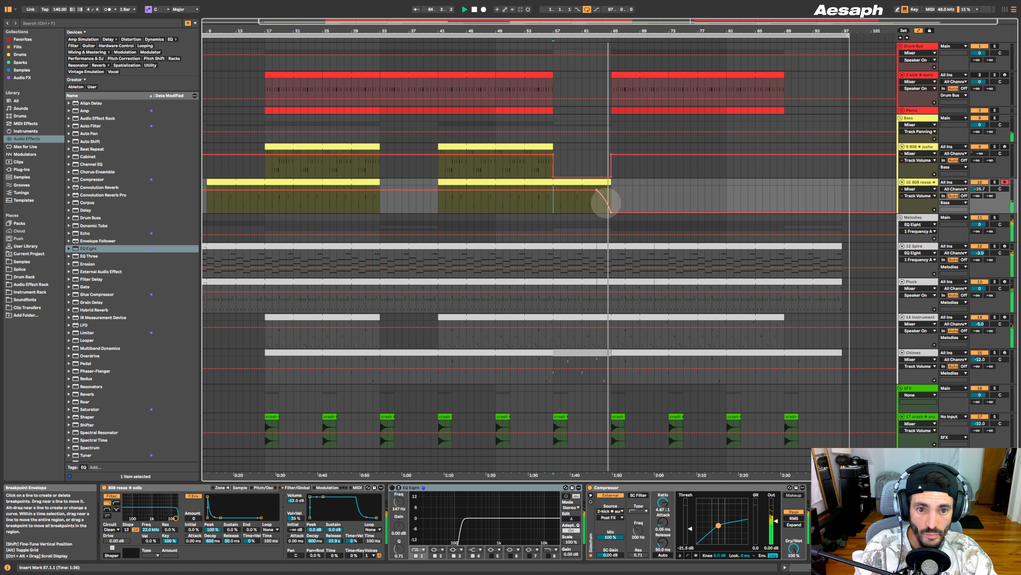
key(space)
click(599, 202)
key(space)
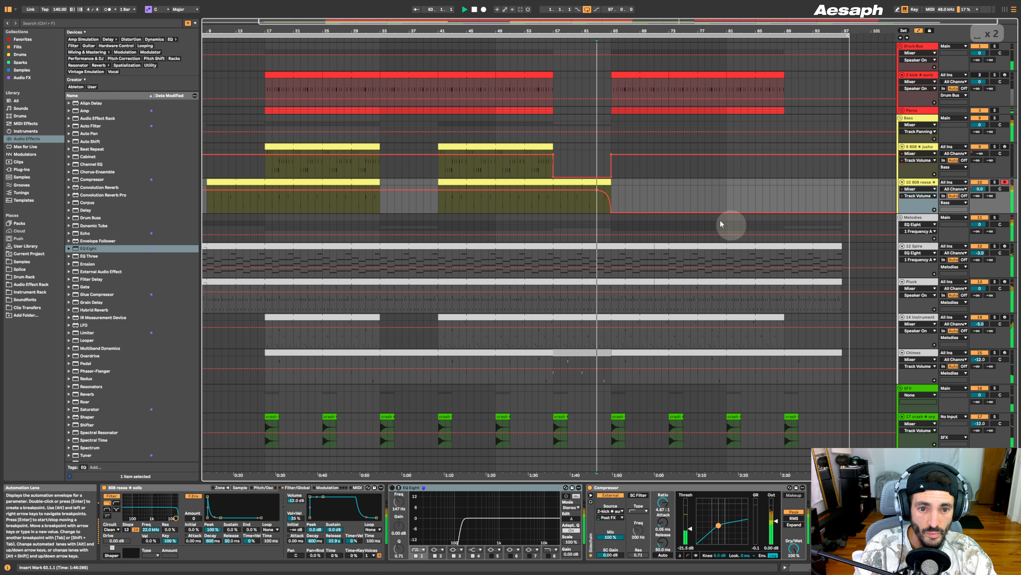
- Extend the first Spire and Pluck clips to bar 97 so each track is one continuous clip
double_click(572, 246)
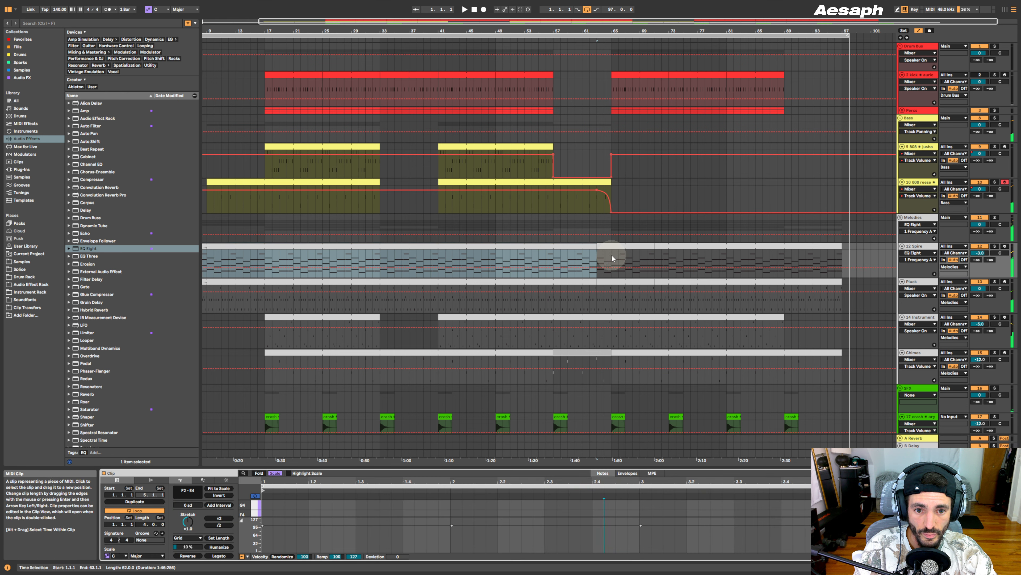
drag(596, 246, 838, 255)
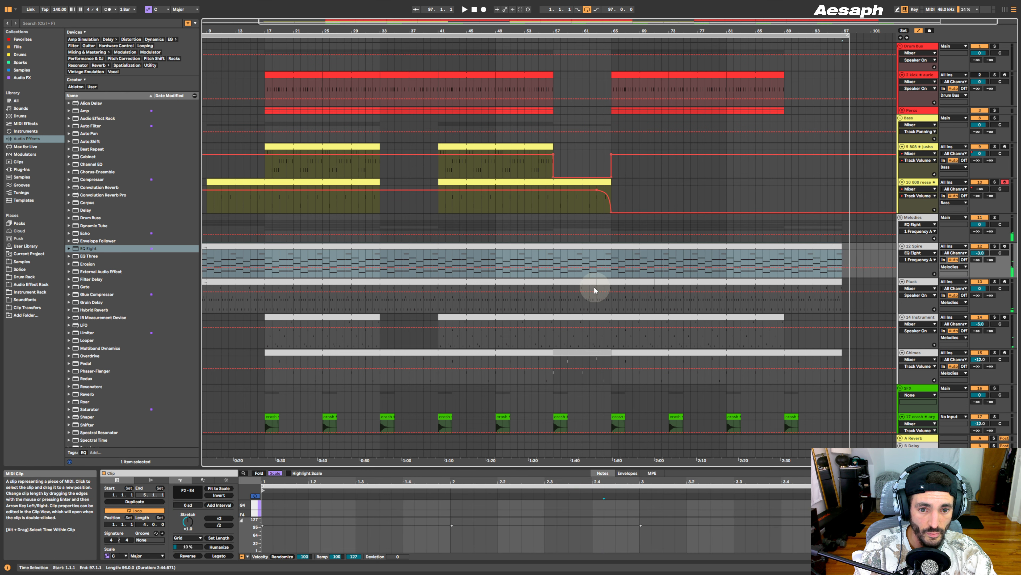
click(594, 282)
drag(639, 283, 848, 293)
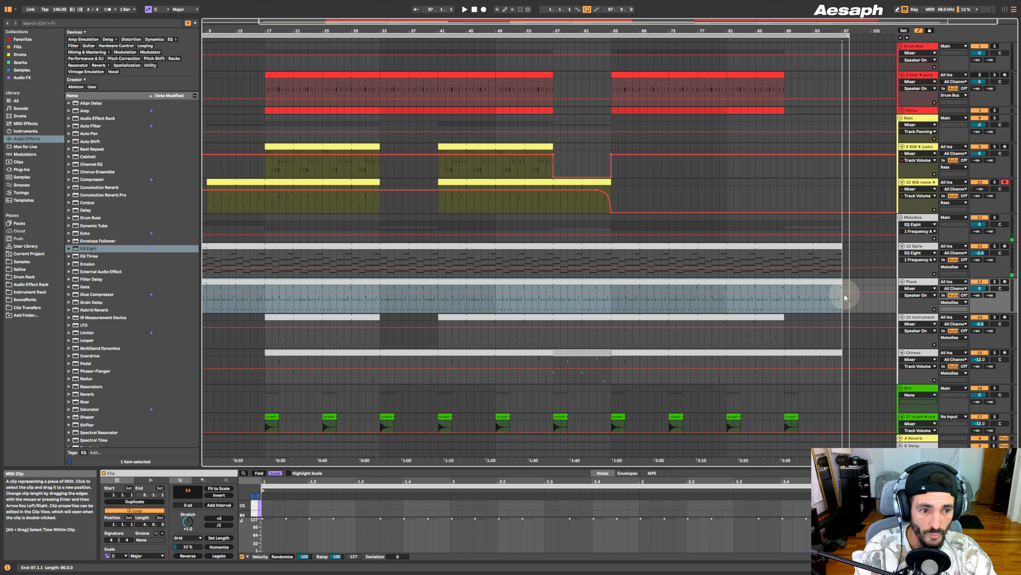
click(585, 259)
- Copy the 808 jusho and 808 reese clips from bar 17 to bar 65, extend them to bar 89, and play from bar 65
drag(631, 32, 633, 28)
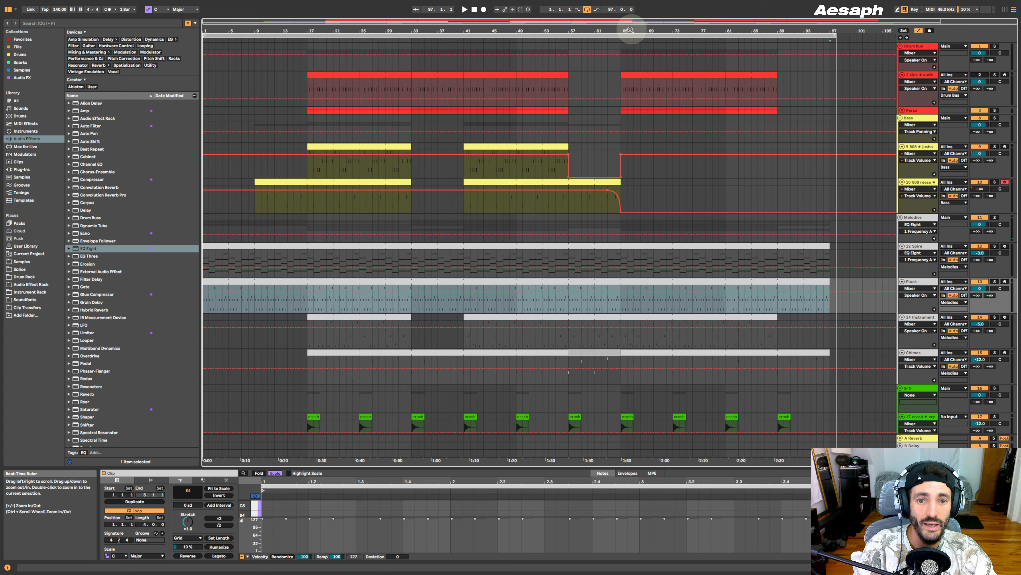
click(316, 186)
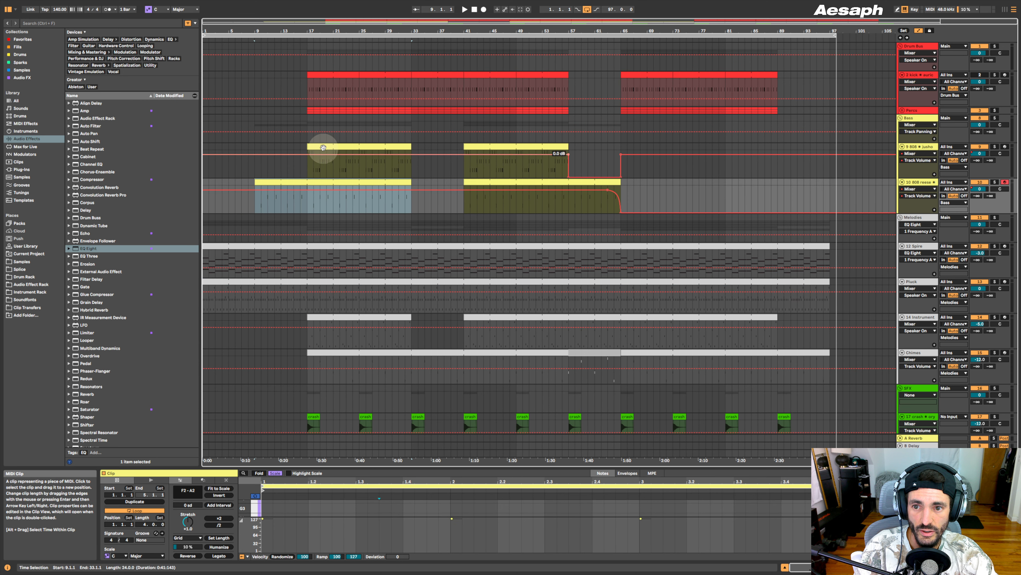
click(321, 153)
shift+click(304, 204)
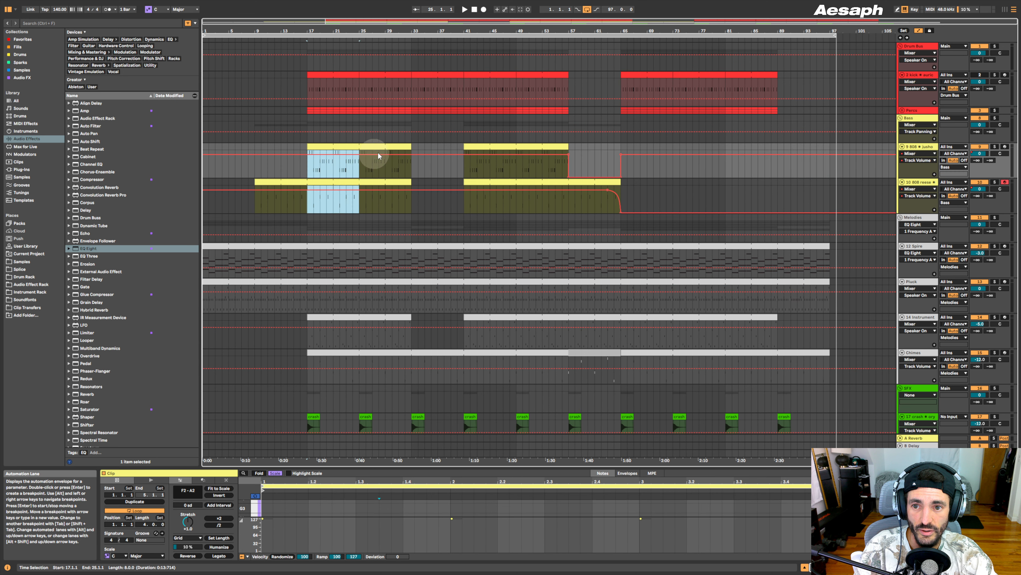
drag(378, 151, 777, 150)
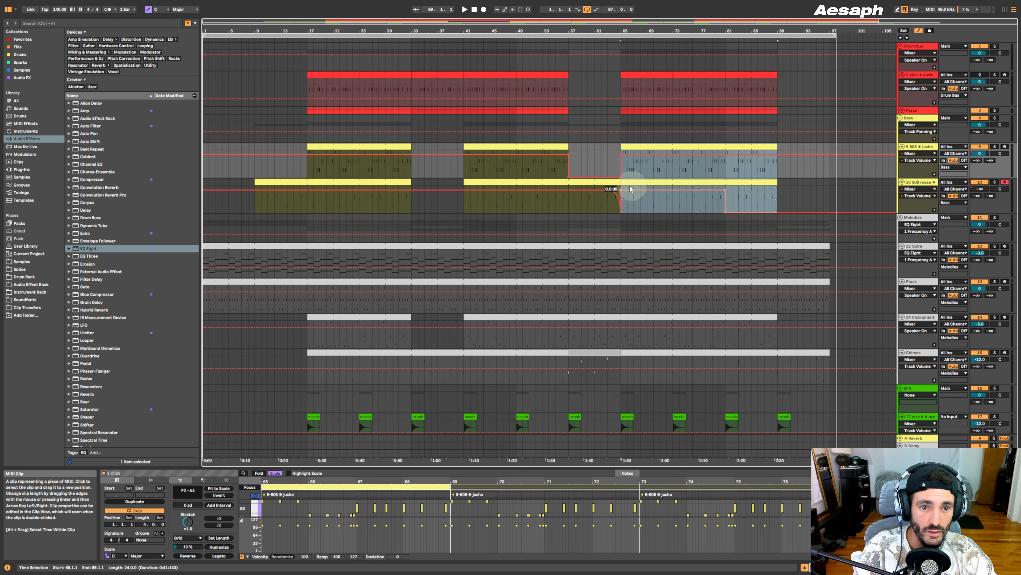
click(620, 134)
key(space)
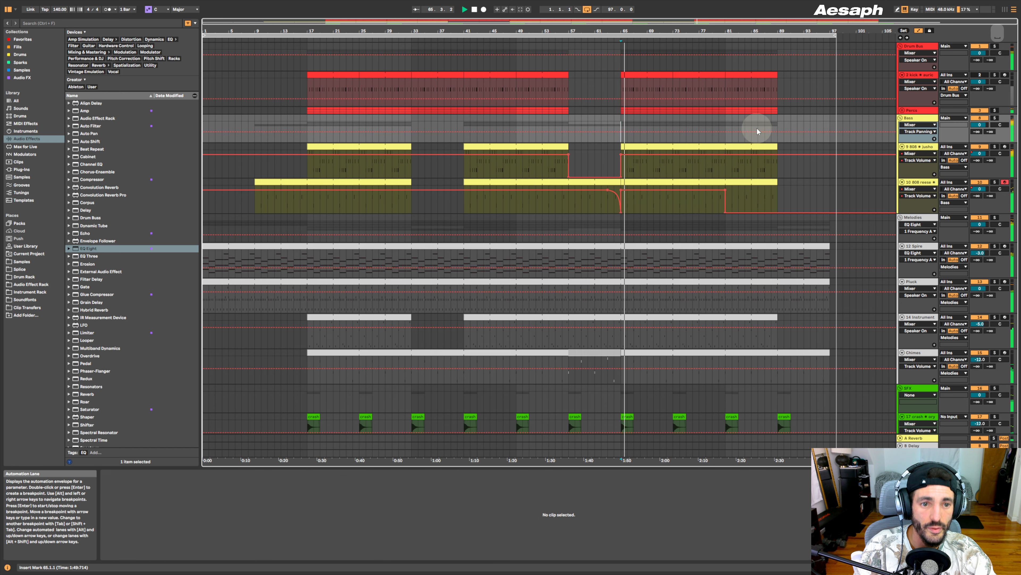
- Shorten the last 808 reese and 808 jusho clips so both end at bar 81
drag(777, 184, 727, 183)
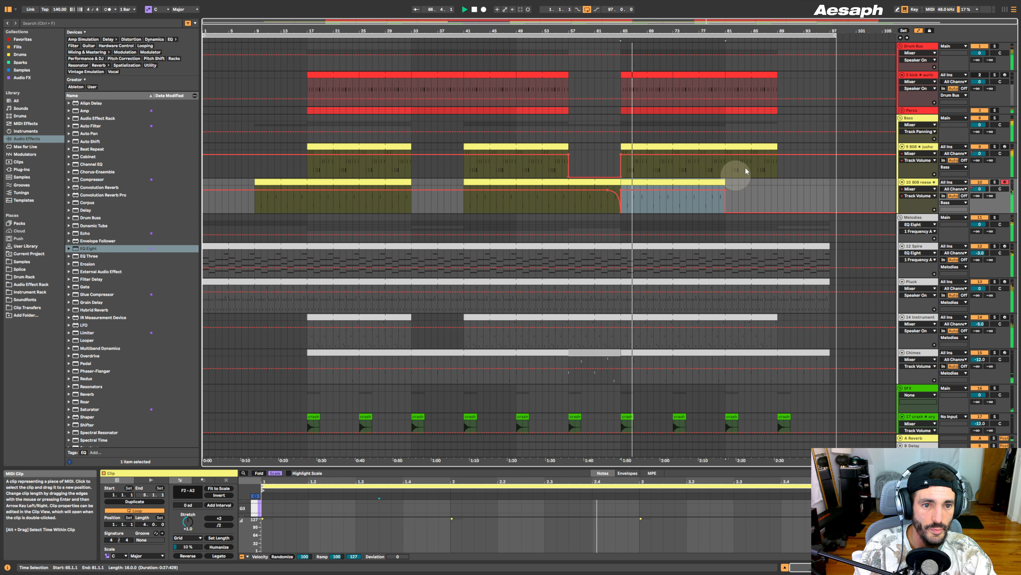
drag(776, 148, 721, 151)
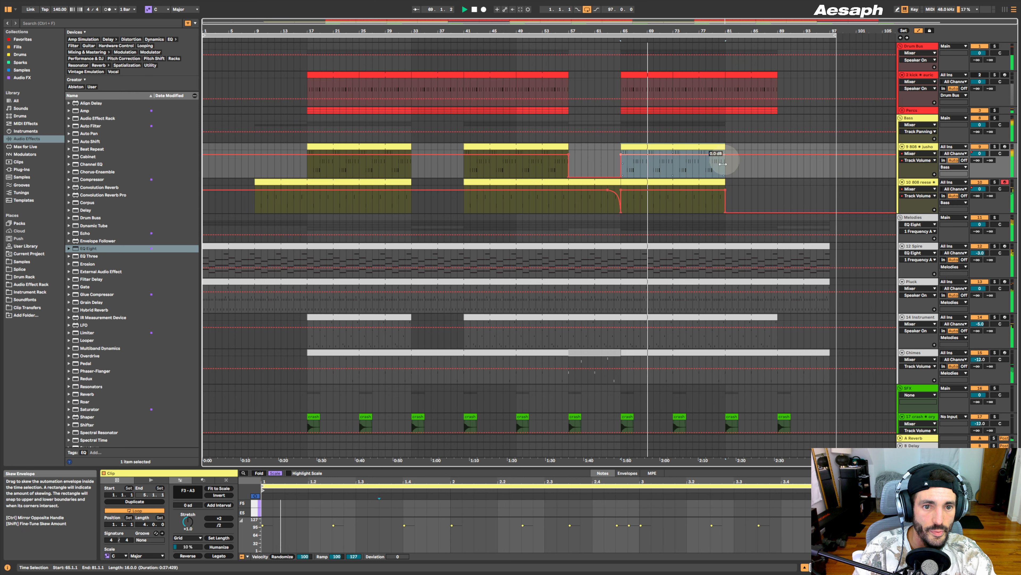
click(712, 182)
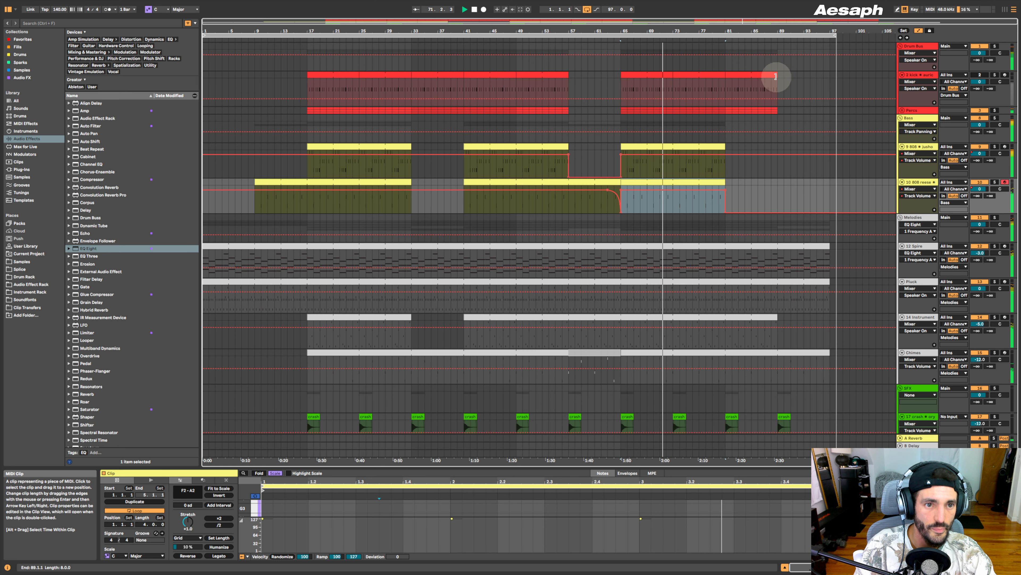
- Trim the last kick clip and the Percs section below it so the drums end at bar 81
drag(777, 75, 744, 75)
click(734, 85)
key(Delete)
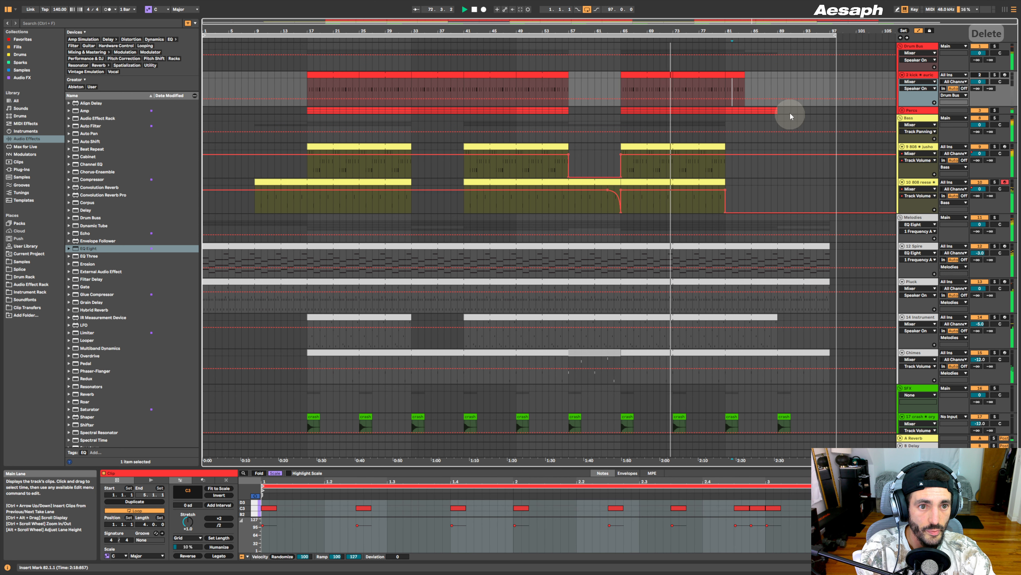
drag(786, 110, 728, 76)
key(Delete)
click(786, 80)
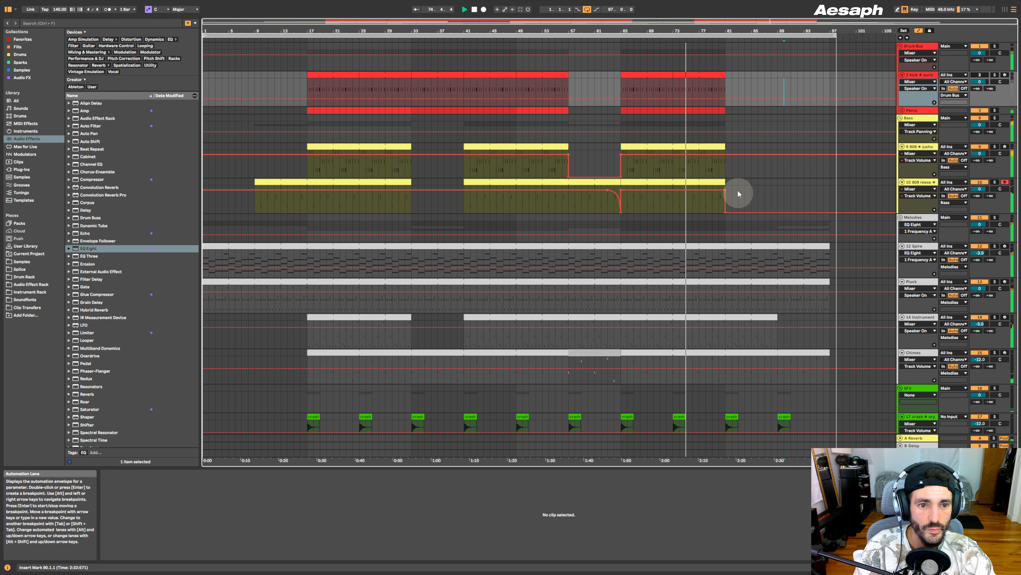
- End the 14 Instrument clip at bar 81 and the Chimes, Spire and Pluck clips at bar 89
scroll(761, 185, down, 1)
scroll(691, 173, up, 1)
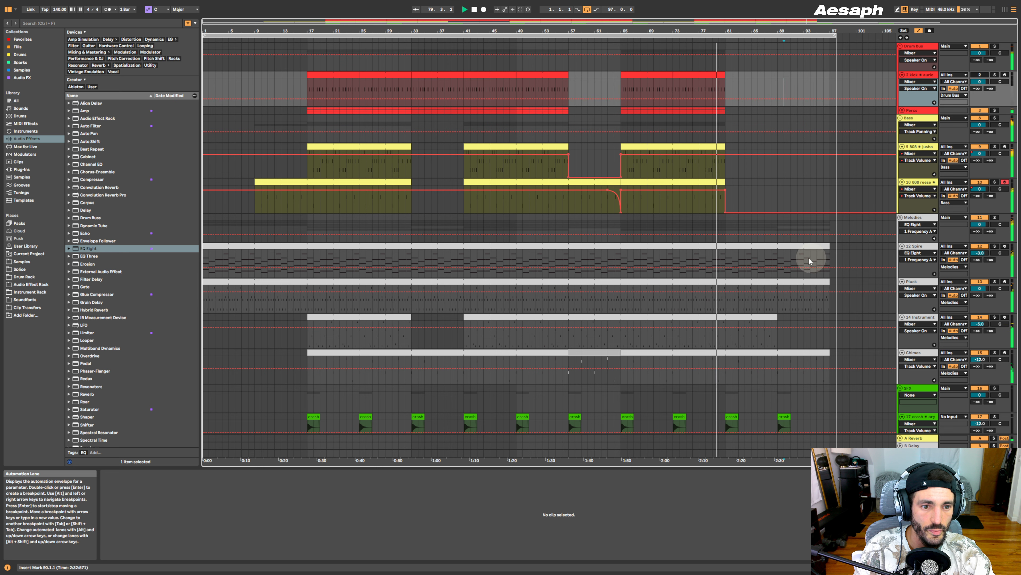
scroll(766, 278, down, 2)
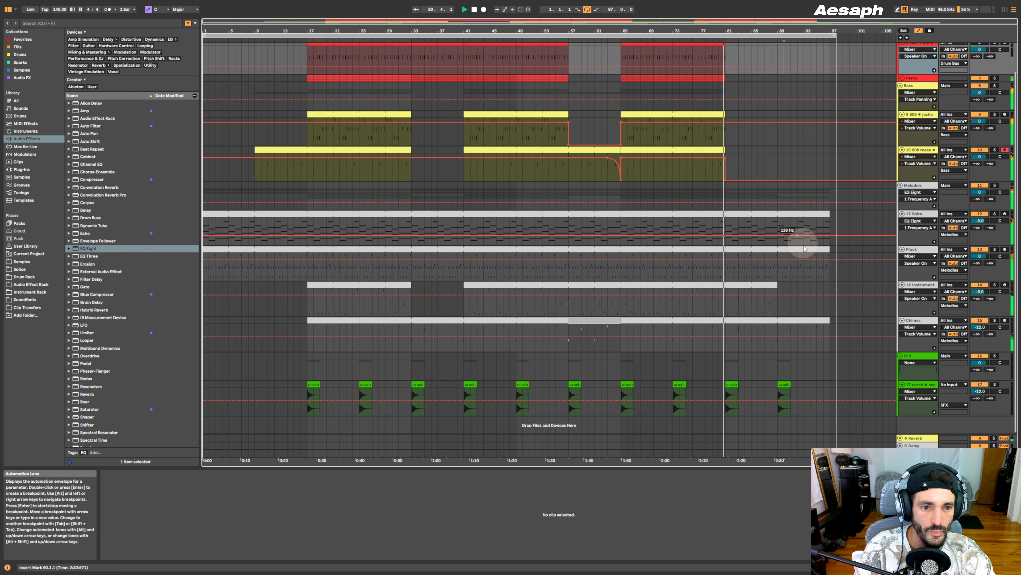
click(721, 291)
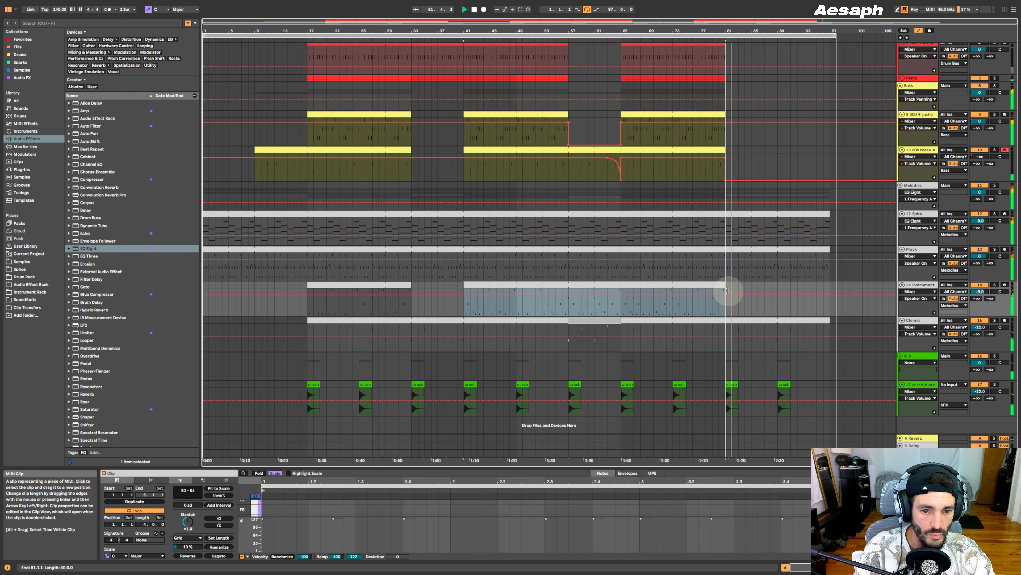
drag(829, 321, 776, 326)
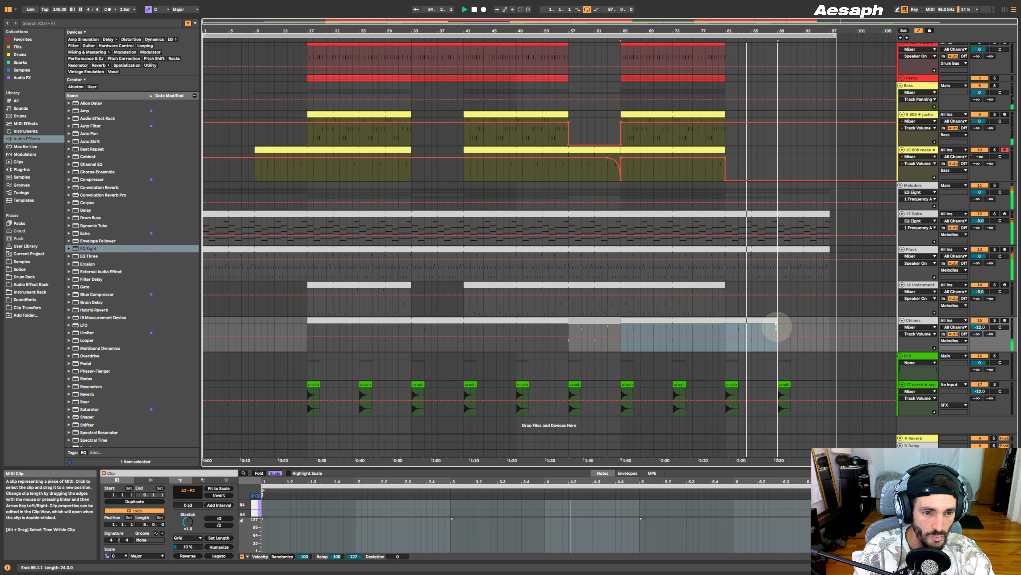
drag(827, 213, 778, 215)
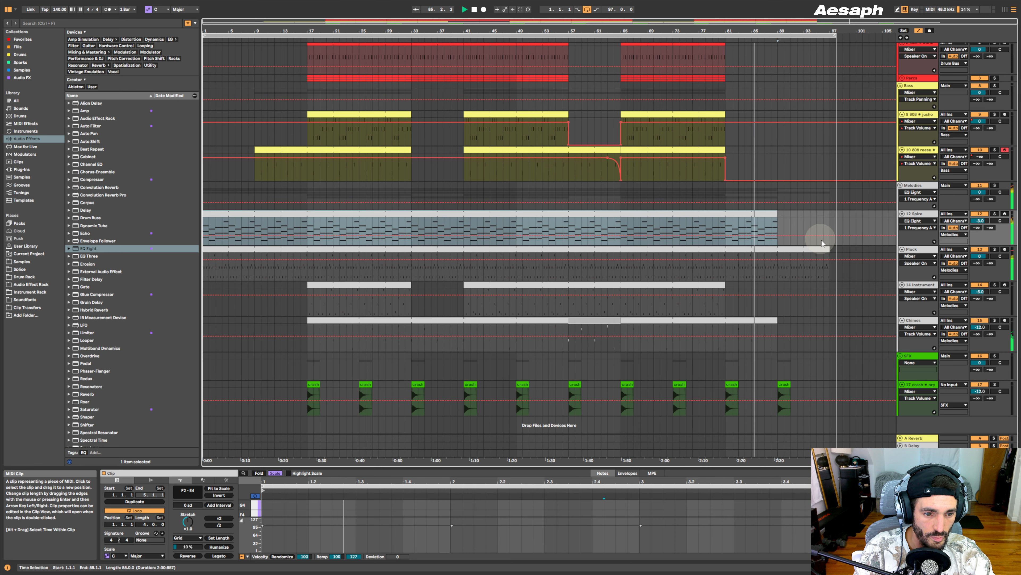
drag(827, 251, 779, 253)
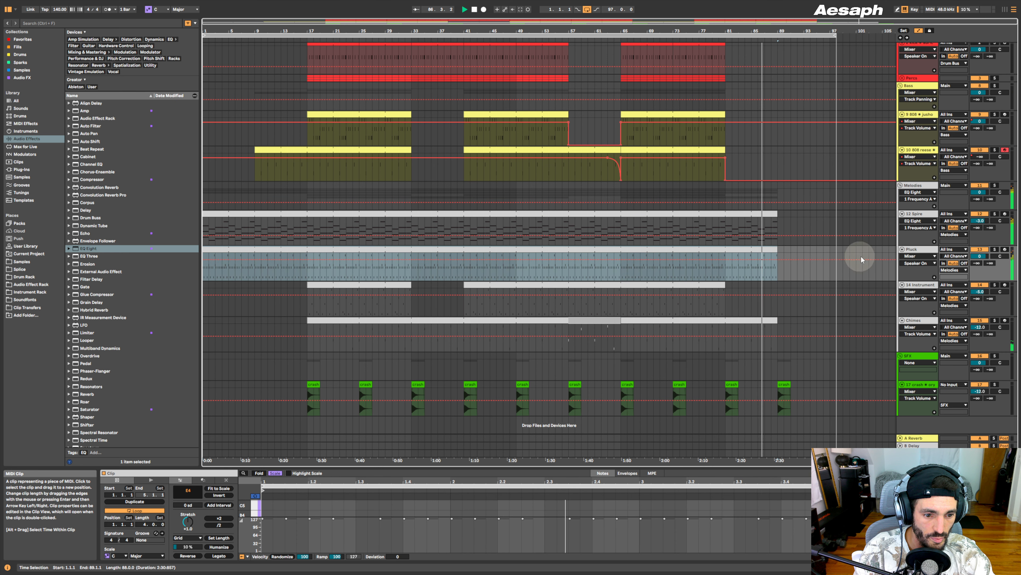
- Delete the crash clip at bar 89
click(782, 390)
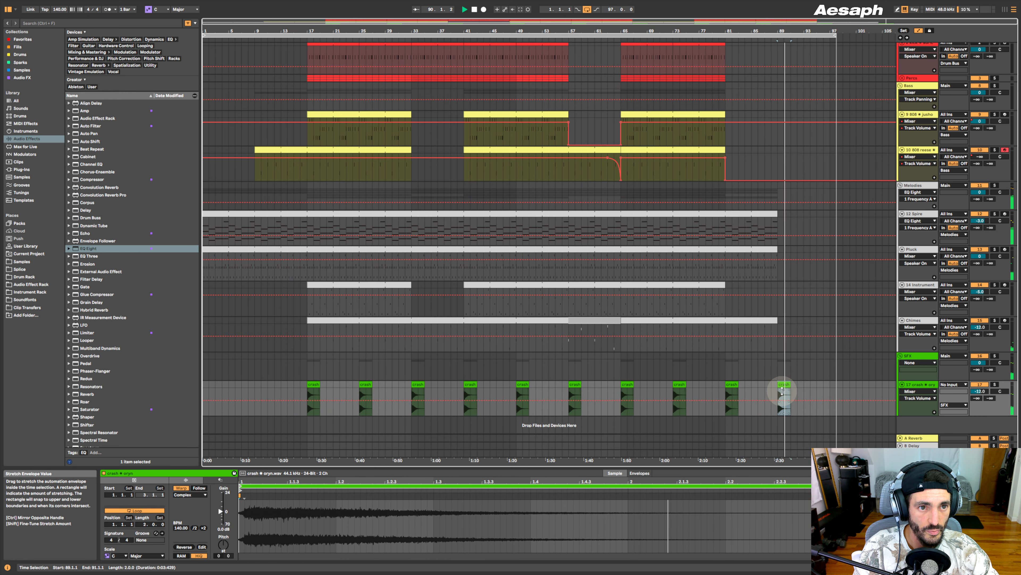
key(Delete)
key(Delete)
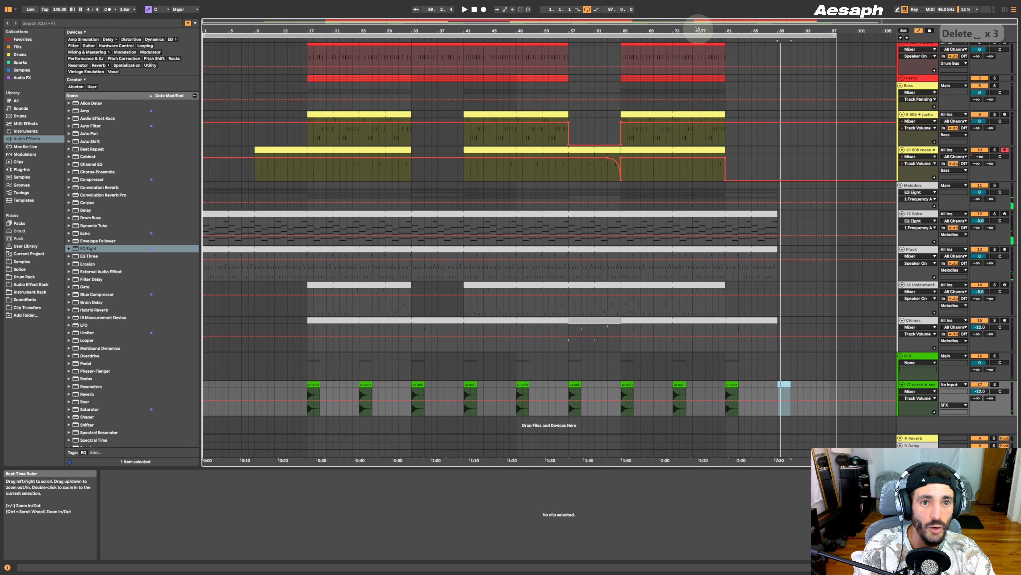
- Collapse the Bass, Drum Bus and Melodies groups, leaving the SFX group expanded
scroll(926, 125, up, 2)
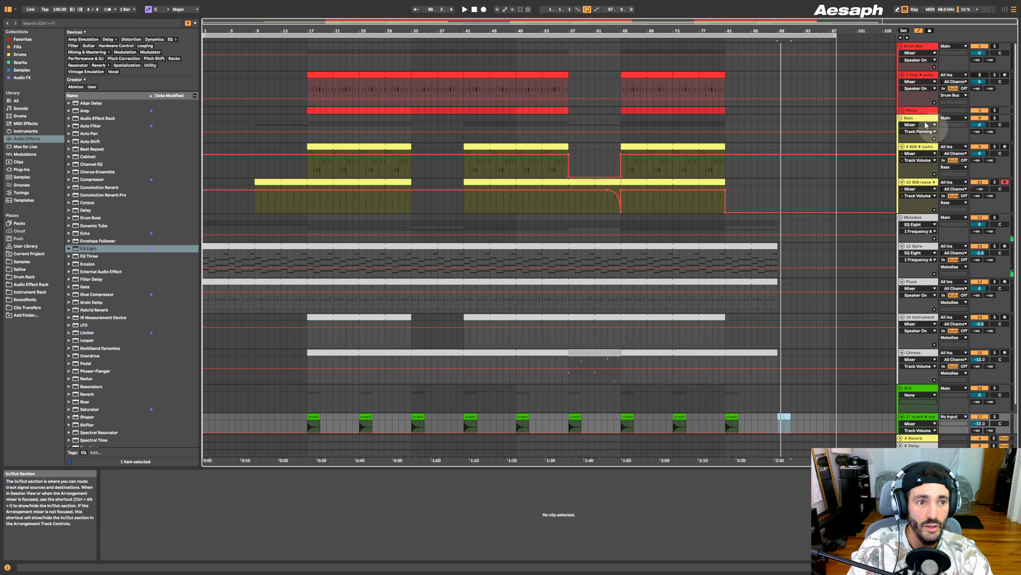
click(901, 119)
click(900, 46)
click(900, 61)
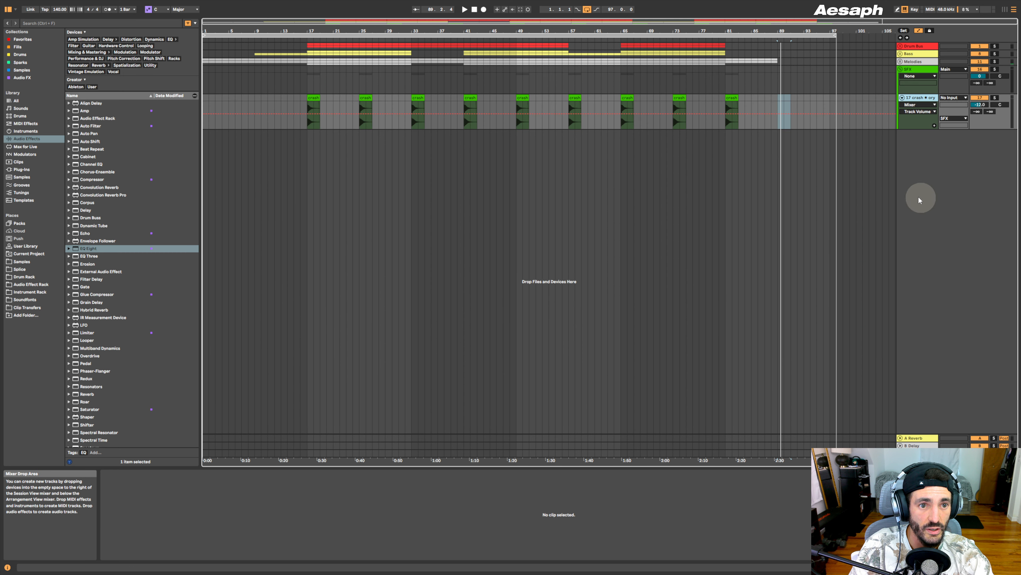
click(37, 24)
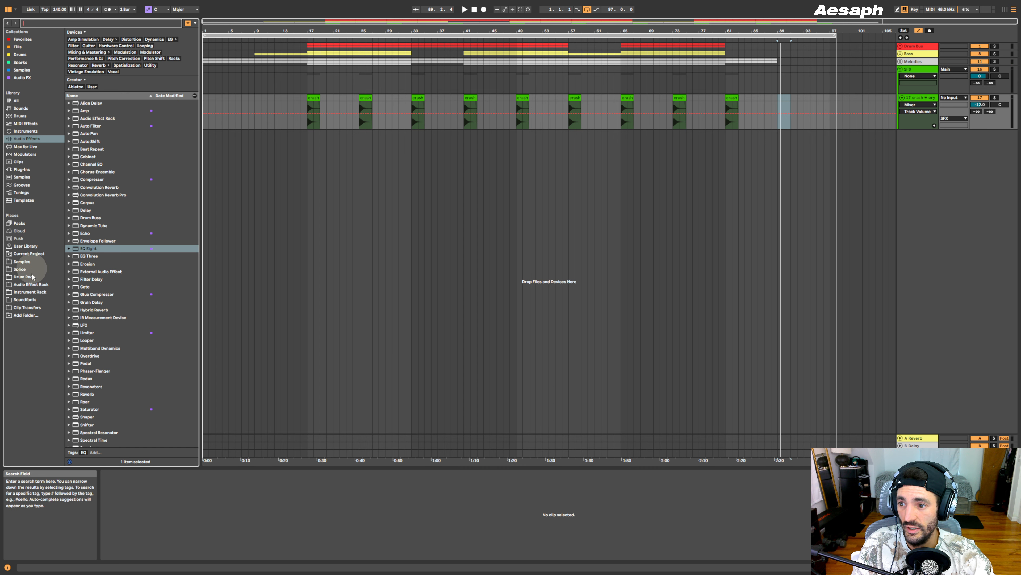
click(29, 253)
click(91, 184)
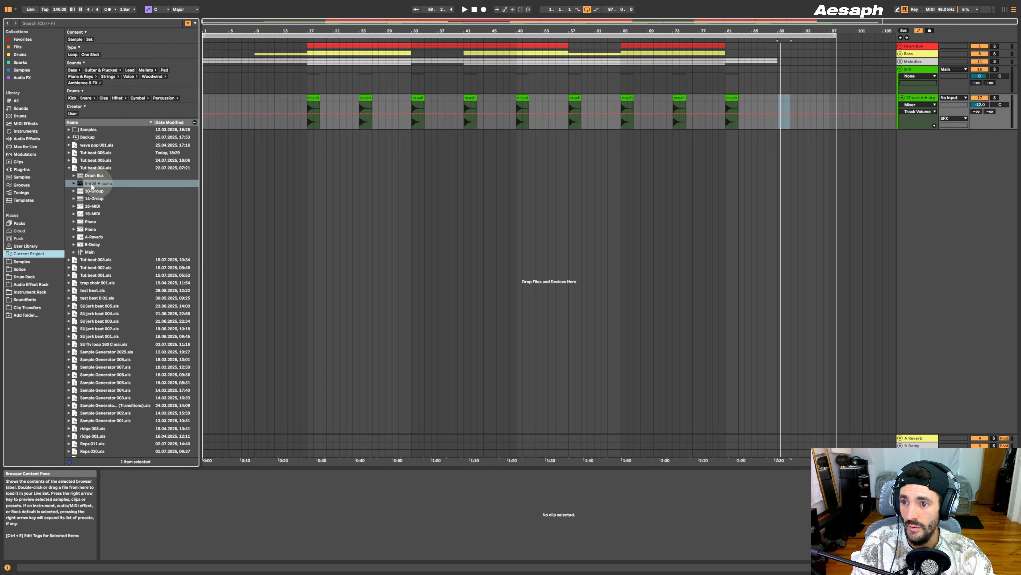
click(71, 169)
click(38, 284)
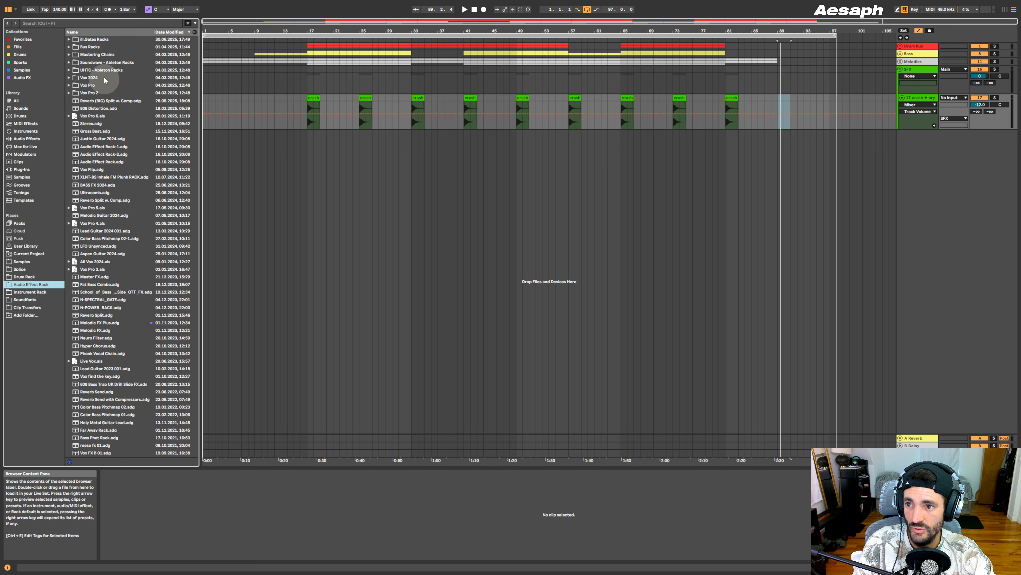
click(32, 292)
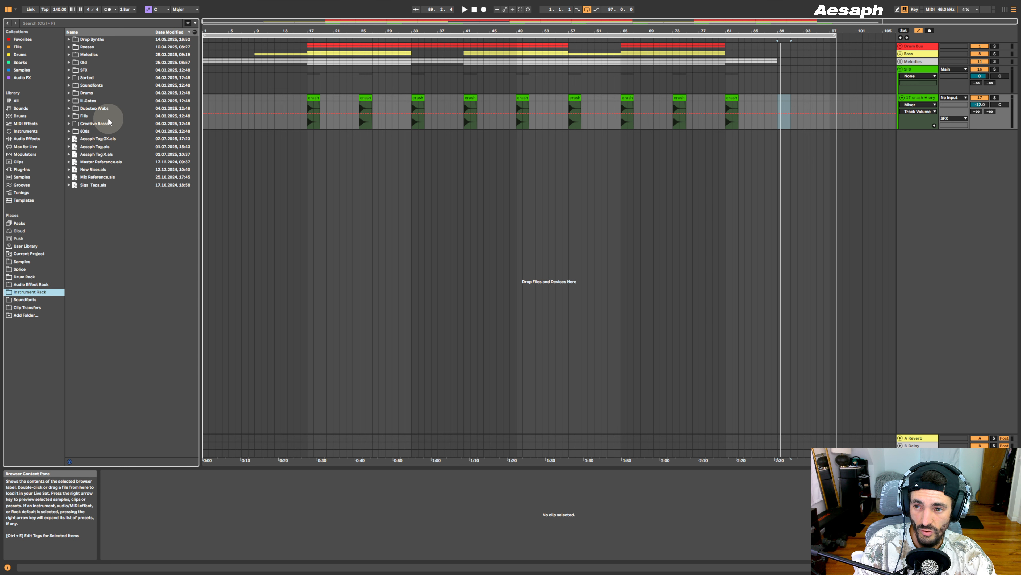
click(29, 261)
click(78, 47)
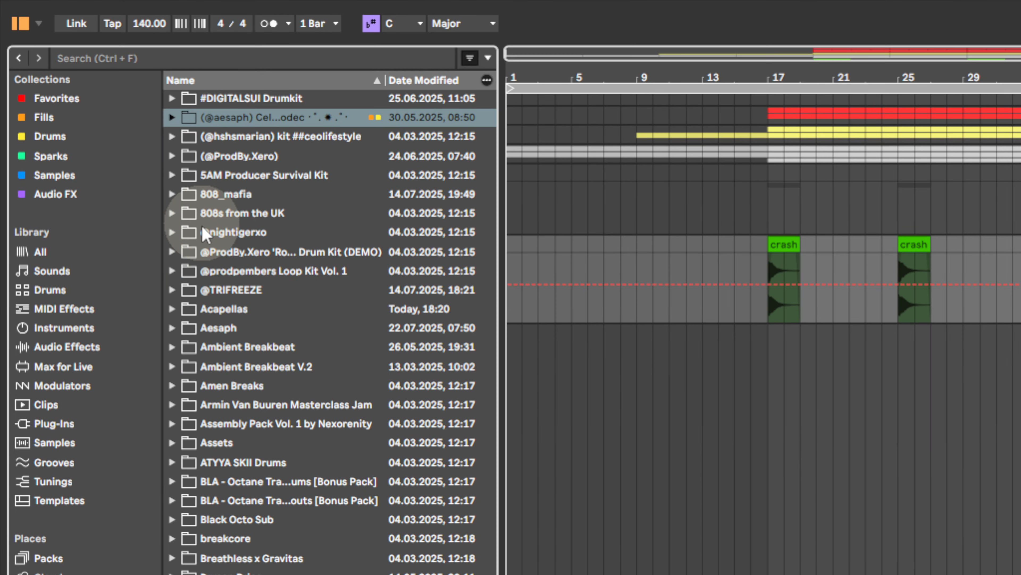
click(172, 117)
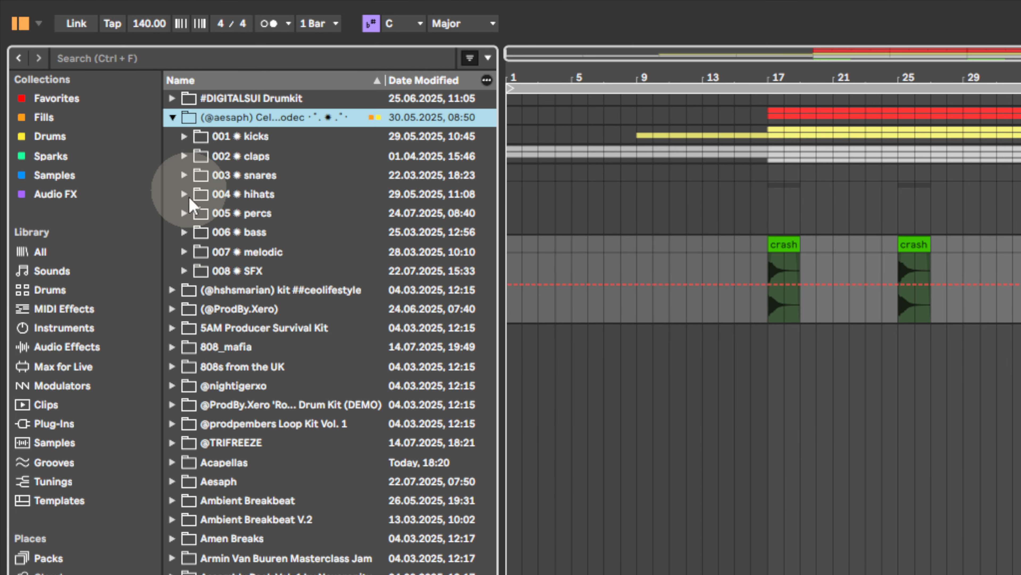
click(184, 271)
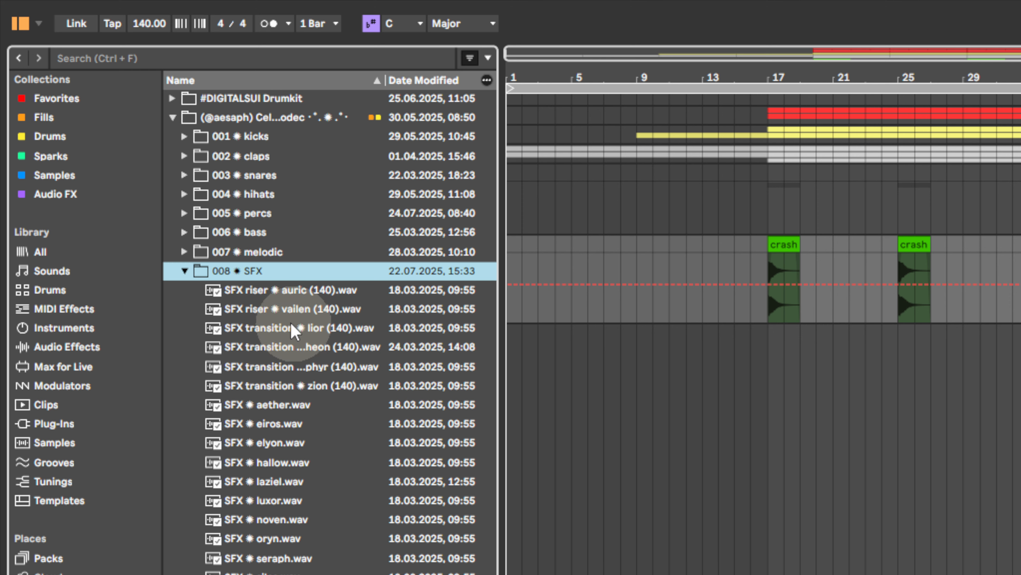
click(283, 337)
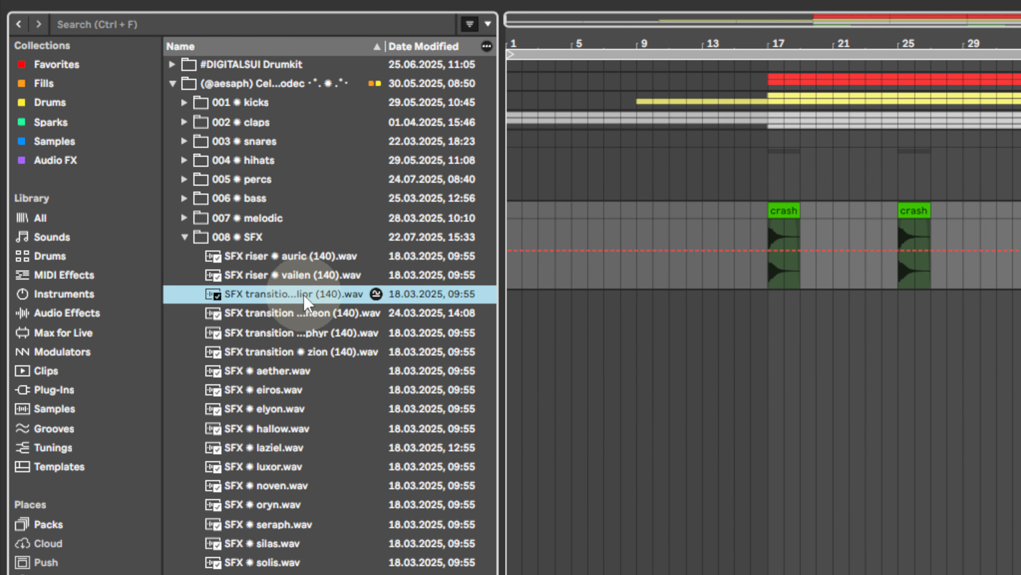
- Place the lior transition on a new track centred on bar 17 with segment BPM 140, and copy it to bar 25
drag(304, 300, 782, 300)
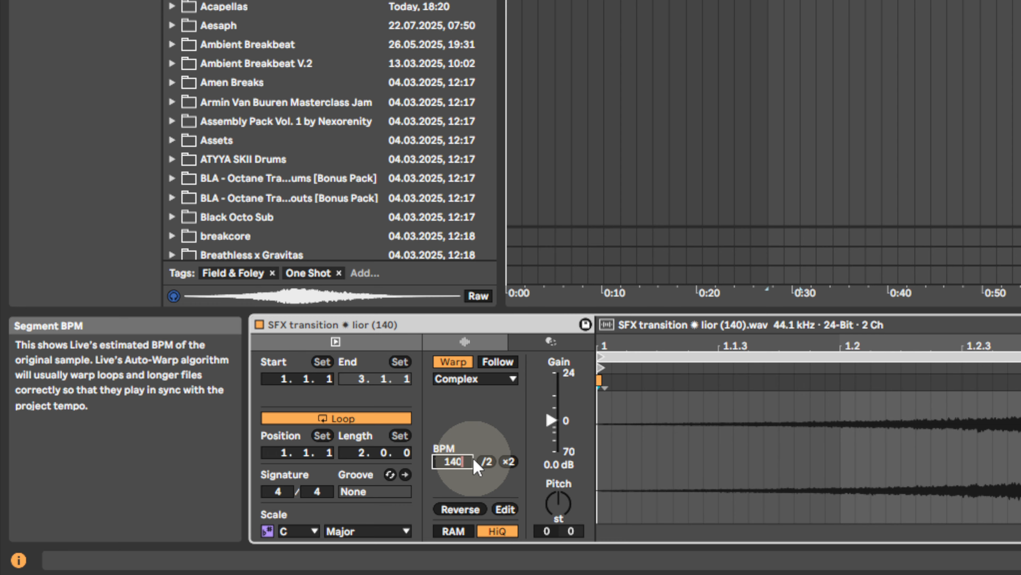
click(722, 229)
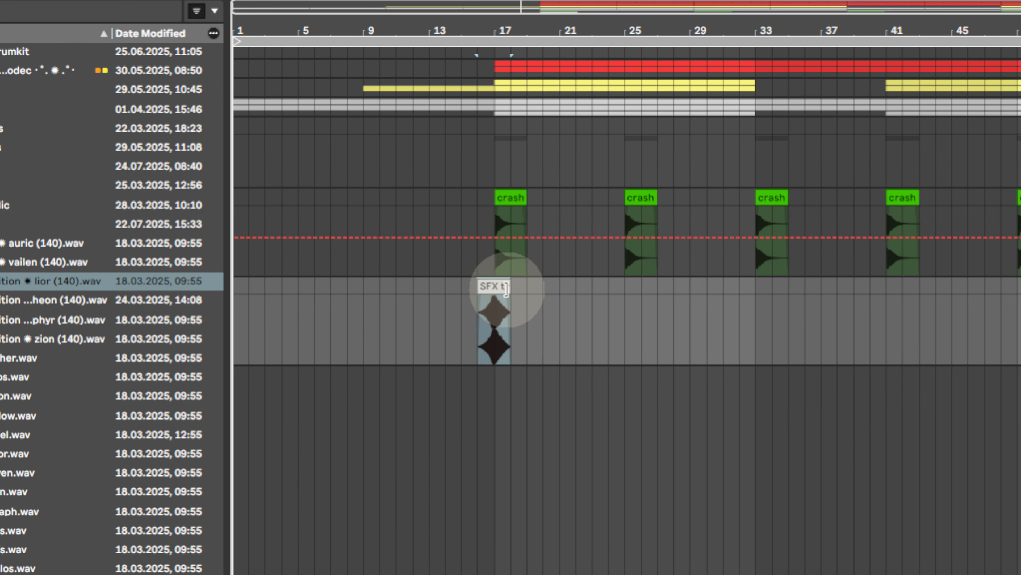
mouse_move(506, 289)
mouse_down()
mouse_move(625, 288)
mouse_move(507, 304)
mouse_move(635, 292)
mouse_up()
click(499, 340)
drag(499, 340, 624, 296)
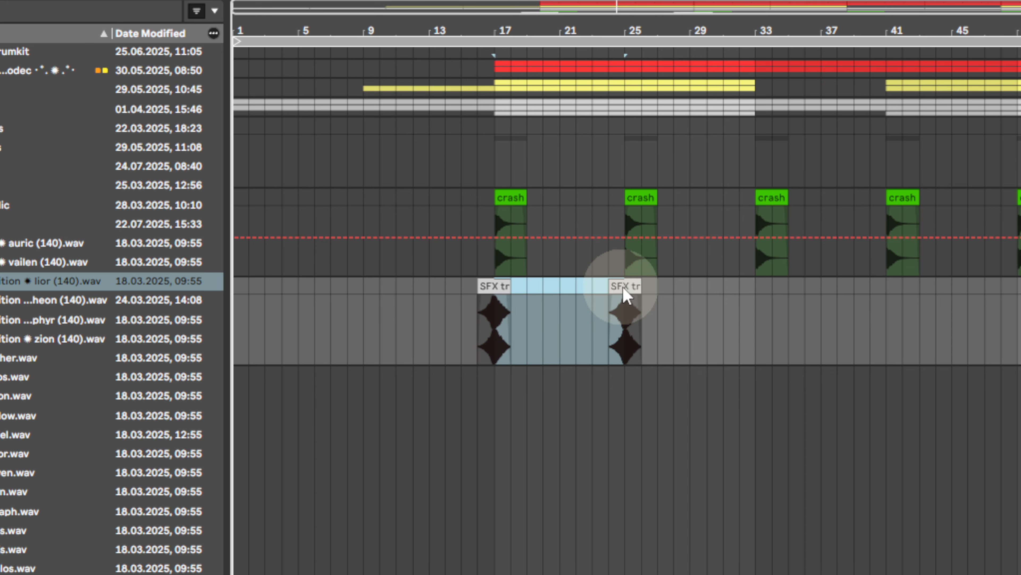
- Repeat the transition track's section from bar 17 to 25 every eight bars up to bar 89
key(super+d)
key(super+d)
key(super+d)
key(super+d)
key(super+d)
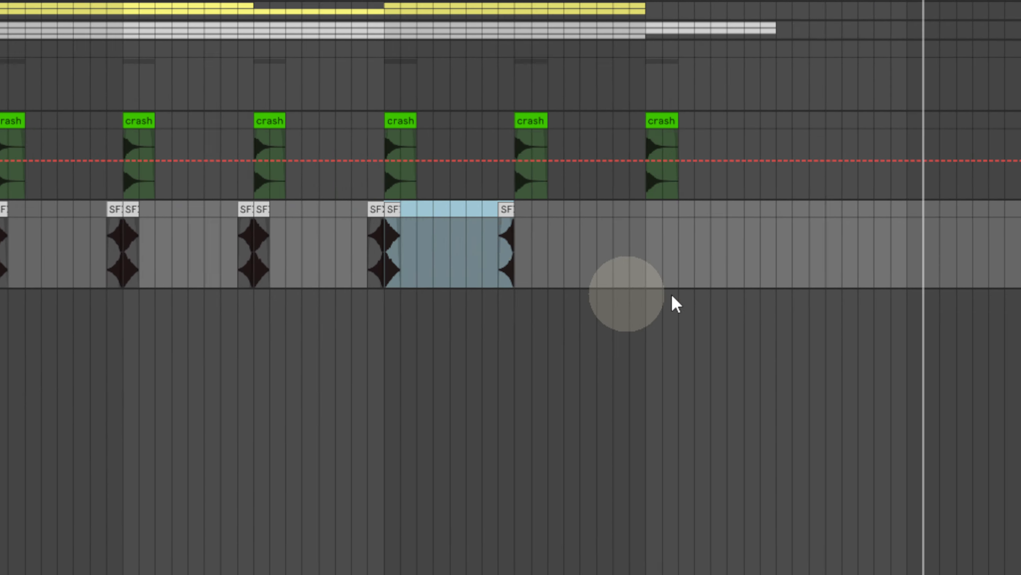
key(super+d)
key(super+d)
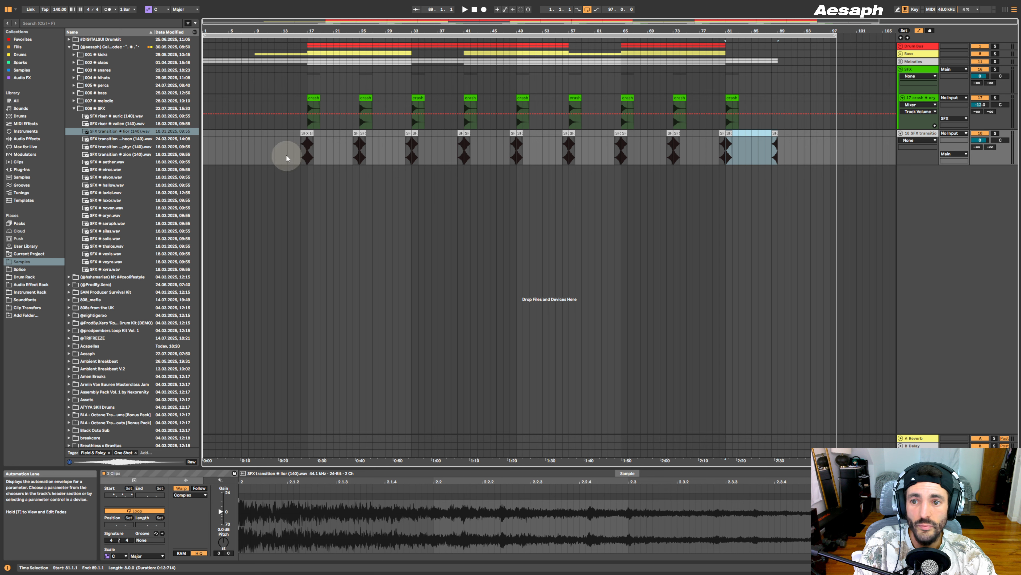
- Move the SFX transition track into the SFX group
click(294, 154)
drag(360, 31, 359, 15)
click(319, 162)
drag(917, 134, 915, 123)
- Add an EQ Eight with a low cut at 147 Hz on band 1 to the SFX group, followed by a Limiter
click(917, 70)
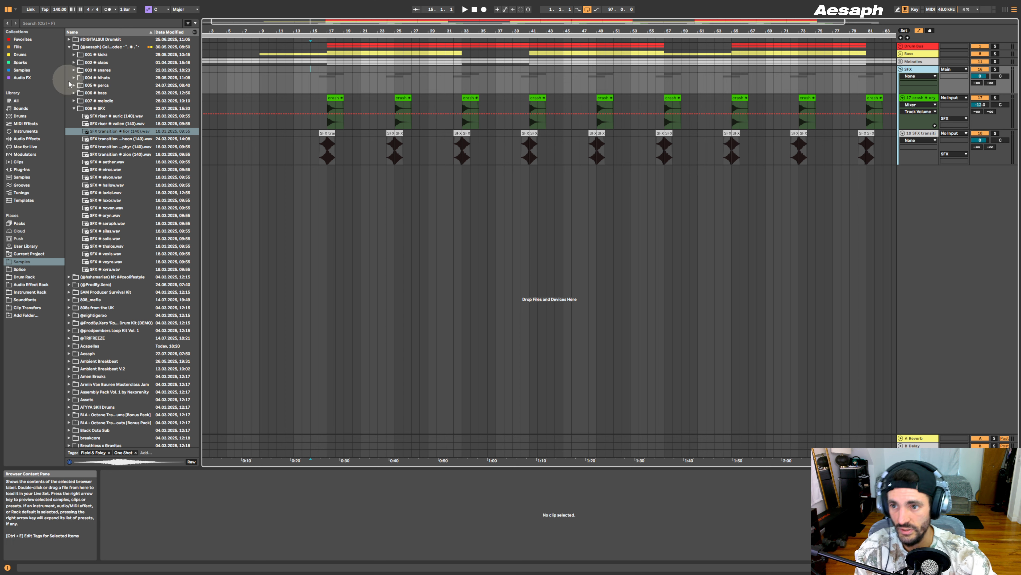
click(22, 78)
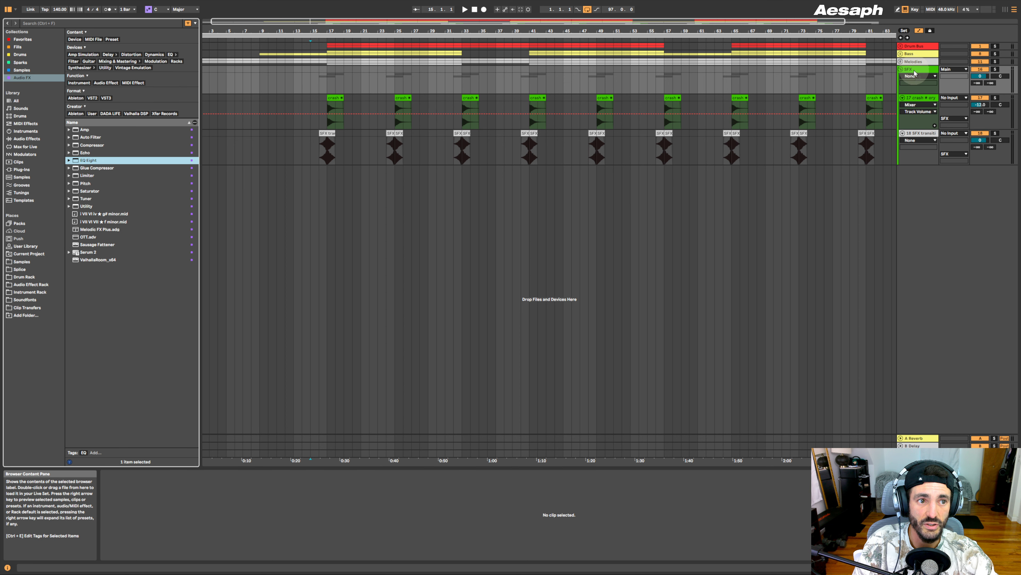
key(Return)
click(132, 549)
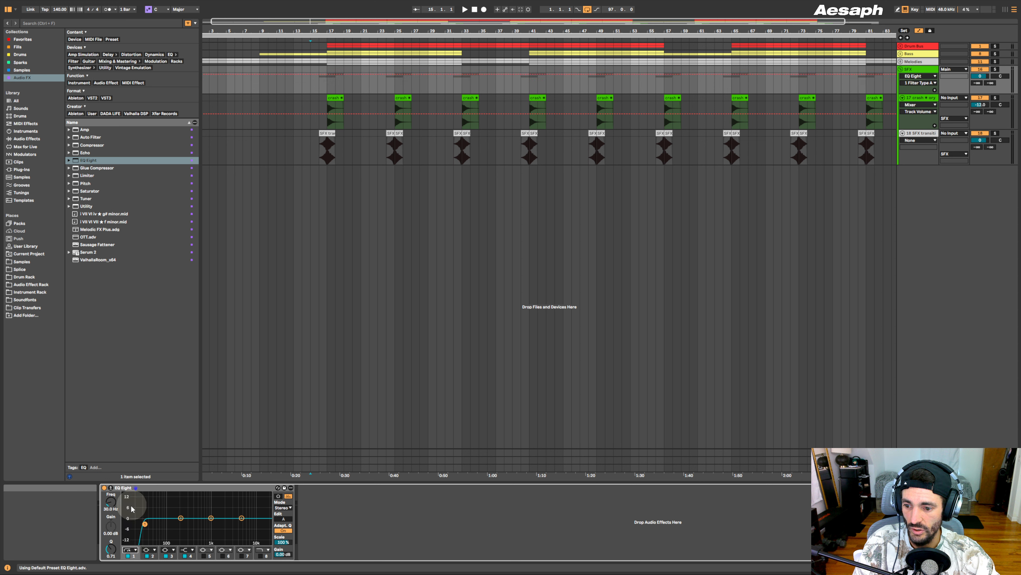
drag(111, 502, 111, 498)
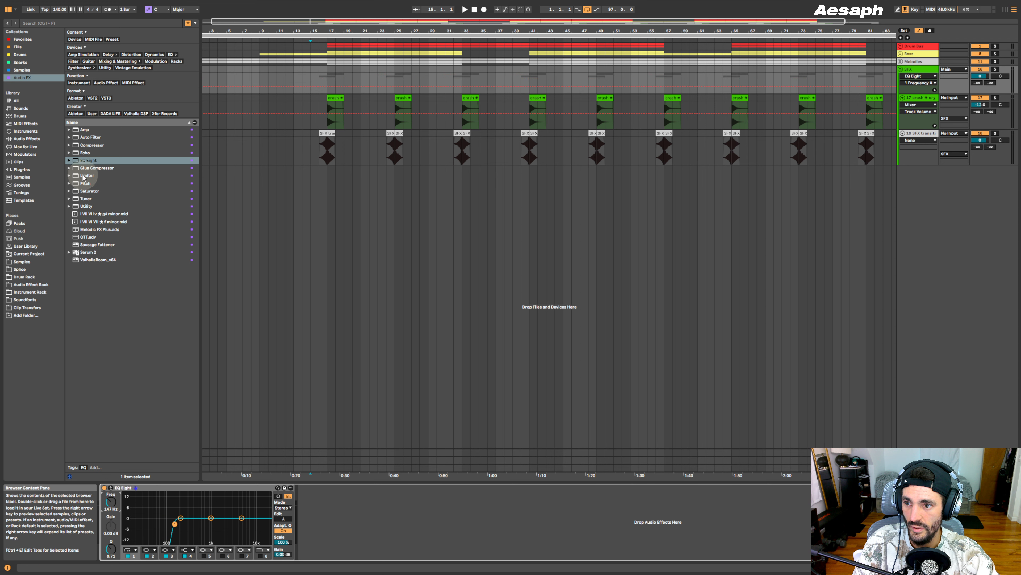
drag(84, 176, 354, 500)
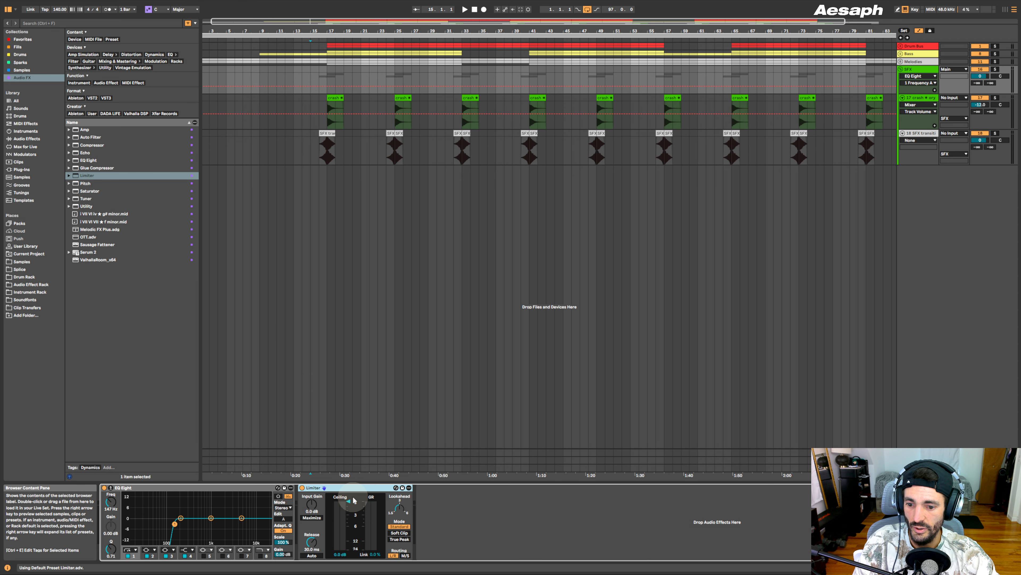
- Play from bar 15 and set the SFX transition track's volume to -12 dB
click(312, 152)
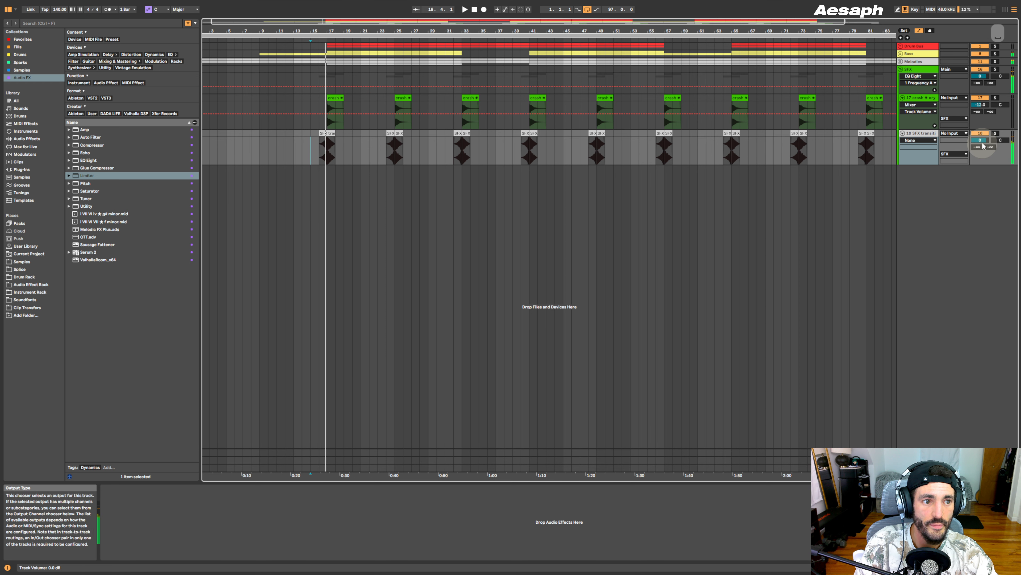
text(-12.)
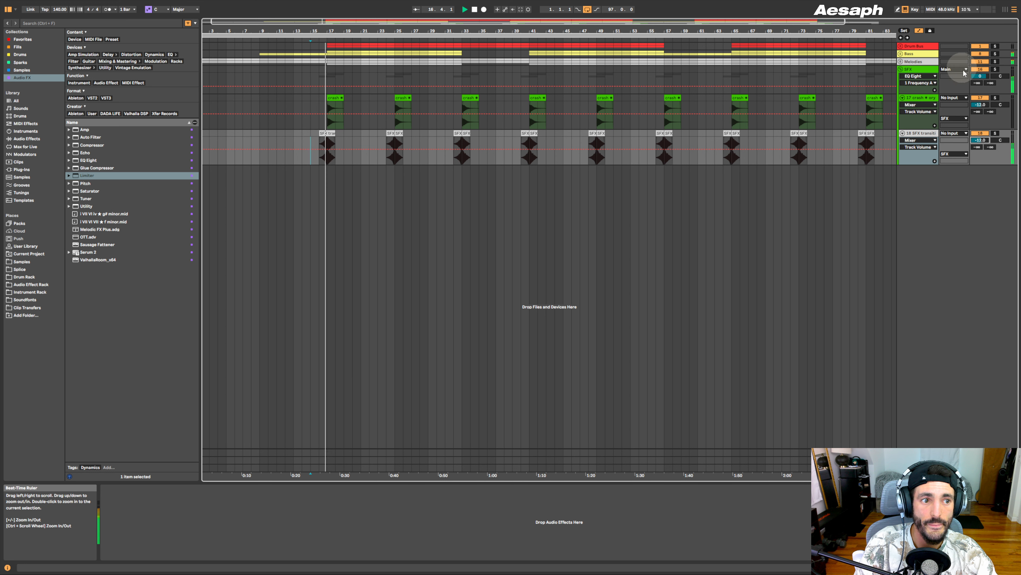
- Unfold the Melodies, Bass and Drum Bus groups and set the SFX transition track's volume to -14 dB
click(461, 251)
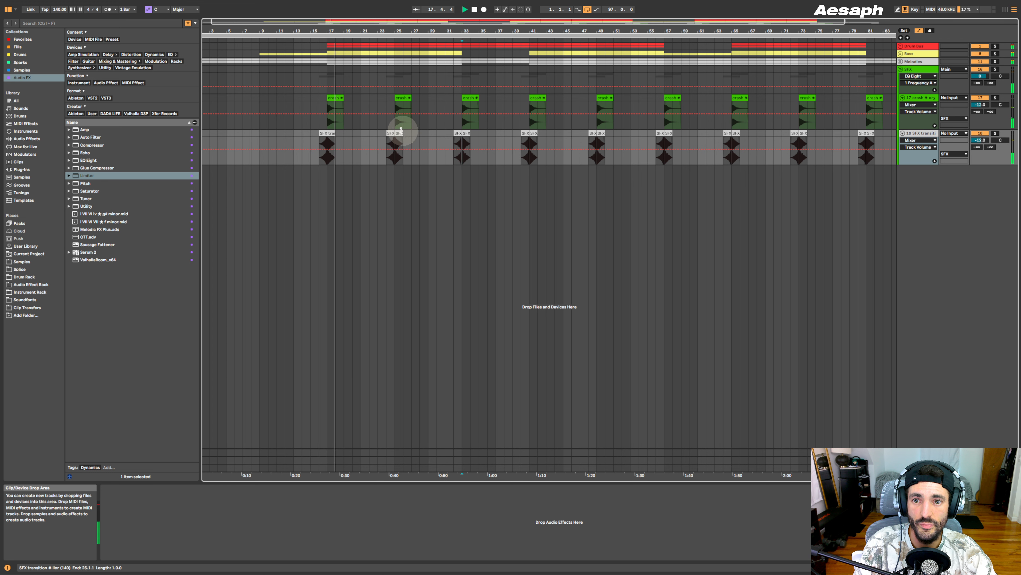
double_click(529, 30)
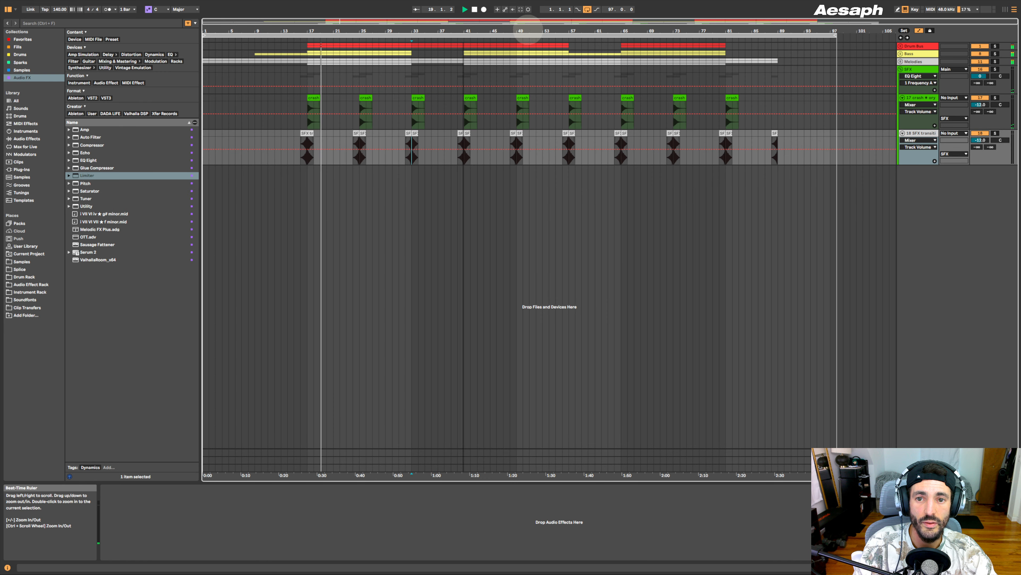
click(901, 62)
click(900, 54)
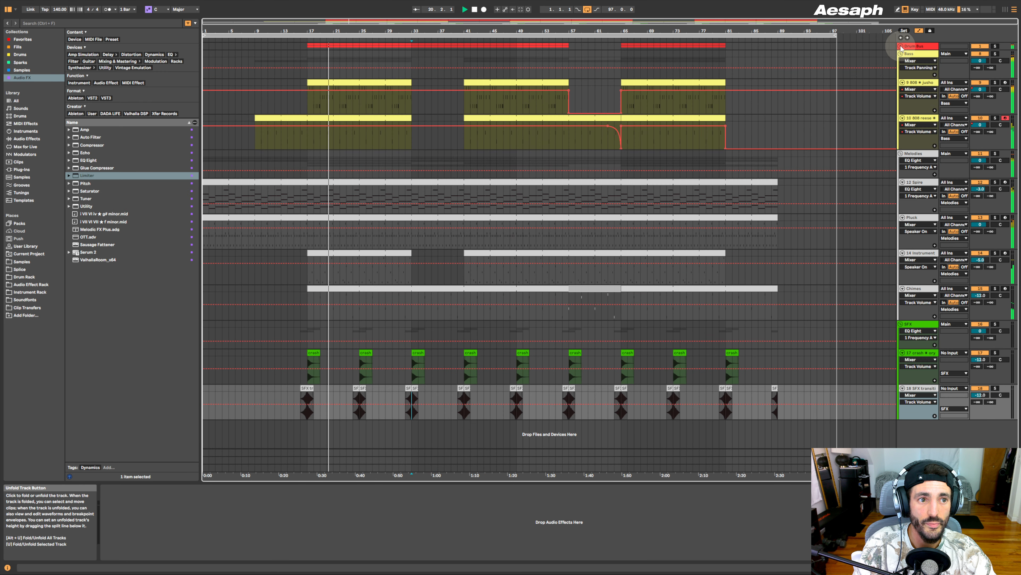
click(901, 47)
scroll(859, 198, down, 1)
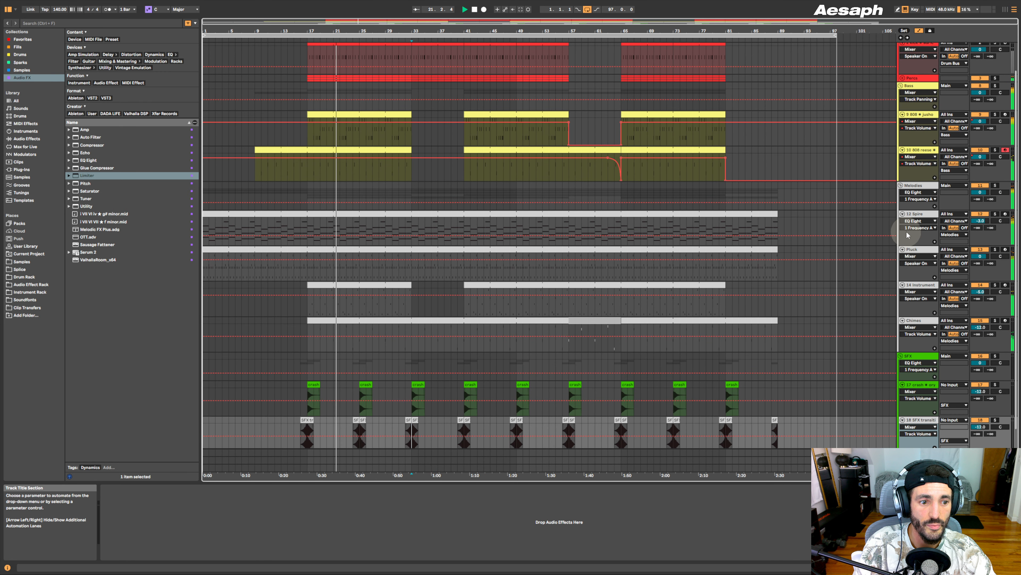
scroll(551, 257, up, 1)
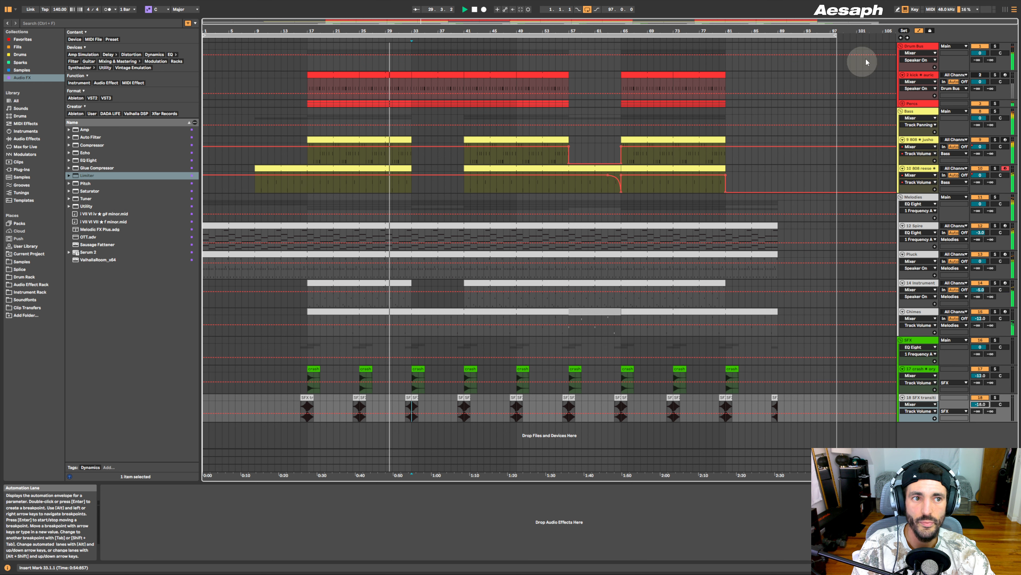
- Hide the automation lanes and extend the last SFX transition clip at bar 88 to end at bar 90
key(a)
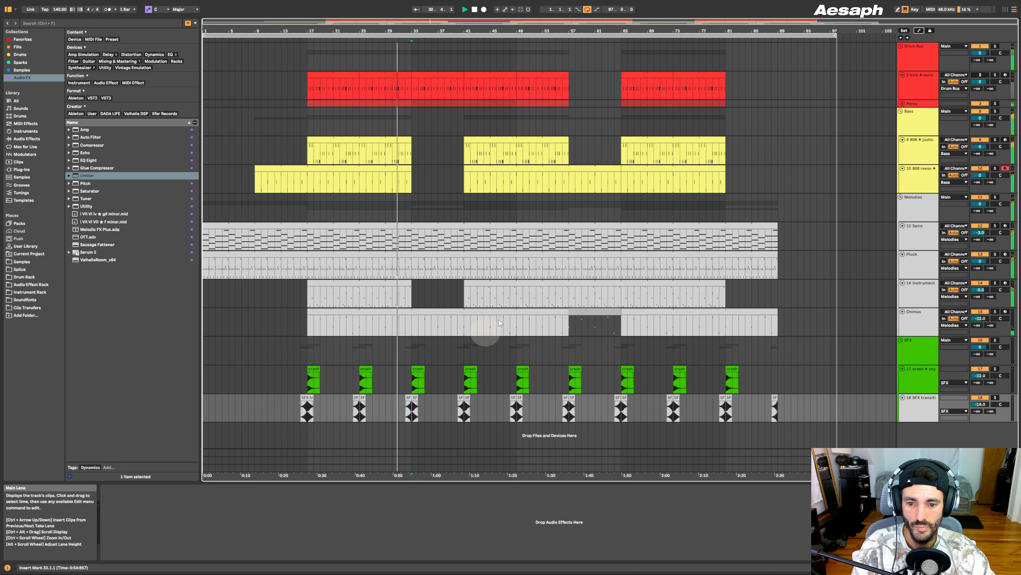
click(386, 350)
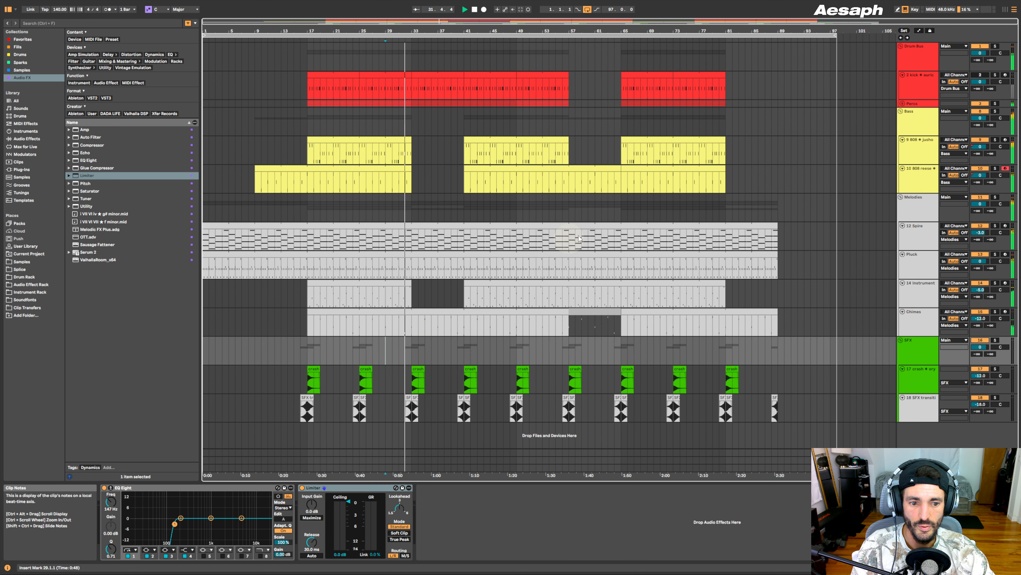
click(774, 399)
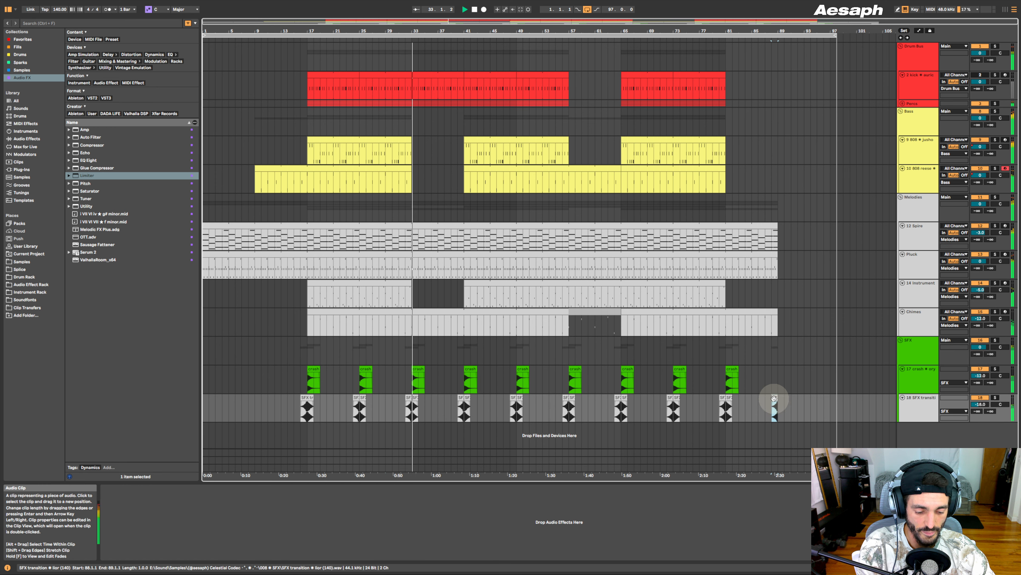
drag(777, 397, 784, 397)
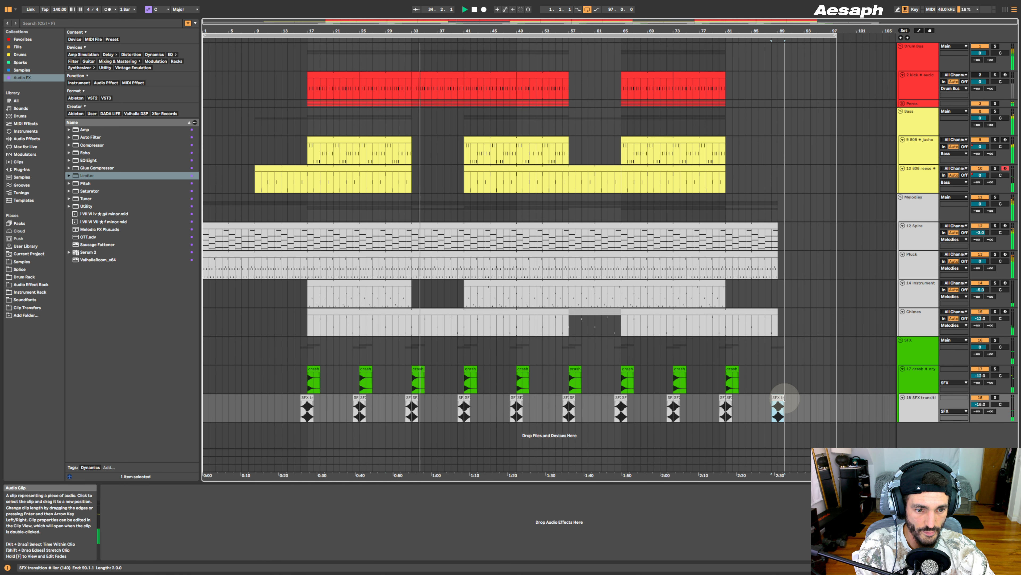
click(799, 407)
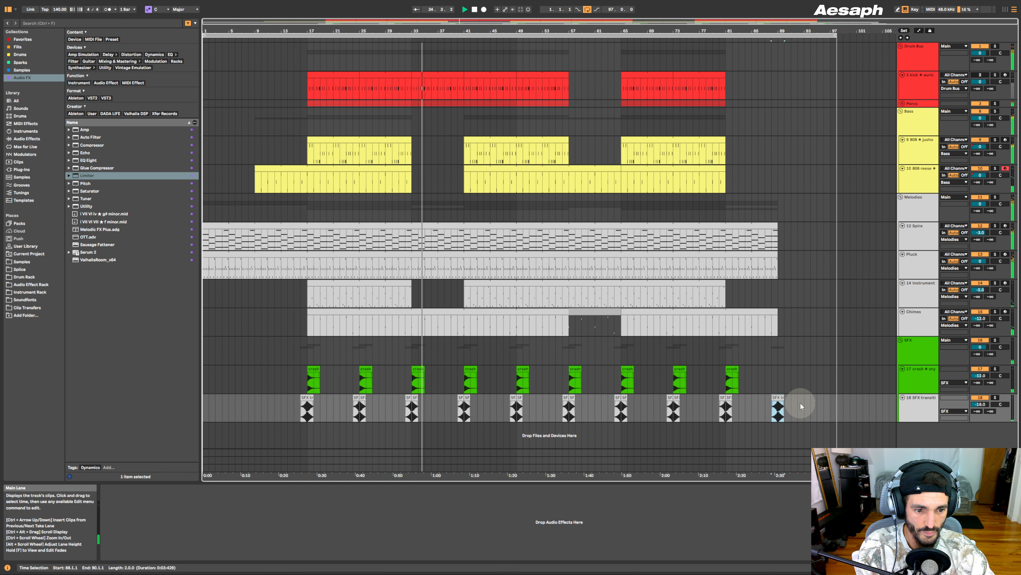
- Find the first SFX riser sample (auric, 140) in the sample kit's 008 SFX folder and place it on a new audio track at bar 39
click(32, 292)
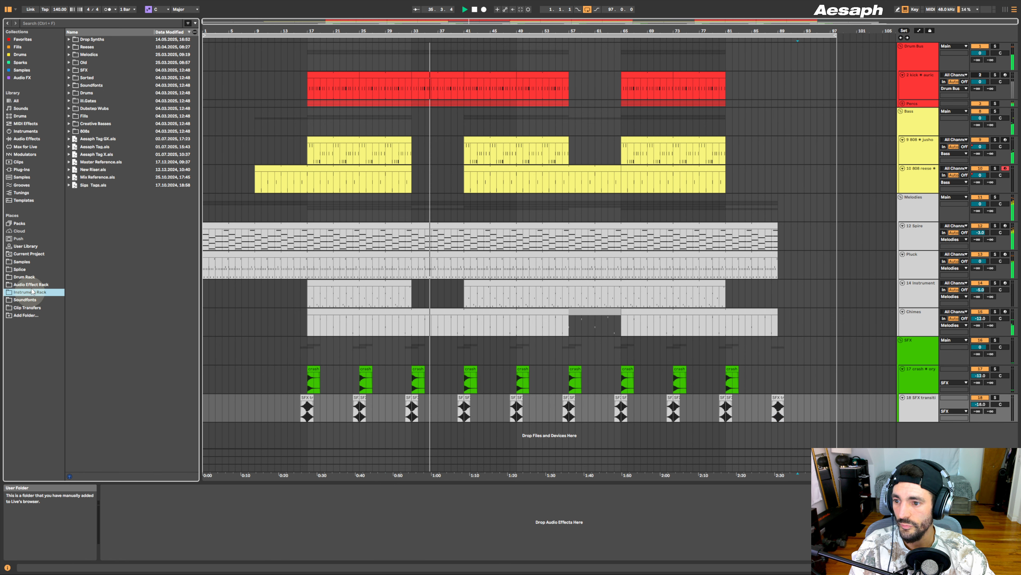
click(70, 57)
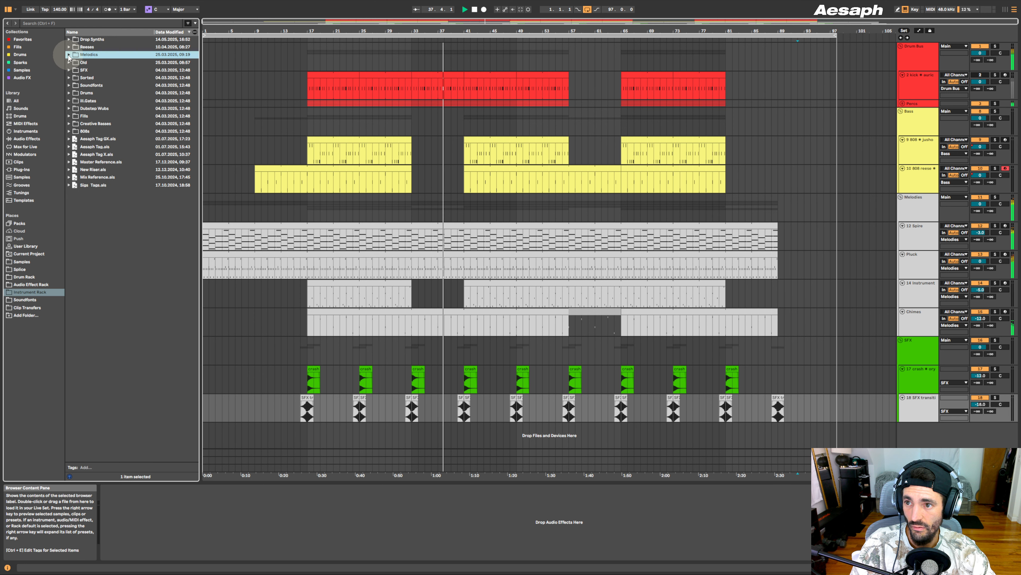
click(24, 261)
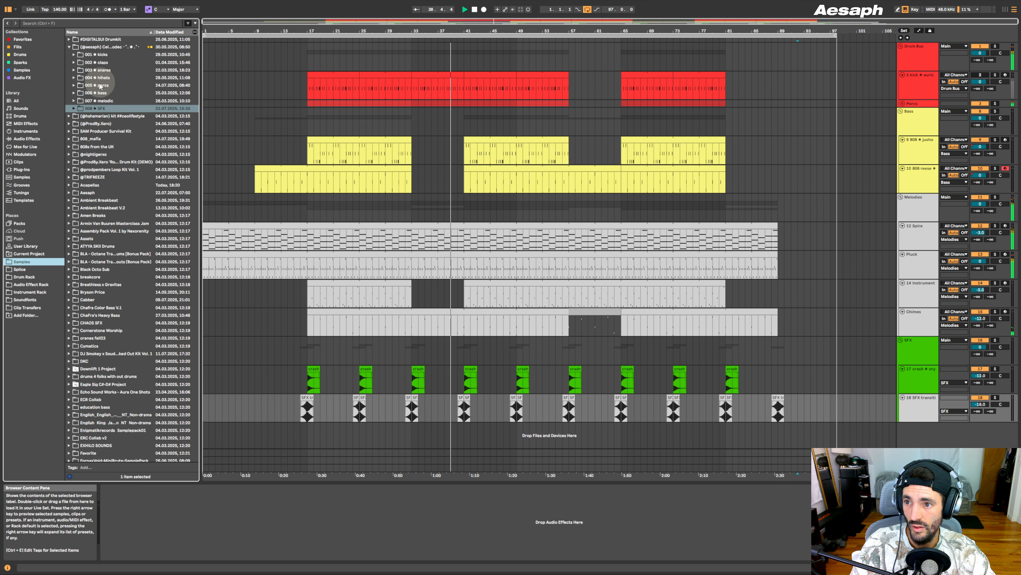
click(73, 108)
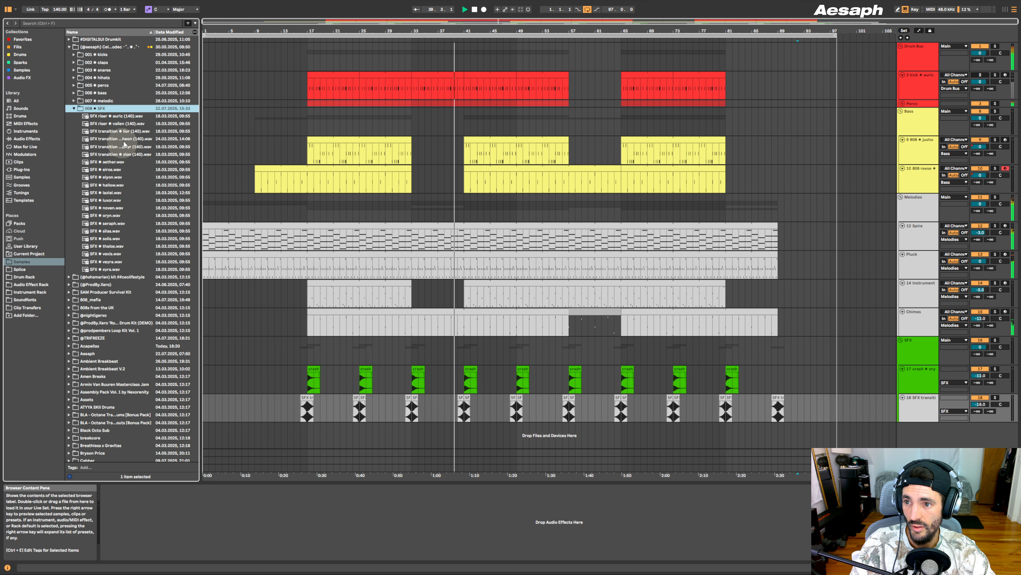
click(131, 116)
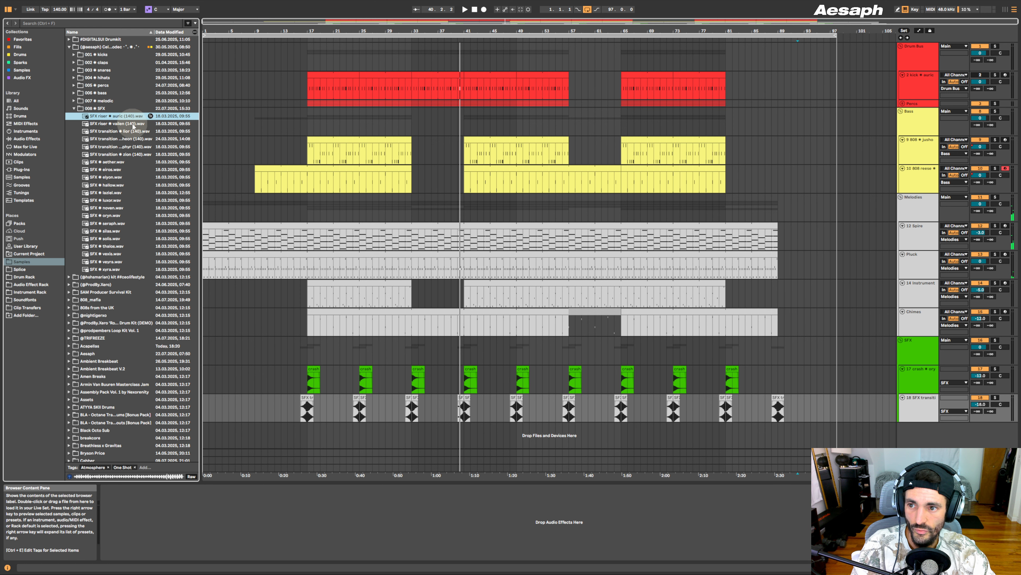
drag(126, 119, 450, 435)
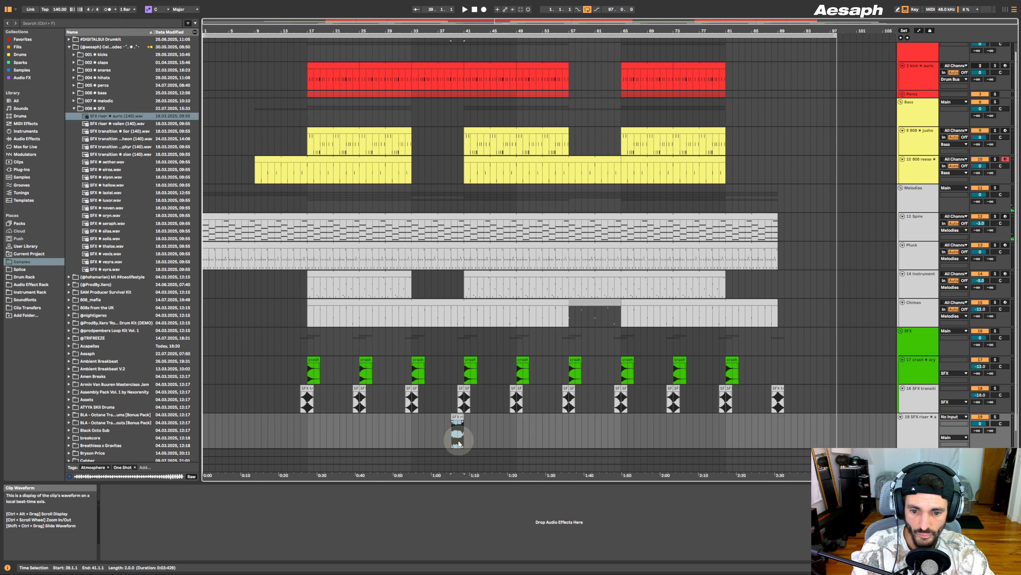
- Move the riser track into the SFX group, set its volume to -12 dB, and play the riser into bar 41
click(920, 417)
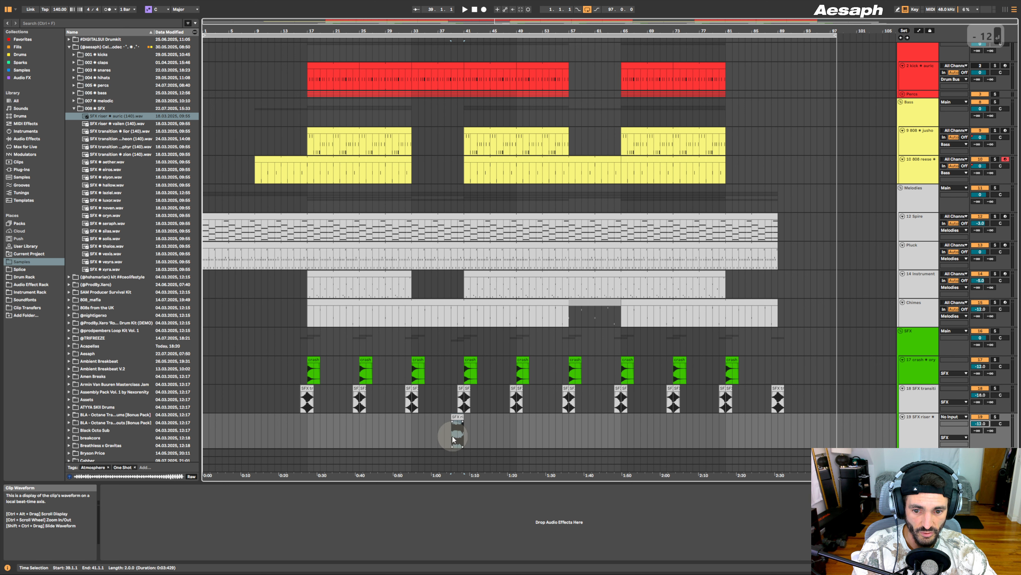
key(space)
drag(451, 32, 551, 109)
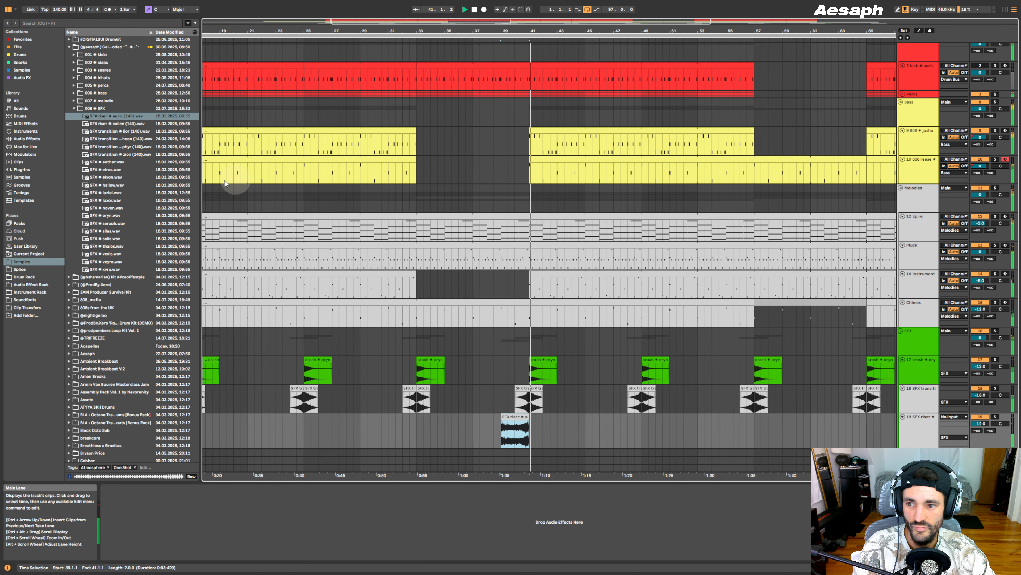
key(space)
- Place the second SFX riser sample from the 008 SFX folder on the riser track at bar 63 and play from there
click(121, 123)
drag(121, 123, 841, 420)
click(841, 420)
key(space)
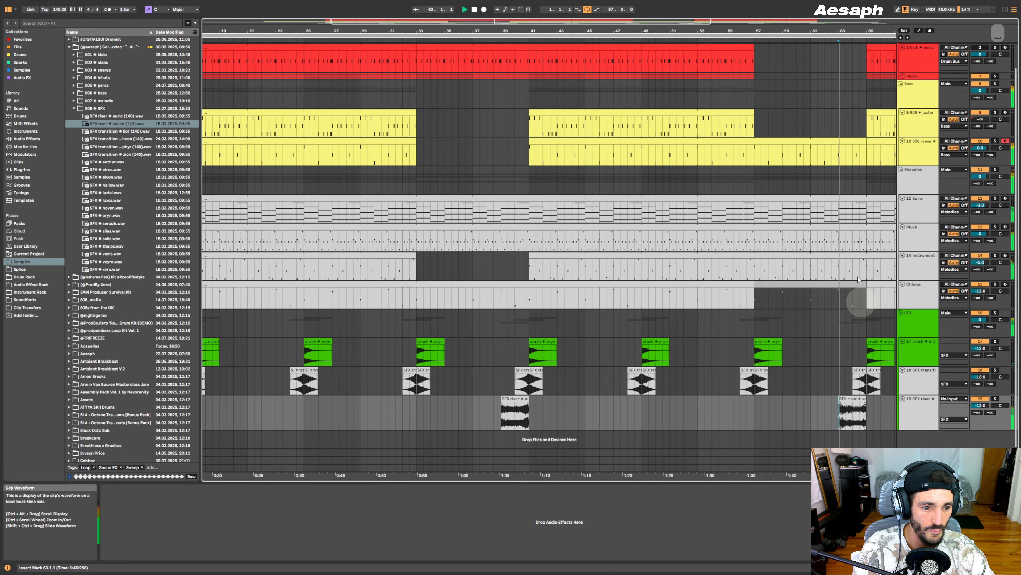
mouse_move(844, 31)
mouse_down()
mouse_move(837, 24)
mouse_move(848, 31)
mouse_up()
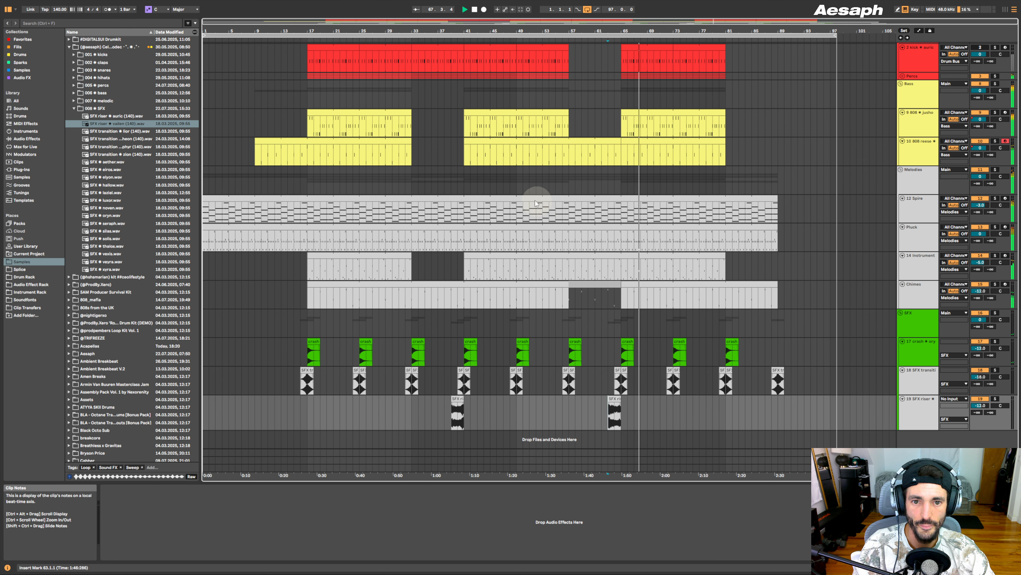
scroll(534, 203, up, 1)
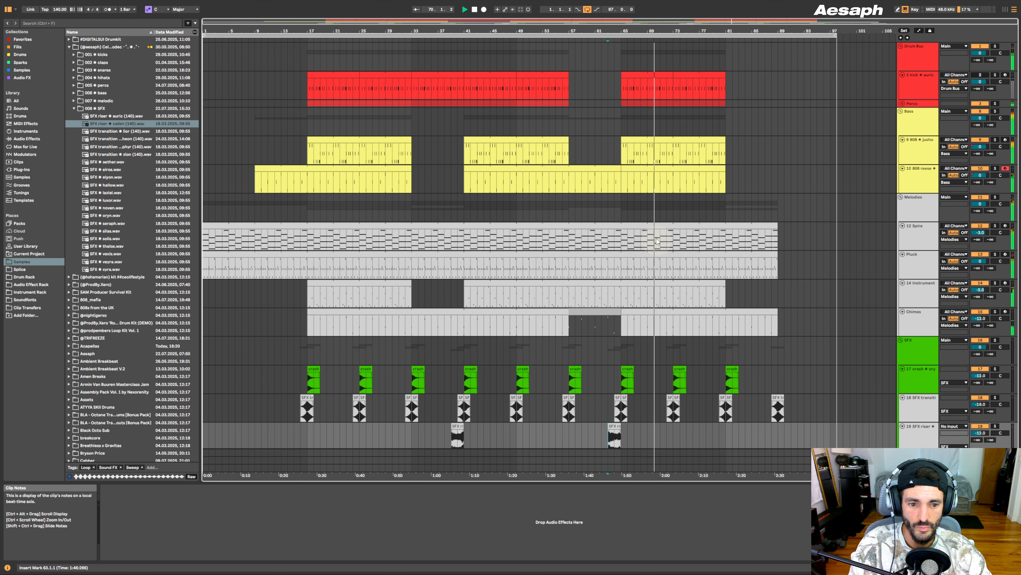
scroll(660, 251, down, 1)
scroll(518, 244, up, 1)
scroll(517, 244, up, 1)
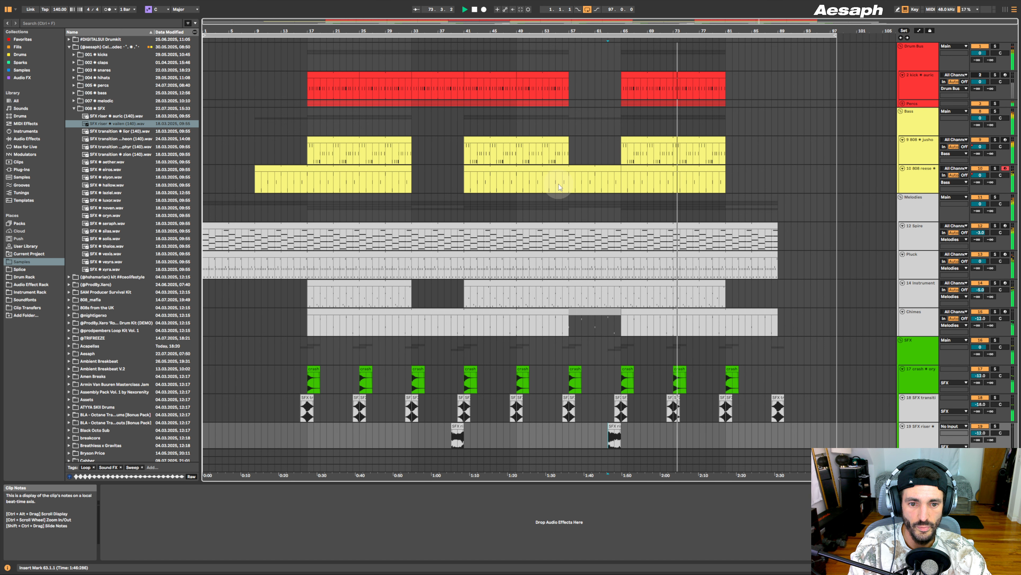
scroll(559, 184, down, 1)
scroll(586, 183, up, 1)
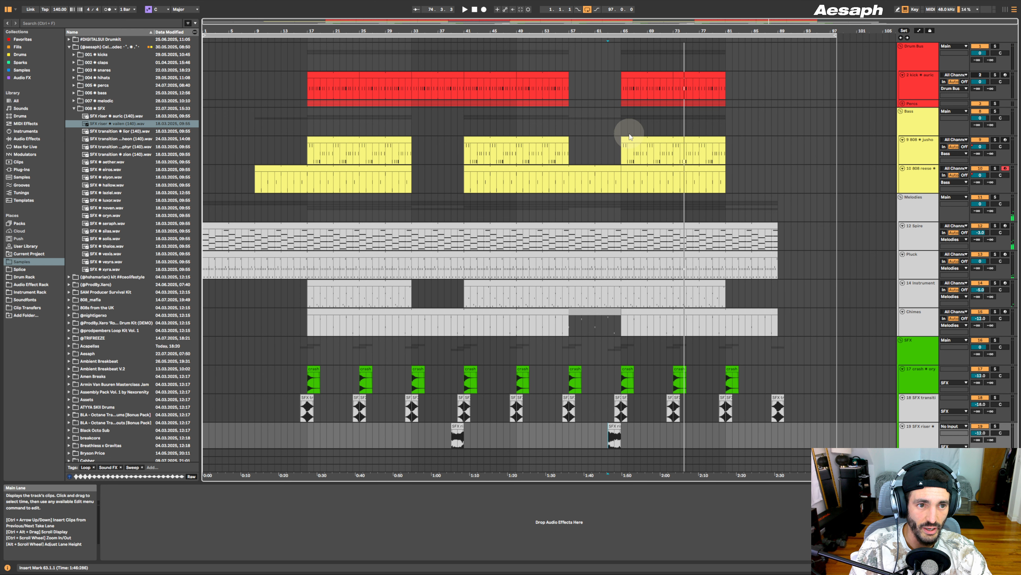
click(571, 182)
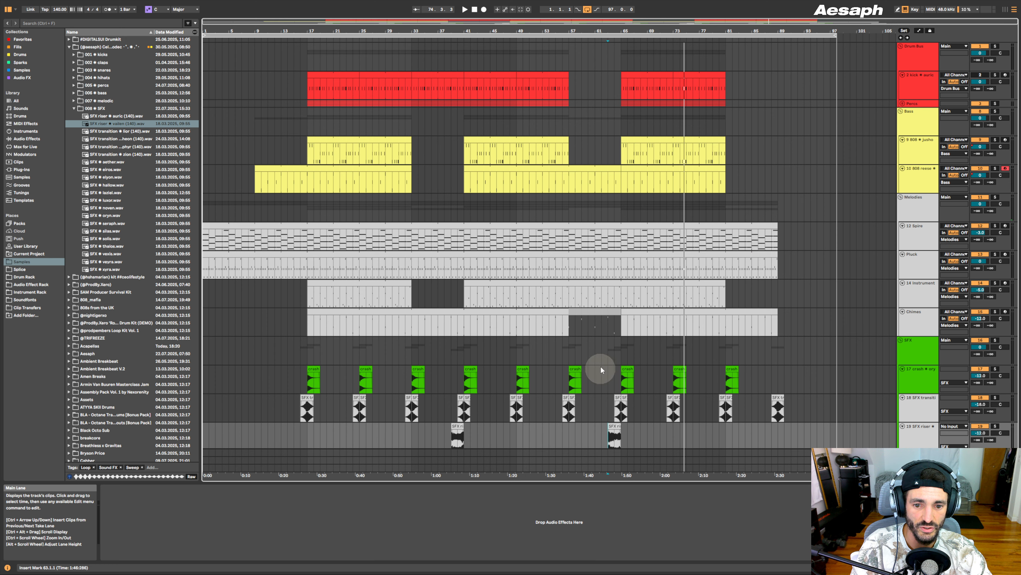
- Recolor the clips and headers of the SFX transition and SFX riser tracks green to match the SFX group
scroll(744, 430, down, 2)
drag(832, 439, 298, 383)
right_click(308, 384)
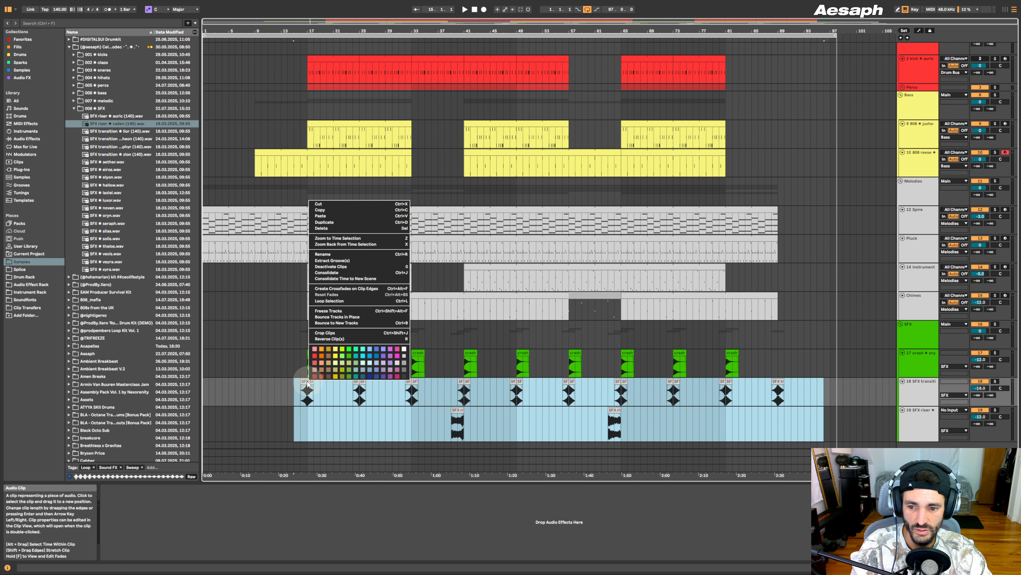
click(349, 361)
right_click(920, 406)
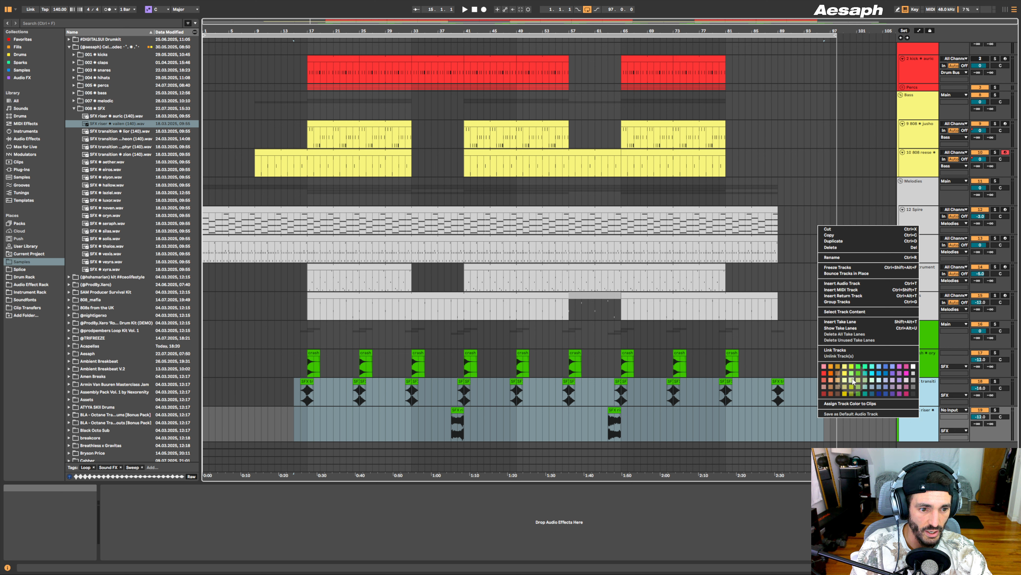
click(859, 374)
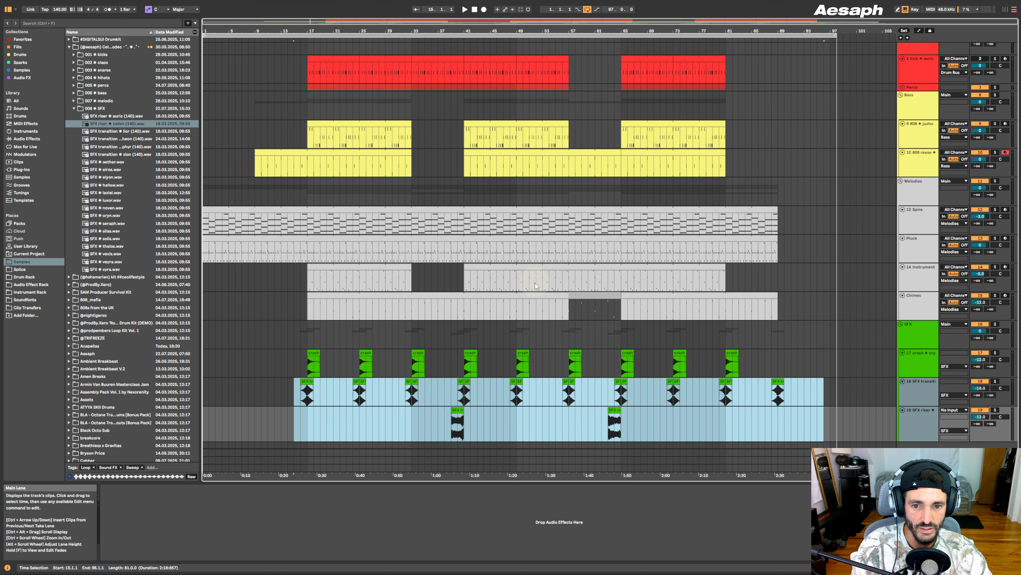
click(536, 330)
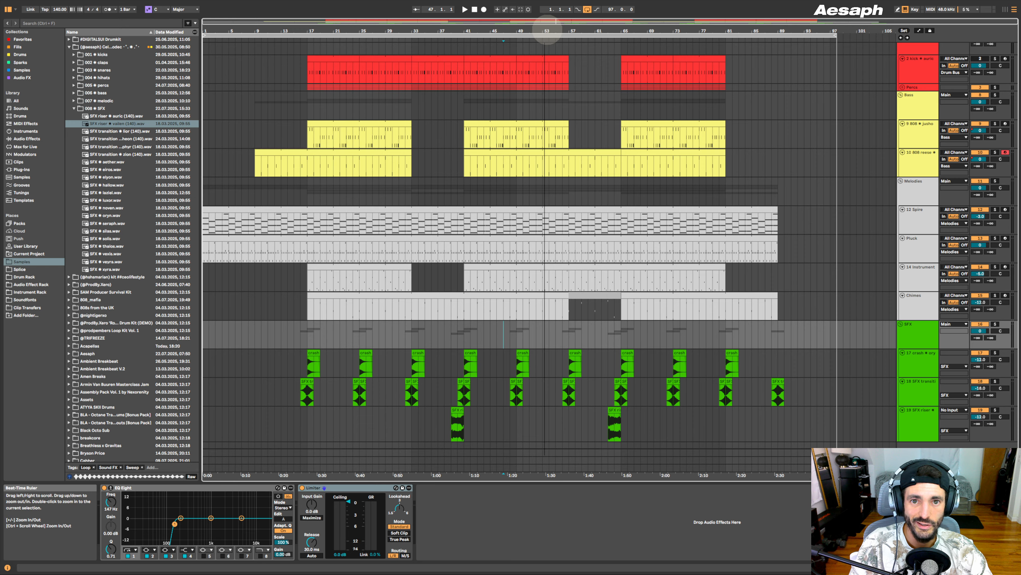
drag(547, 29, 545, 29)
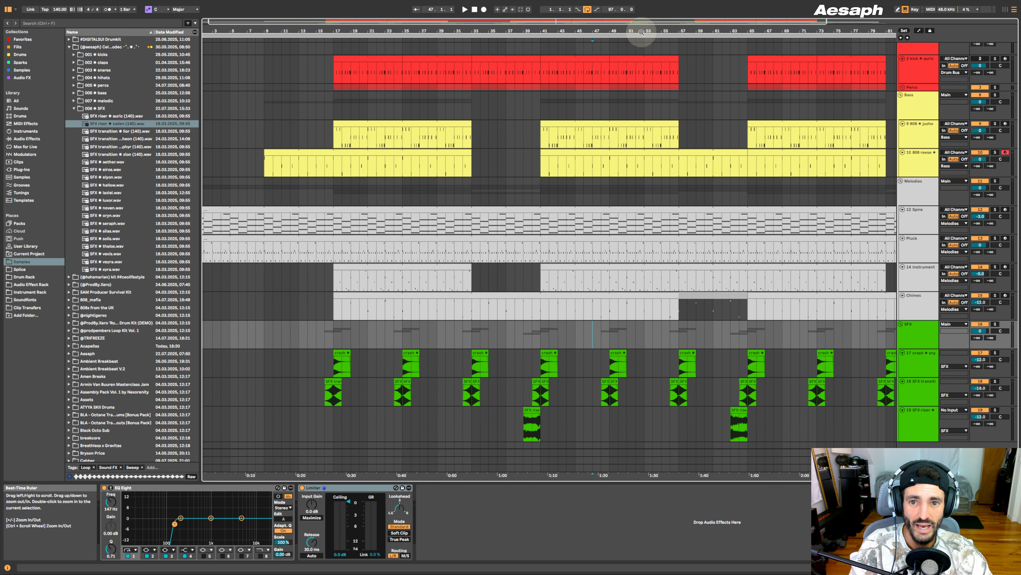
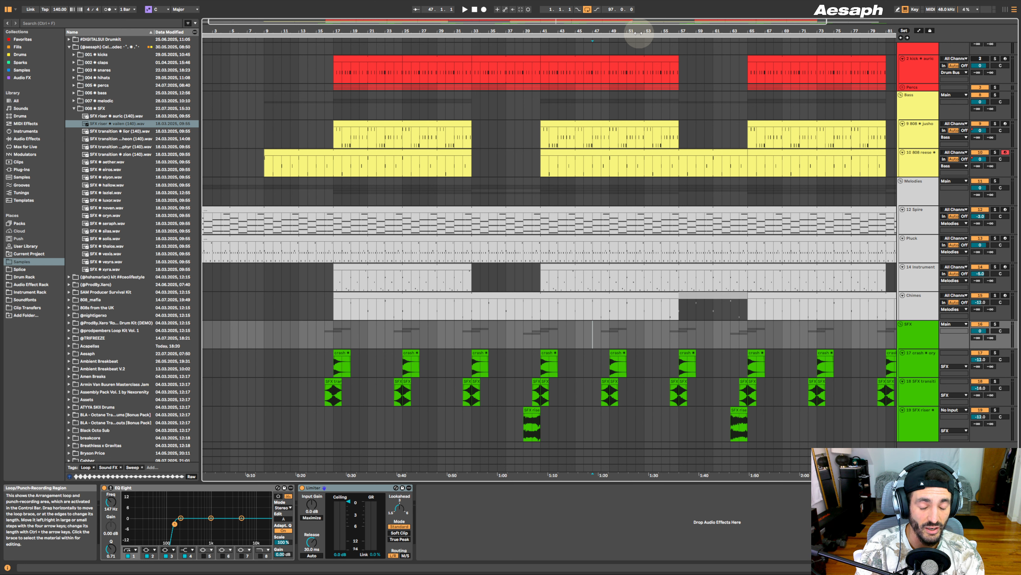
drag(633, 31, 540, 40)
click(427, 111)
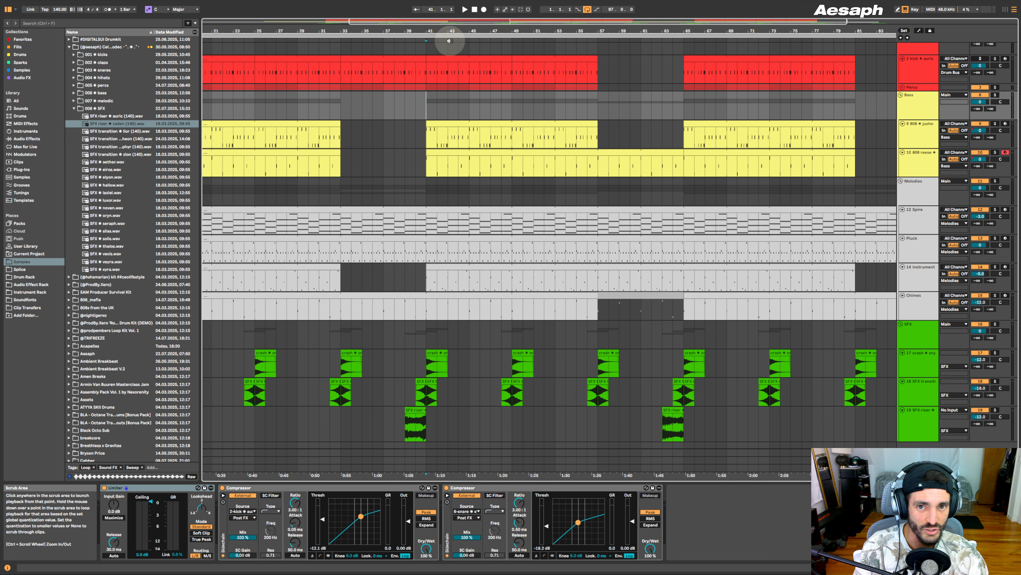
drag(417, 31, 538, 33)
drag(690, 32, 508, 29)
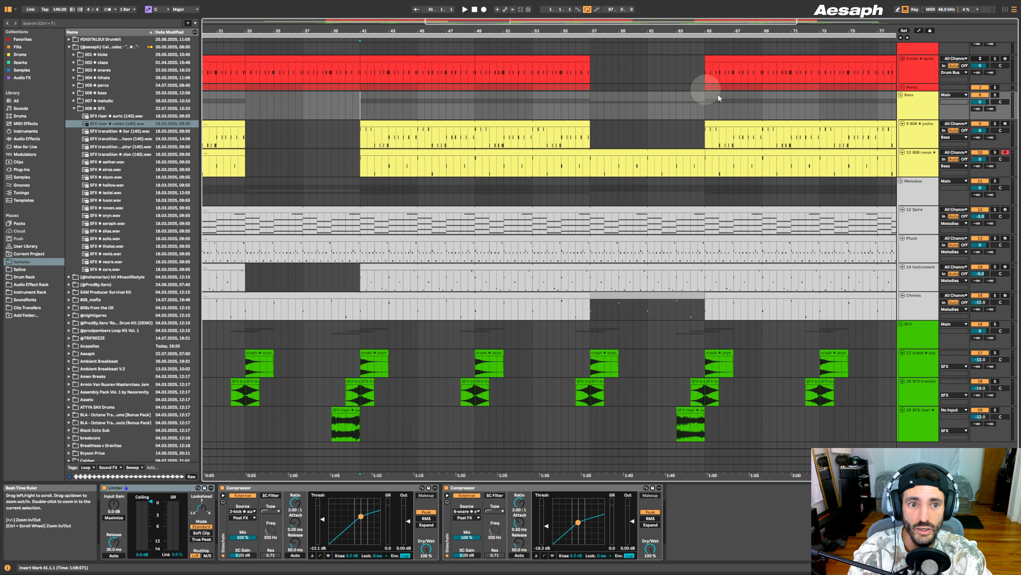
drag(364, 32, 461, 33)
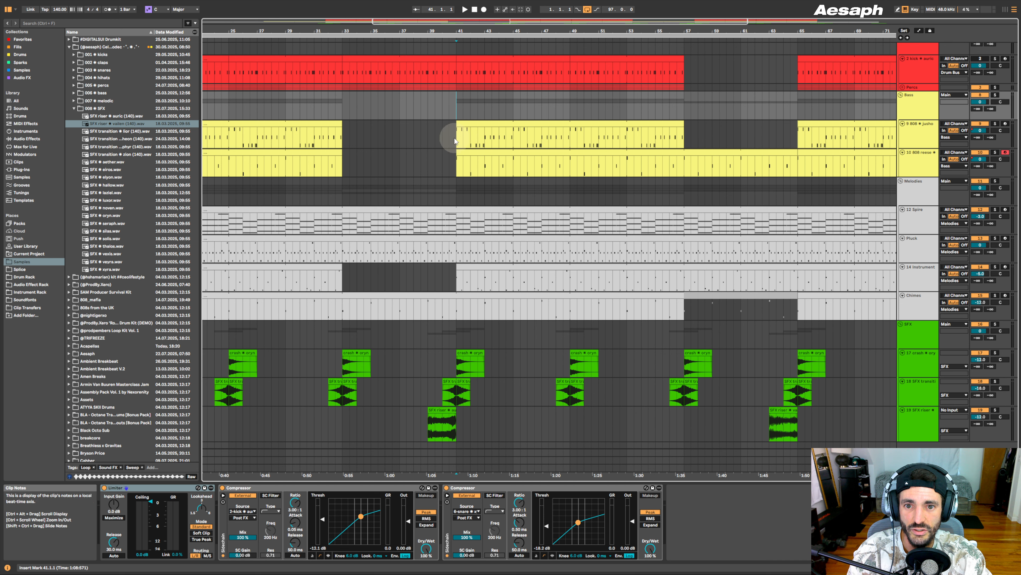
drag(546, 31, 441, 23)
- Play the arrangement from bar 63 to check the second riser's transition into bar 65
click(582, 390)
key(space)
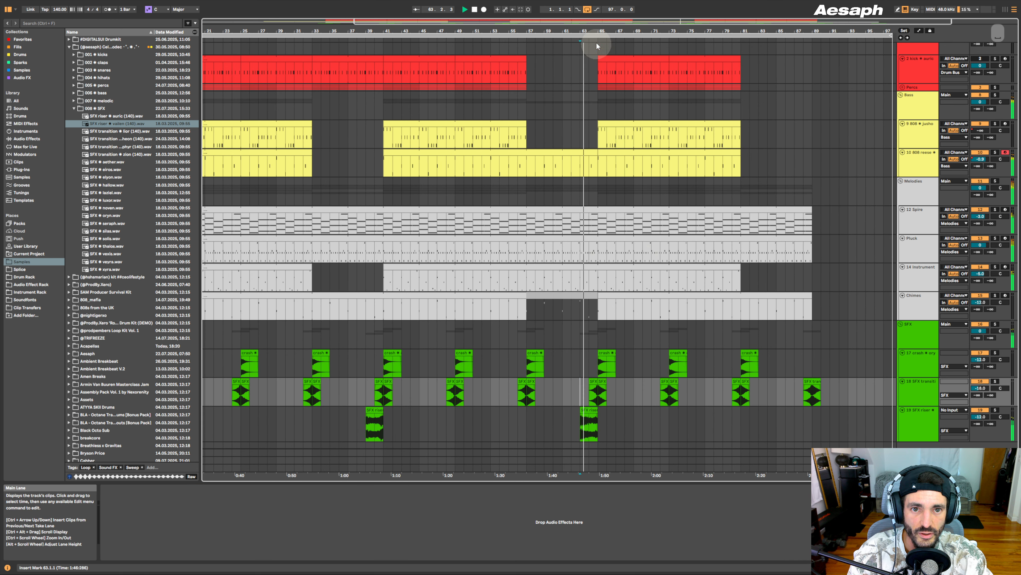
drag(591, 32, 601, 27)
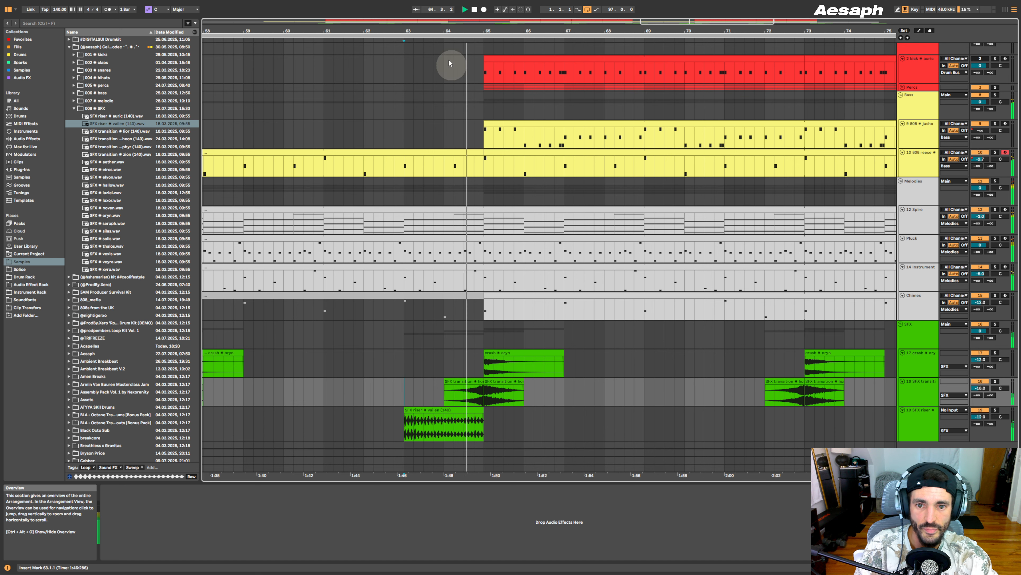
- Unfold the Percs group and trim the start of the kick clip at bar 65 to bar 67
key(space)
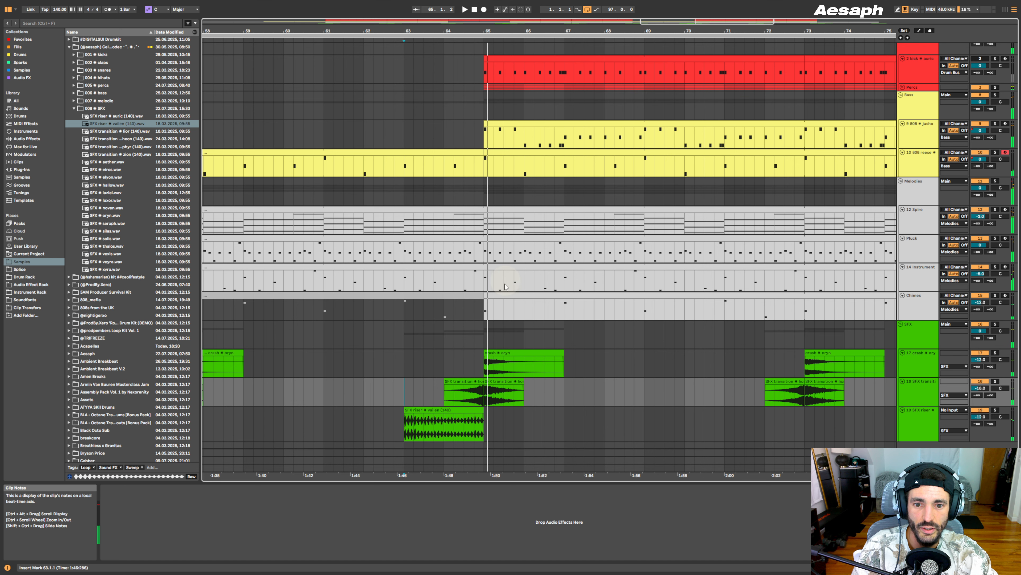
click(484, 308)
drag(519, 34, 455, 29)
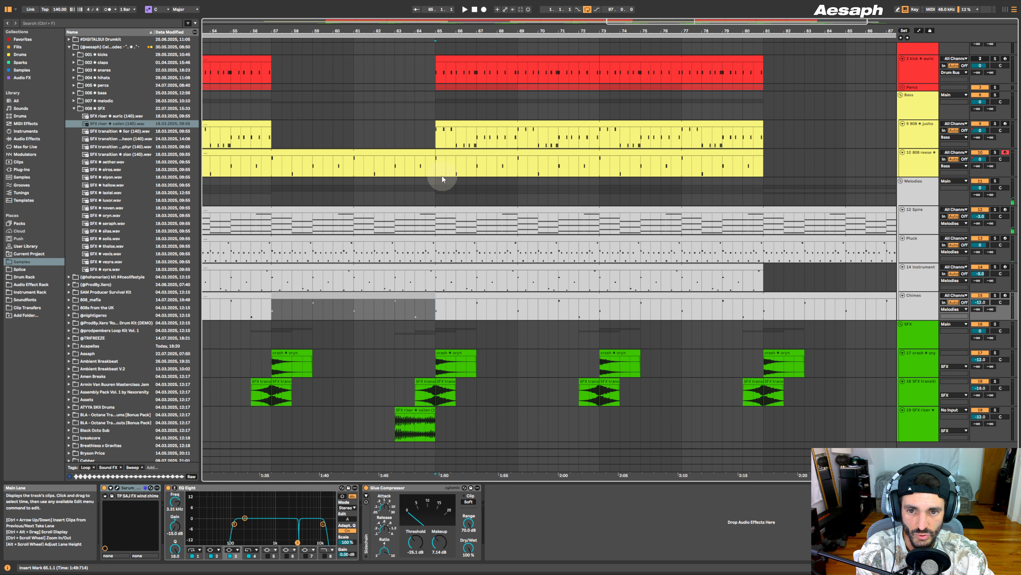
click(441, 120)
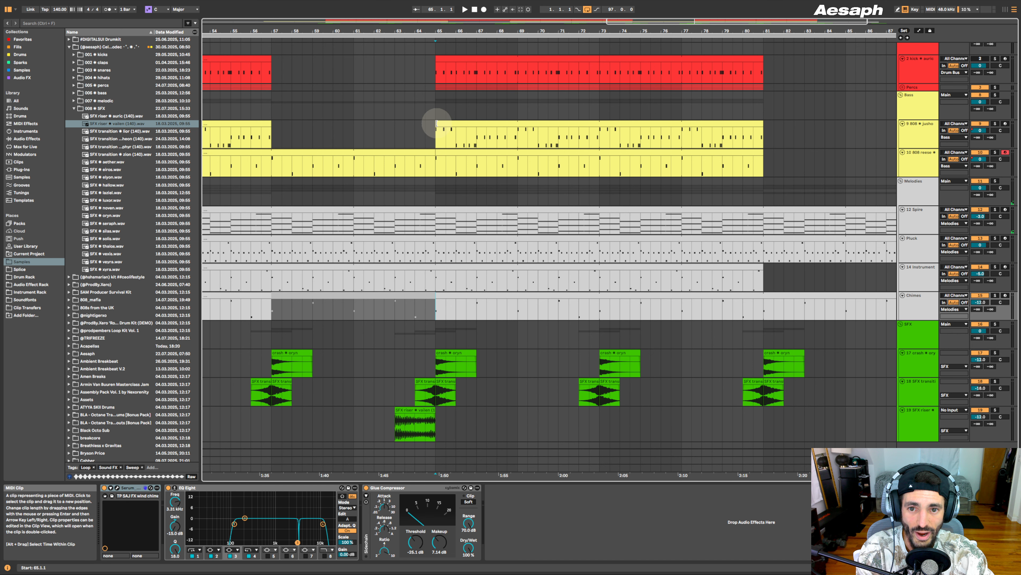
click(902, 87)
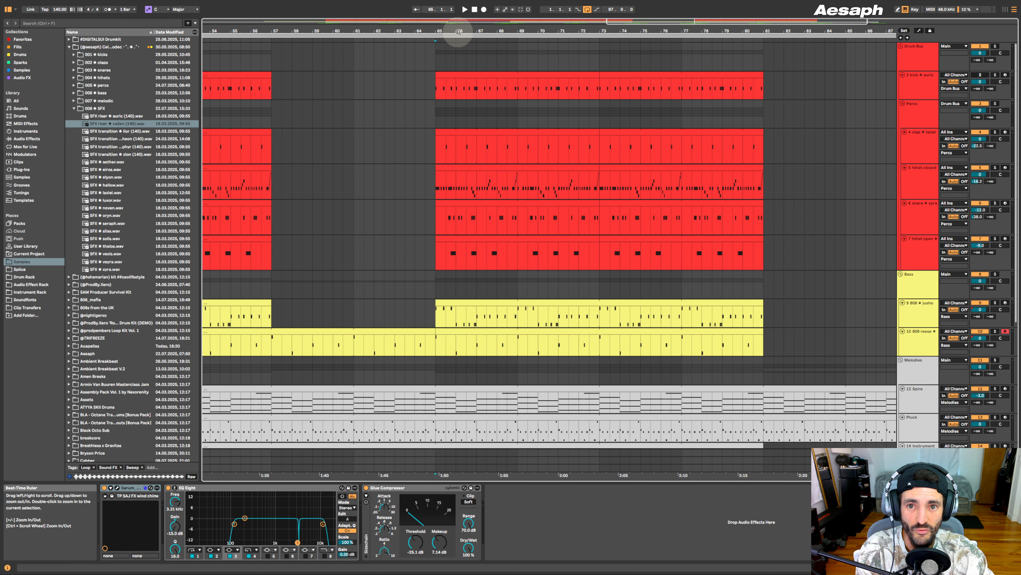
drag(437, 76, 477, 75)
- Trim the 808 clip's start to bar 67 and clear the 808 reese part between bars 65 and 67
scroll(470, 257, down, 2)
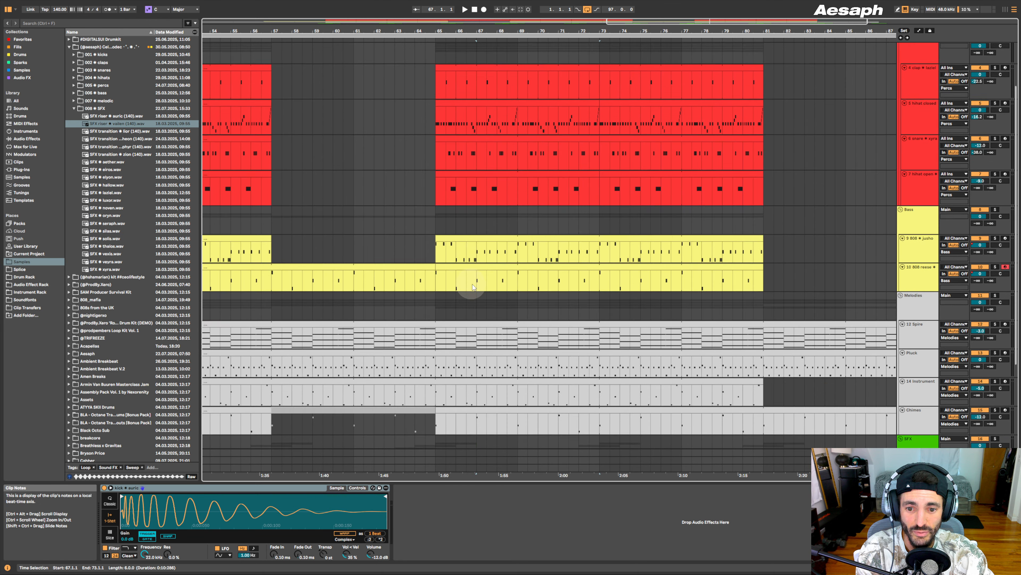
scroll(473, 287, down, 1)
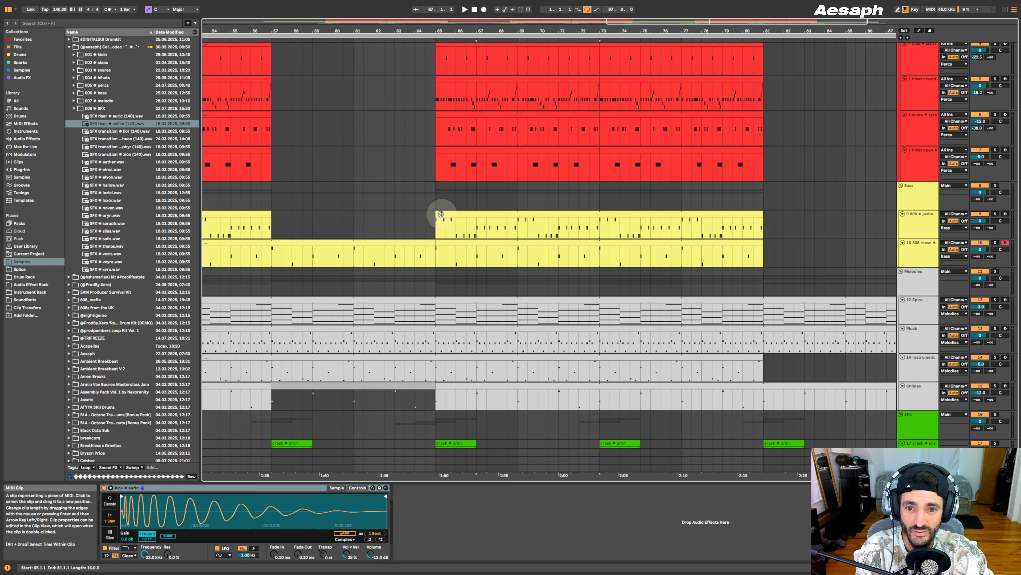
drag(437, 214, 478, 218)
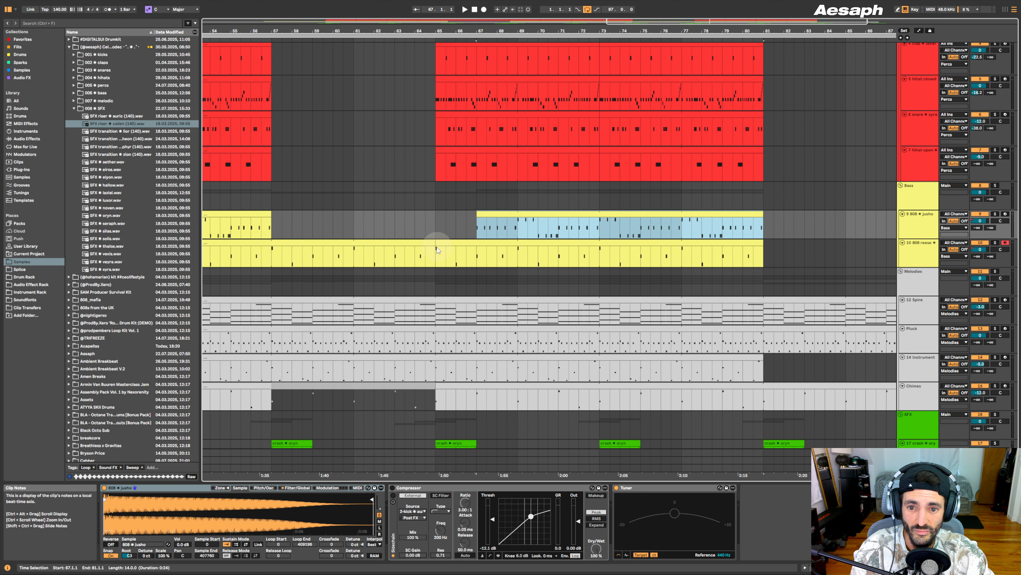
click(436, 229)
key(space)
key(space)
drag(437, 243, 473, 246)
- Play the arrangement from bar 61 to check the gap in kick and bass between bars 65 and 67
click(432, 228)
click(403, 226)
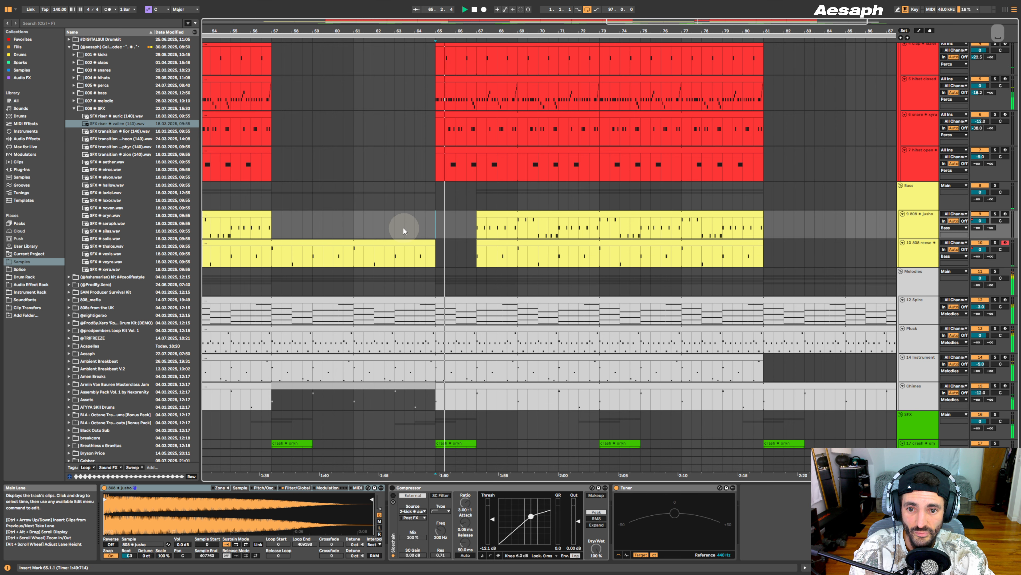
click(363, 221)
key(space)
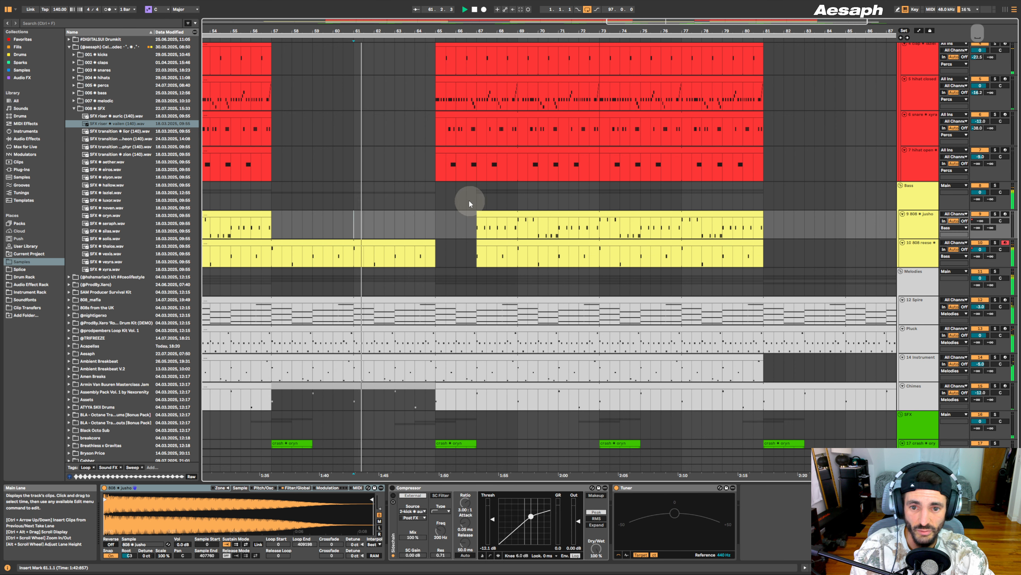
scroll(469, 203, up, 3)
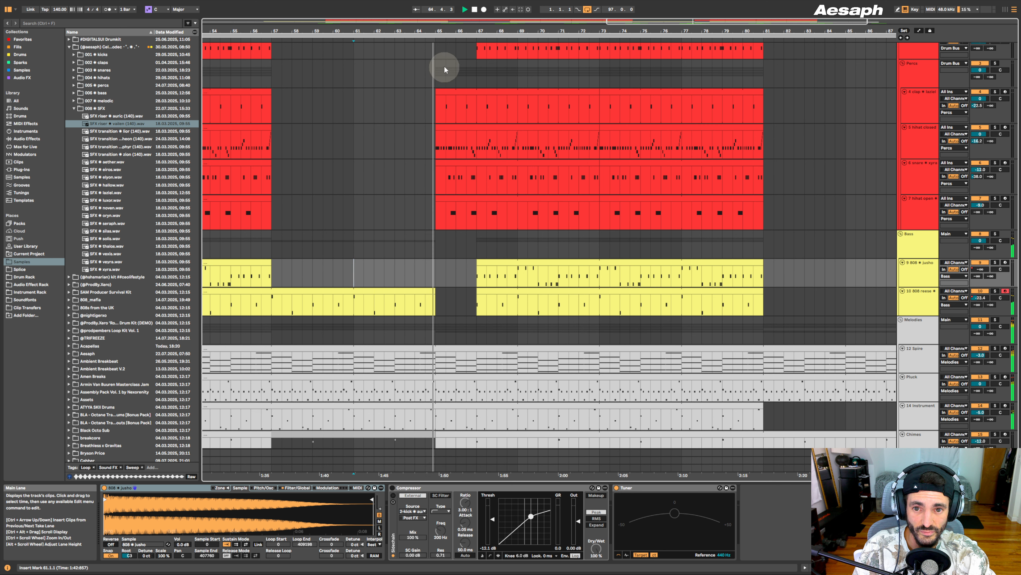
scroll(442, 167, down, 4)
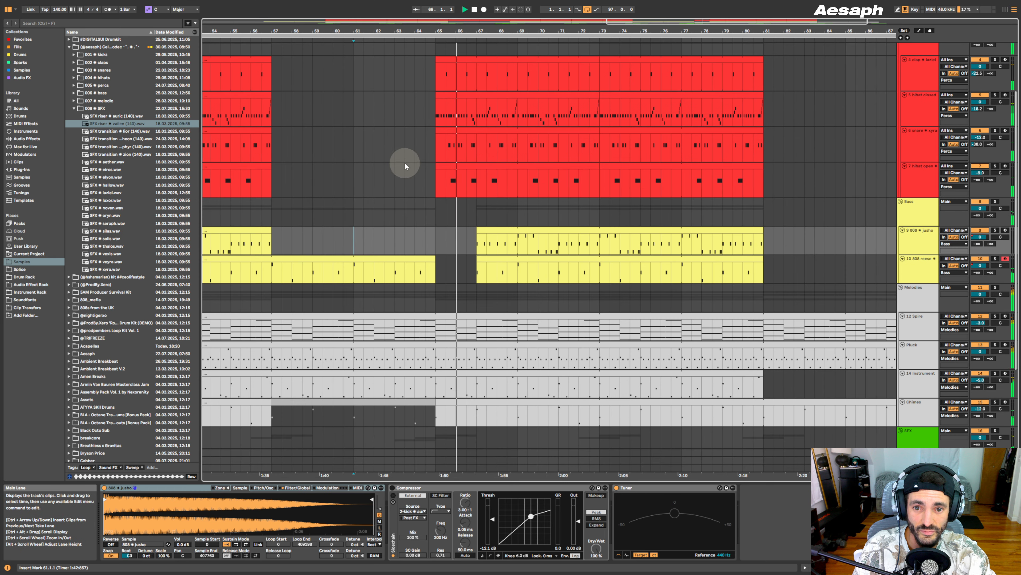
scroll(429, 133, up, 4)
scroll(435, 121, down, 1)
scroll(442, 129, up, 4)
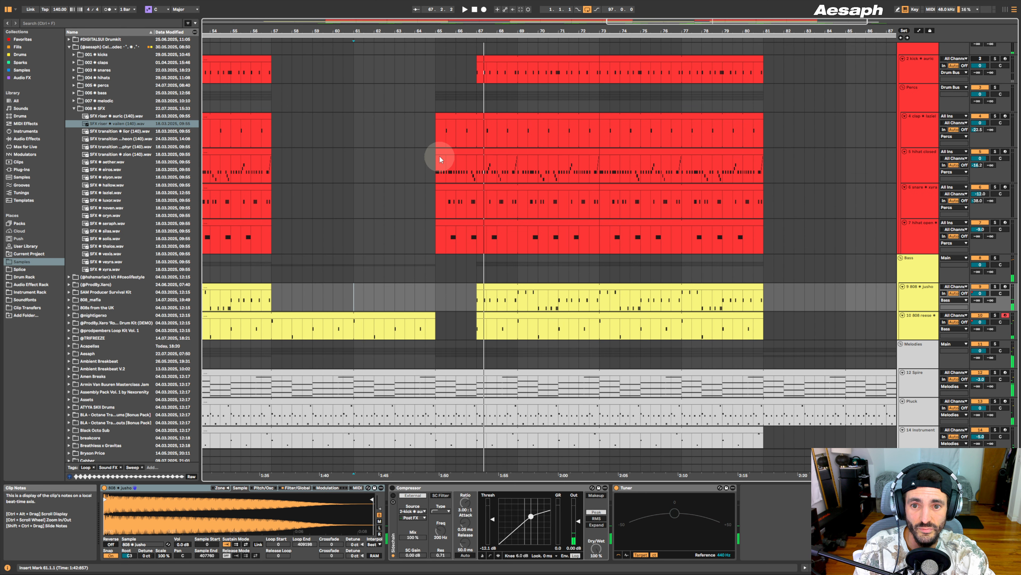
- Trim the closed hi-hat clip's start to bar 66 and the snare, open hi-hat and clap clips' starts to bar 67
click(457, 153)
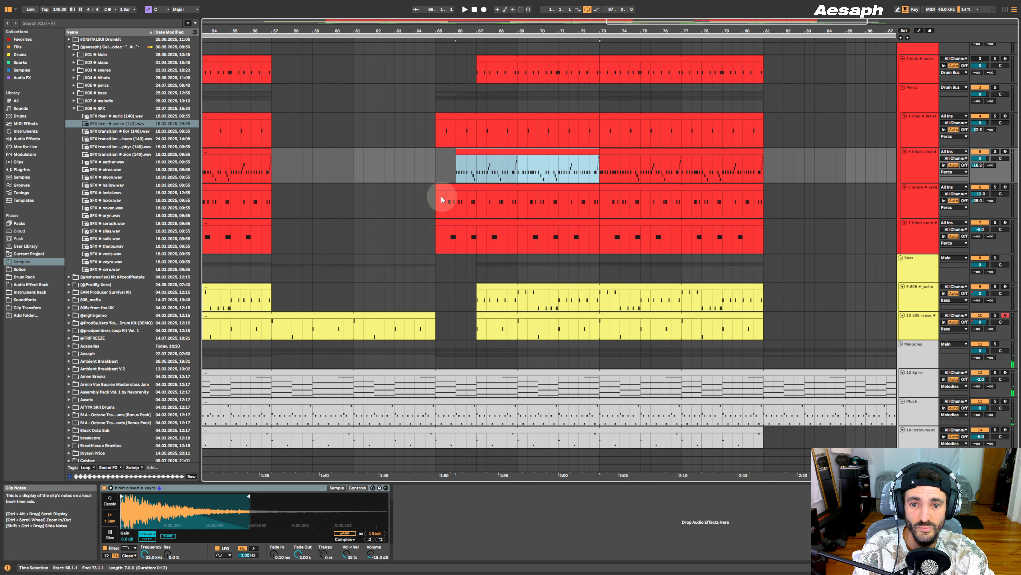
drag(436, 191, 474, 192)
drag(442, 234, 477, 217)
drag(437, 116, 477, 118)
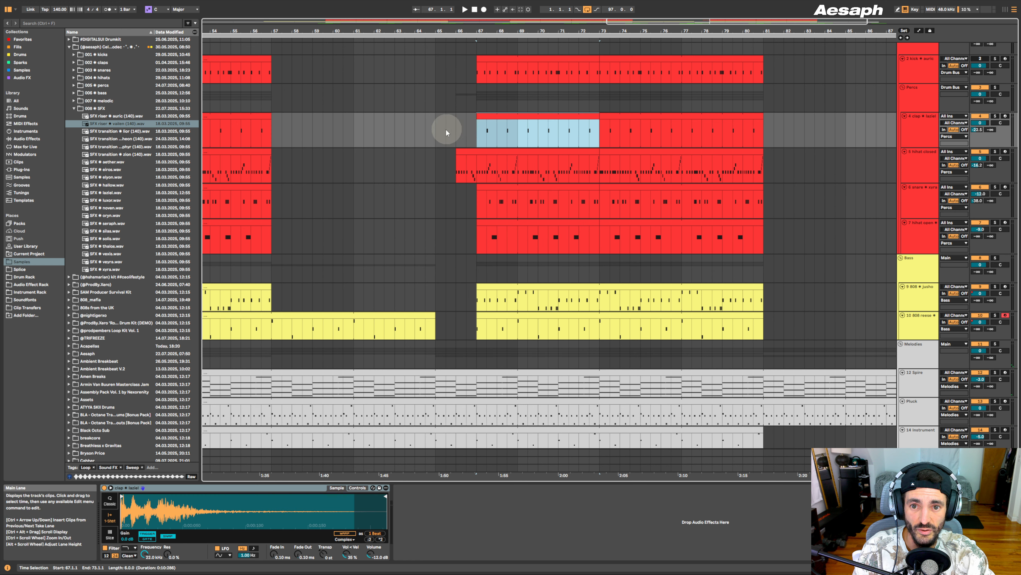
click(435, 131)
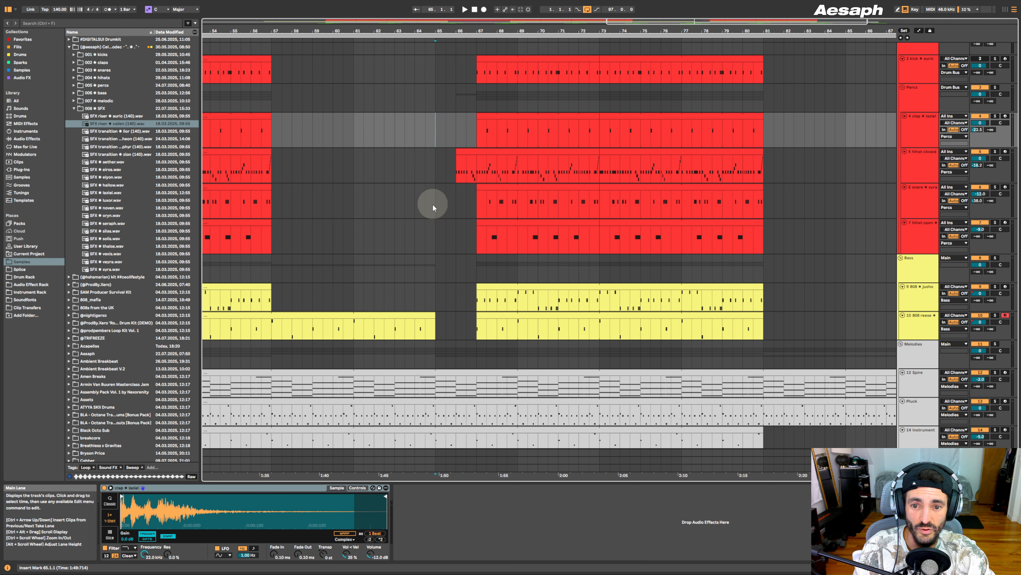
- Hold the 808 reese volume automation at -inf dB until bar 67, and play the transition from bar 63
scroll(443, 181, down, 3)
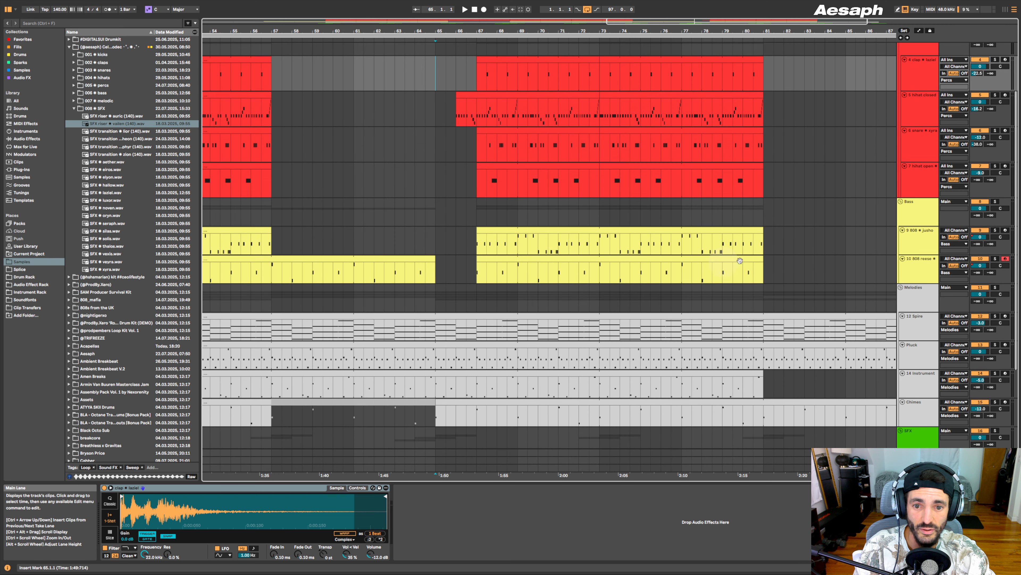
click(918, 31)
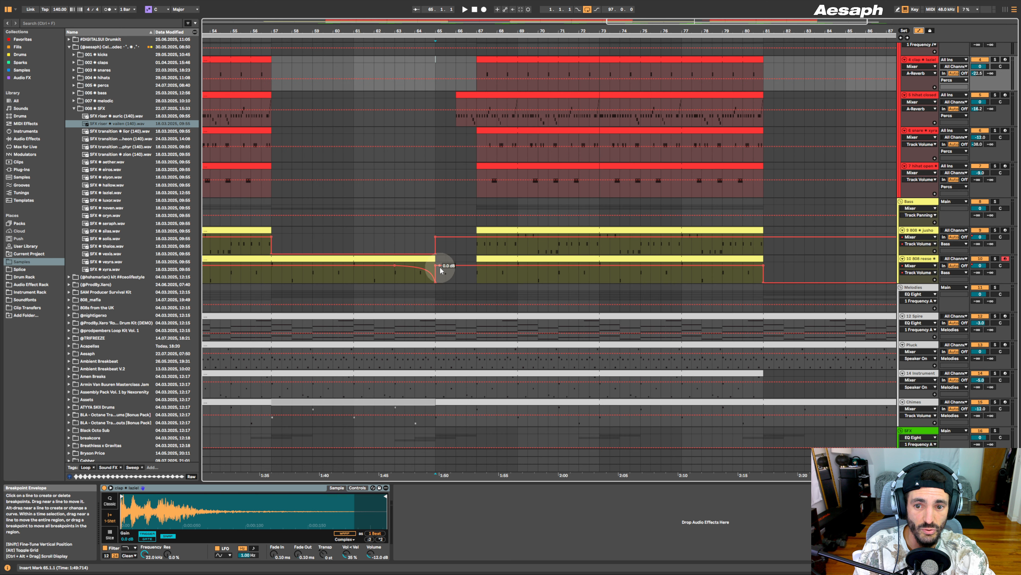
click(462, 275)
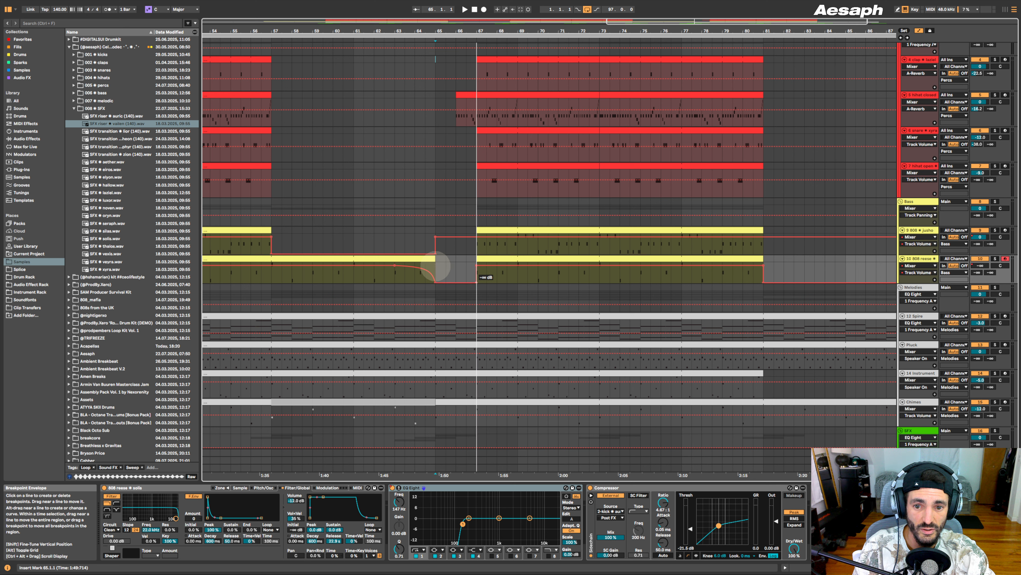
click(396, 232)
key(space)
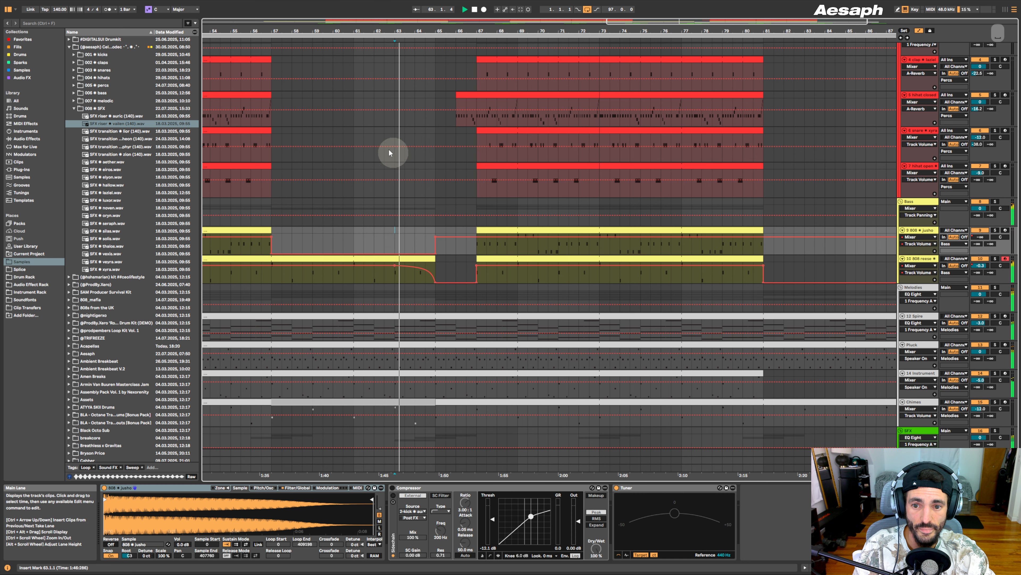
click(431, 260)
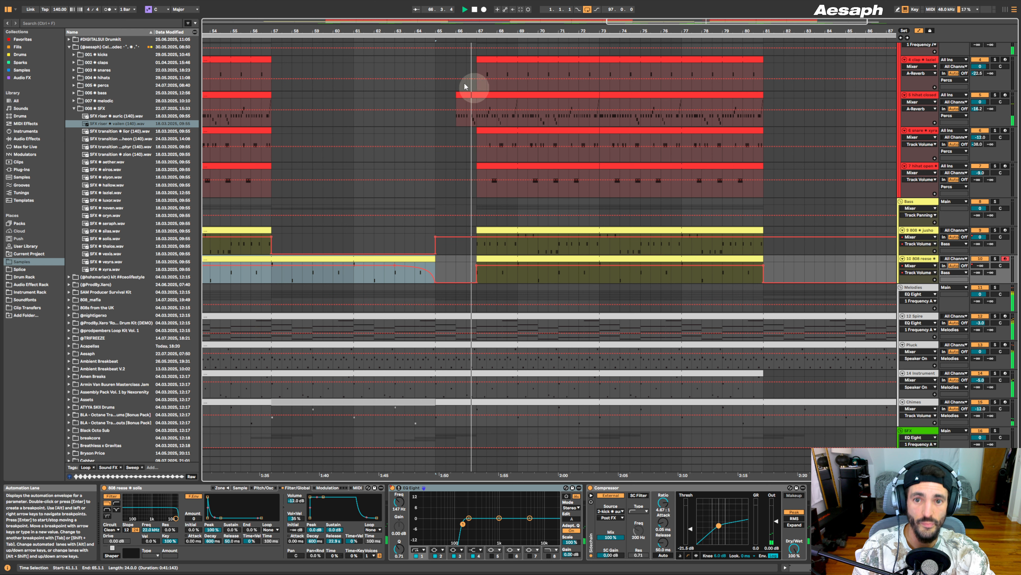
- Turn the last closed hi-hat notes of bar 66 into an ascending run ending on D#3 in the enlarged note editor
click(468, 94)
key(space)
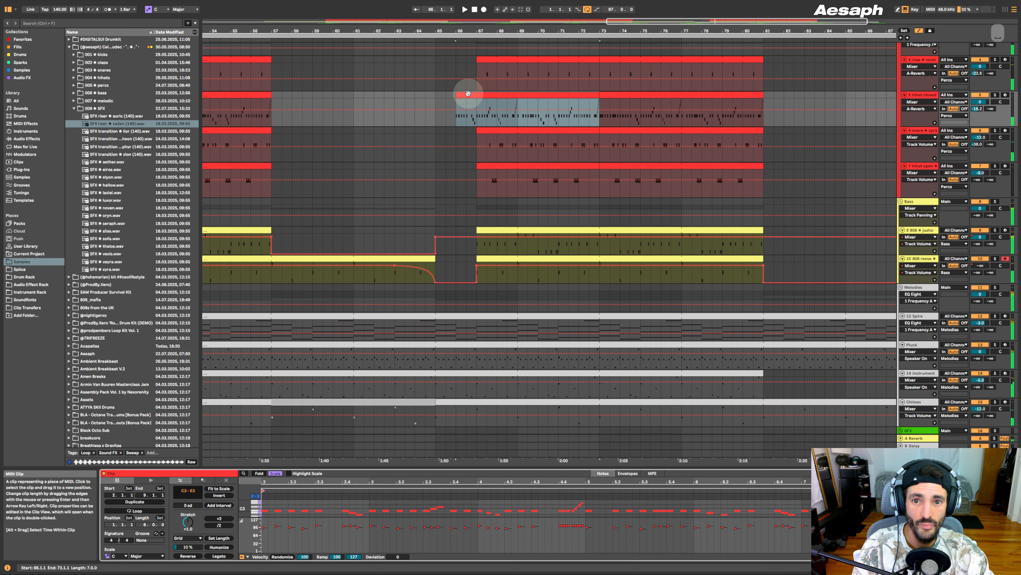
drag(523, 472, 499, 244)
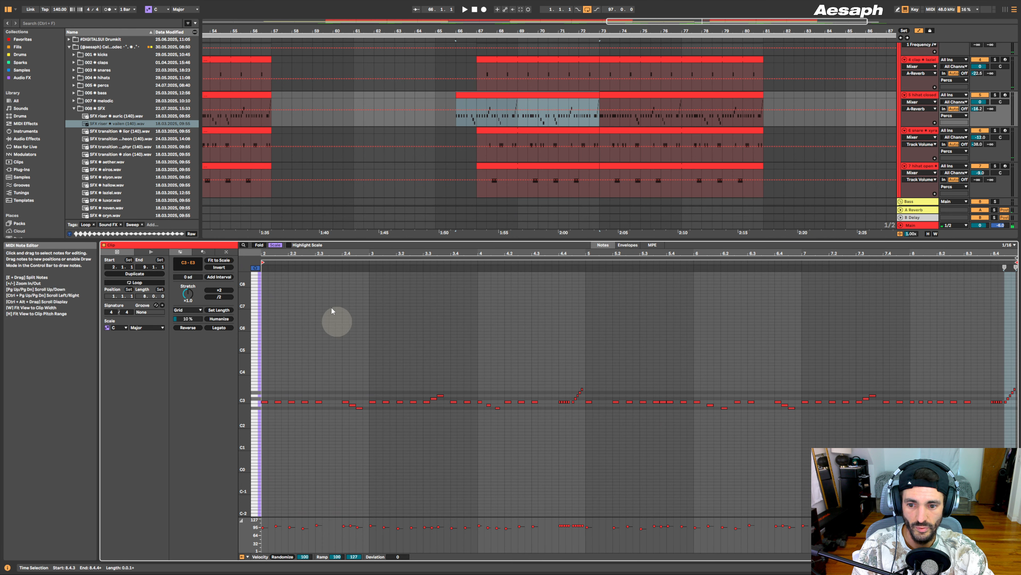
key(w)
key(space)
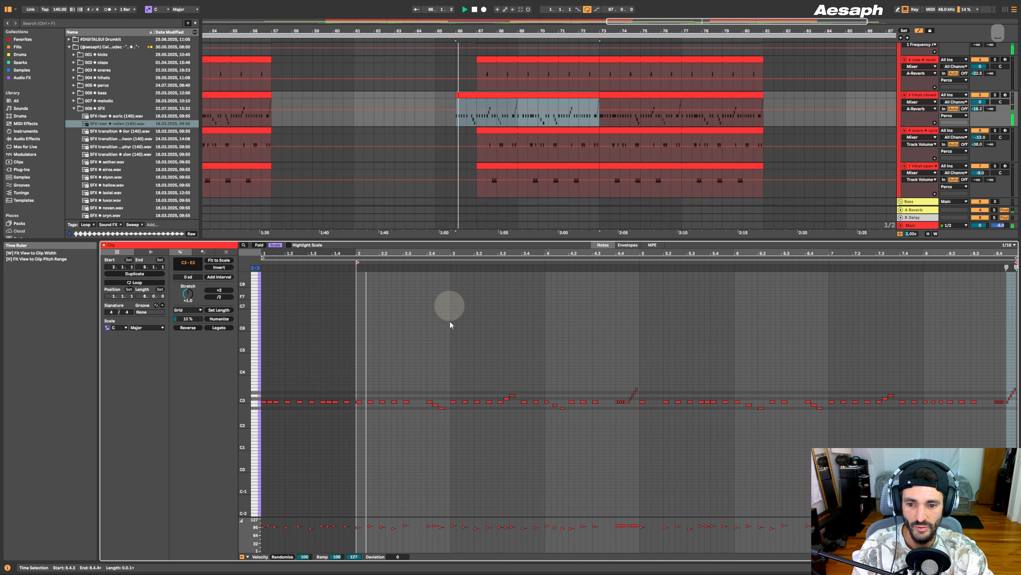
click(418, 402)
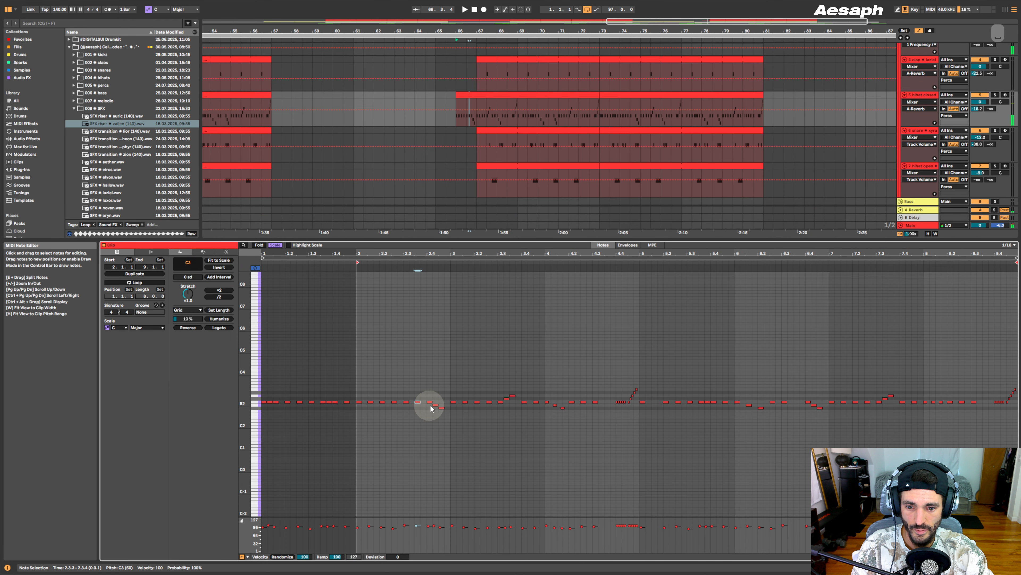
drag(438, 410, 434, 403)
key(Up)
key(Up)
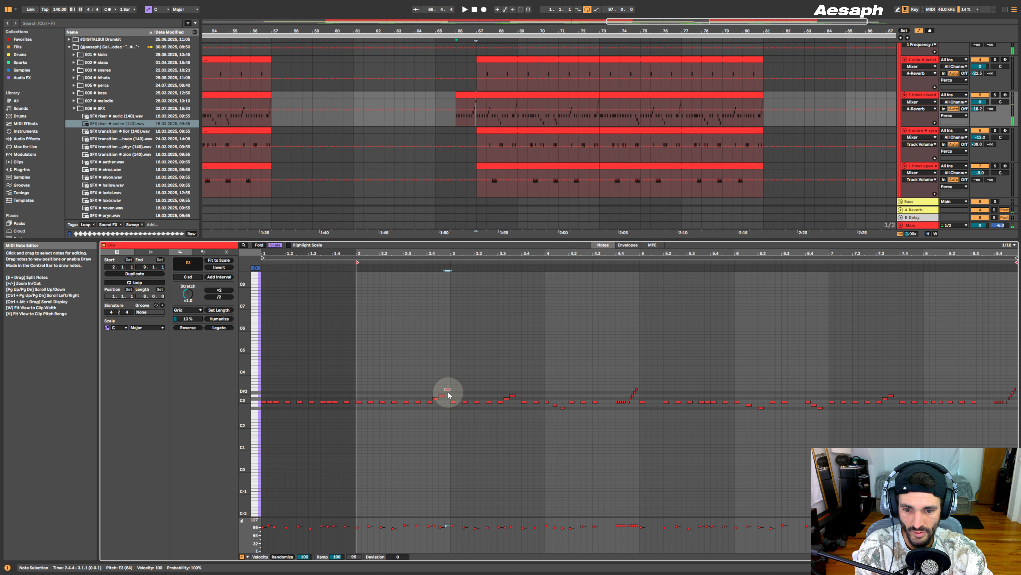
key(space)
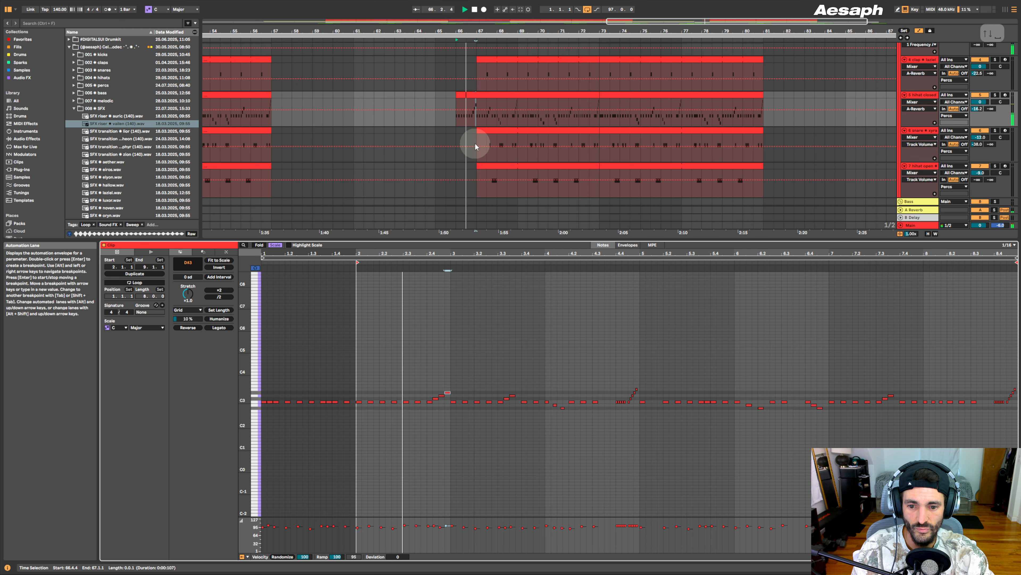
- Shrink the clip view and play from bar 65 to check the hi-hat pickup into bar 67
click(434, 119)
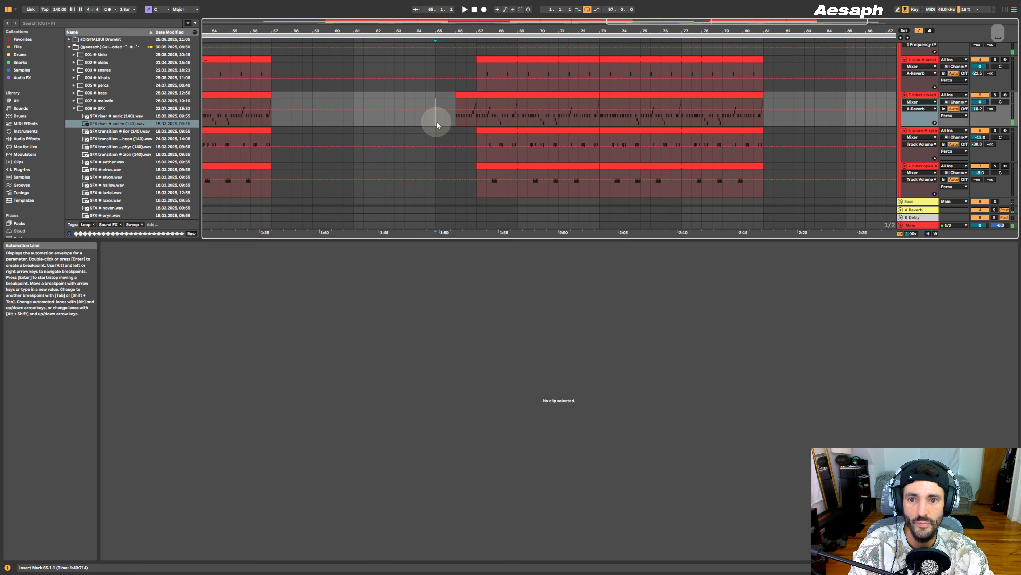
key(space)
key(space)
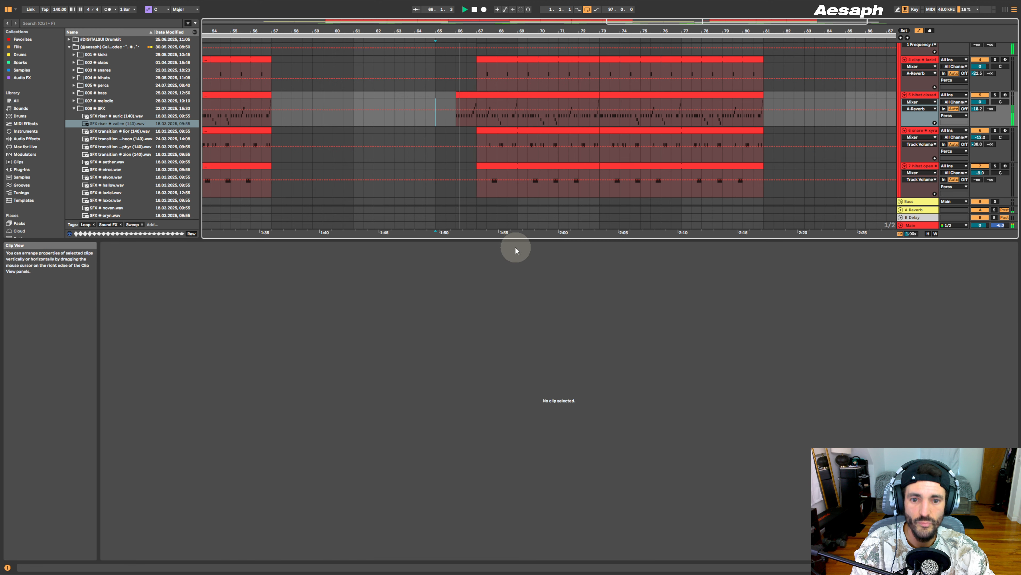
drag(509, 237, 518, 426)
key(space)
key(space)
scroll(816, 231, up, 2)
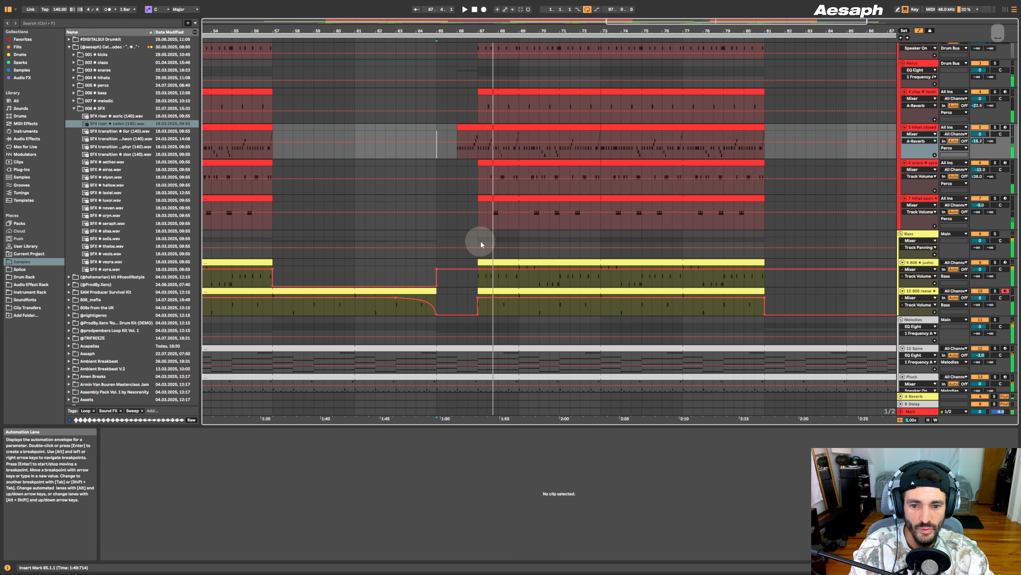
- Move the crash clip at bar 65 to bar 67 to match the delayed drop
scroll(482, 246, down, 6)
click(463, 286)
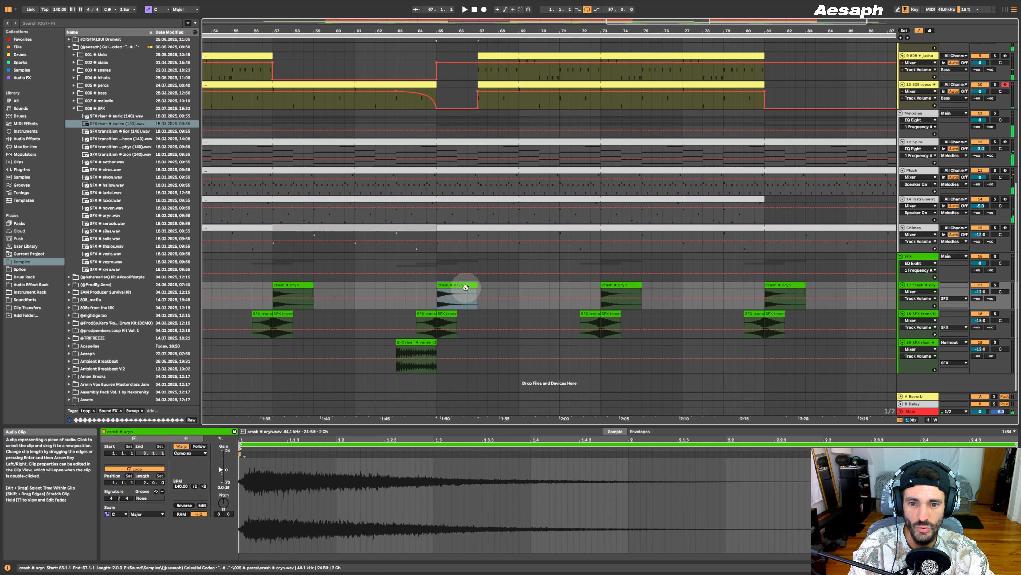
drag(461, 290, 501, 291)
drag(438, 318, 495, 320)
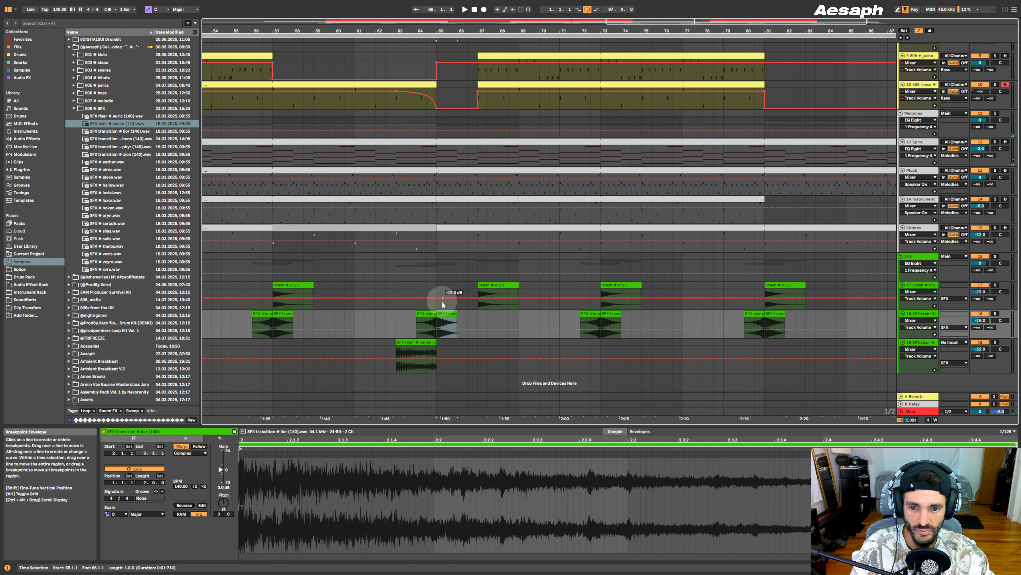
- Play from bar 65 to check the moved crash in the delayed drop
click(437, 293)
key(space)
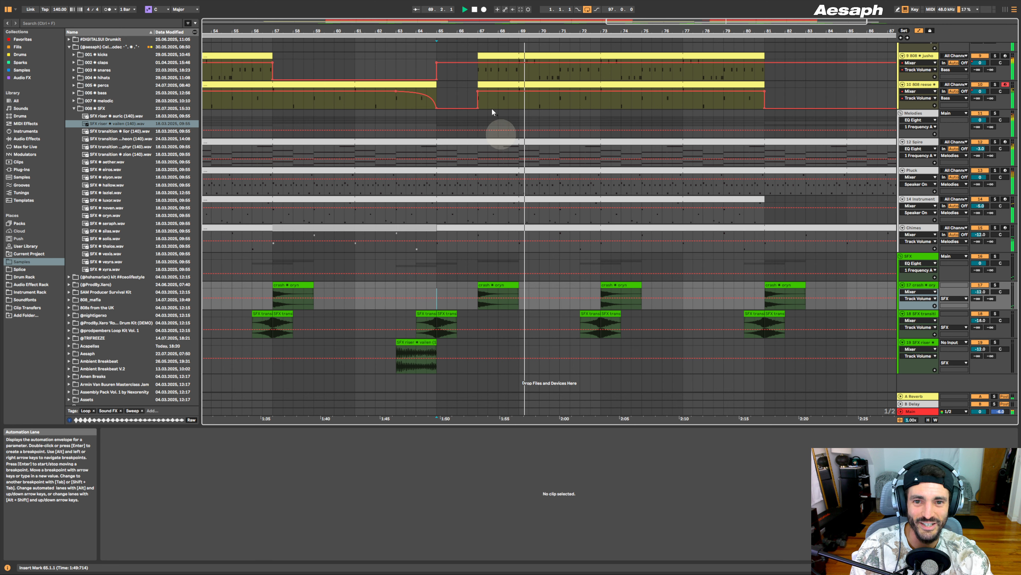
drag(474, 31, 474, 12)
key(space)
- Play the arrangement from bar 16 to review the first full drum section starting at bar 17
scroll(519, 87, up, 2)
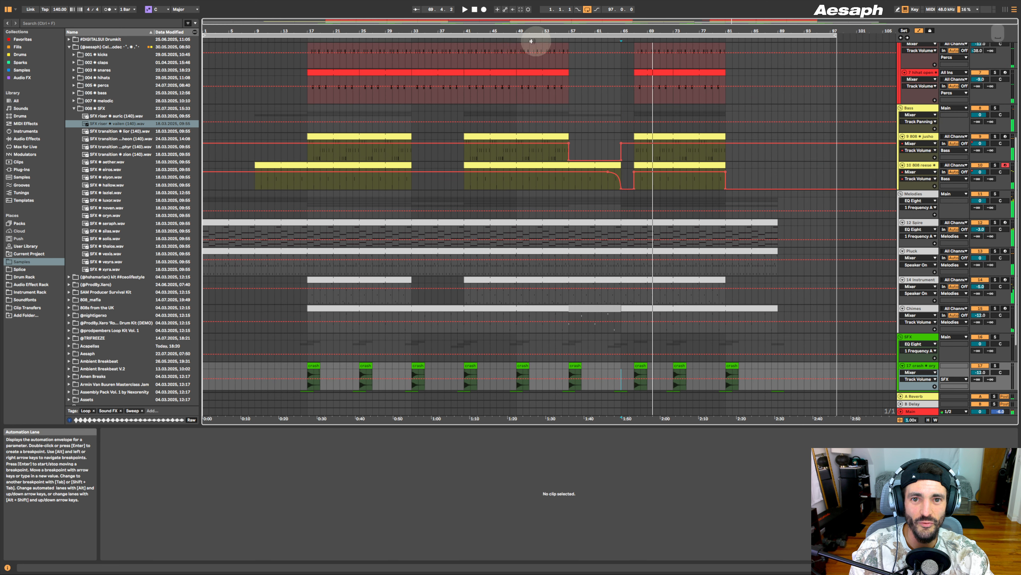
scroll(336, 63, up, 4)
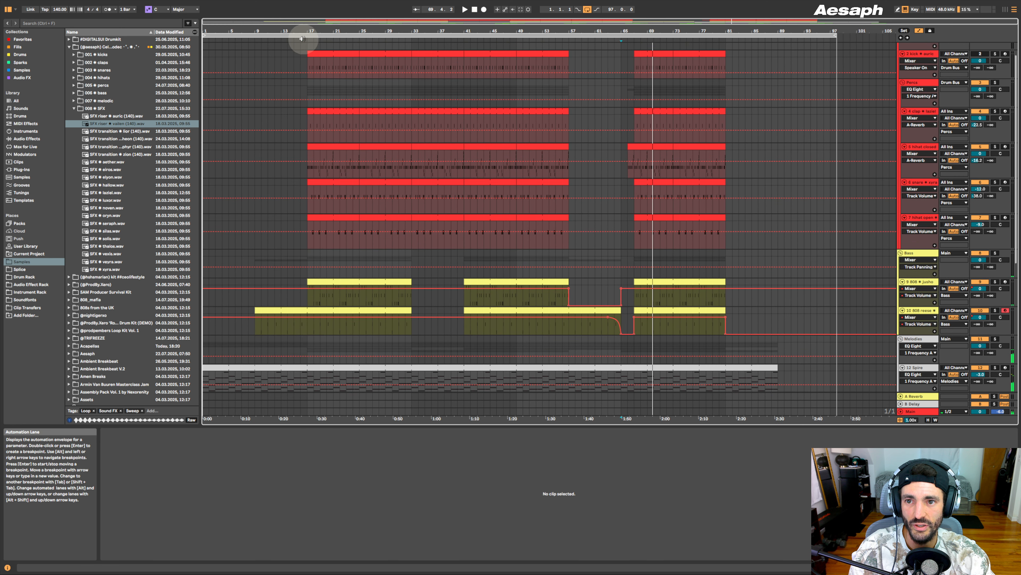
click(304, 39)
drag(349, 29, 426, 30)
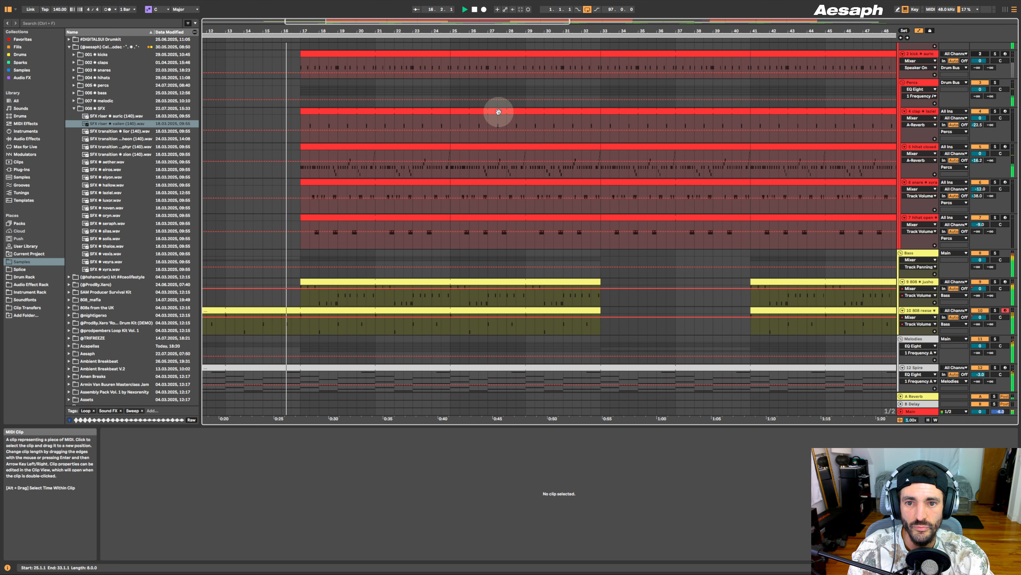
- Hide the automation lanes and cut the half bar from 24.3.1 to 25.1.1 out of all drum tracks
scroll(498, 112, up, 1)
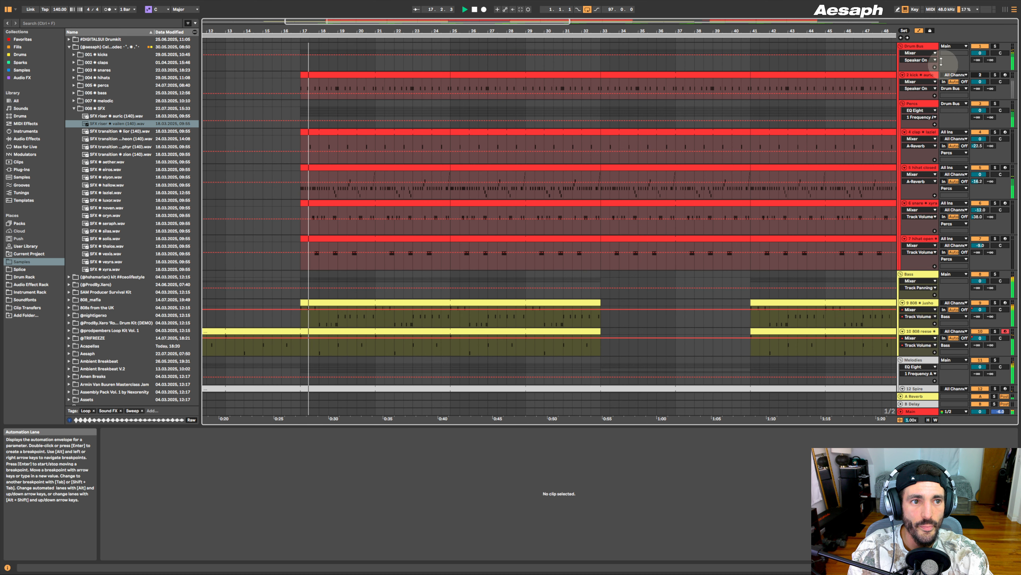
key(a)
click(443, 110)
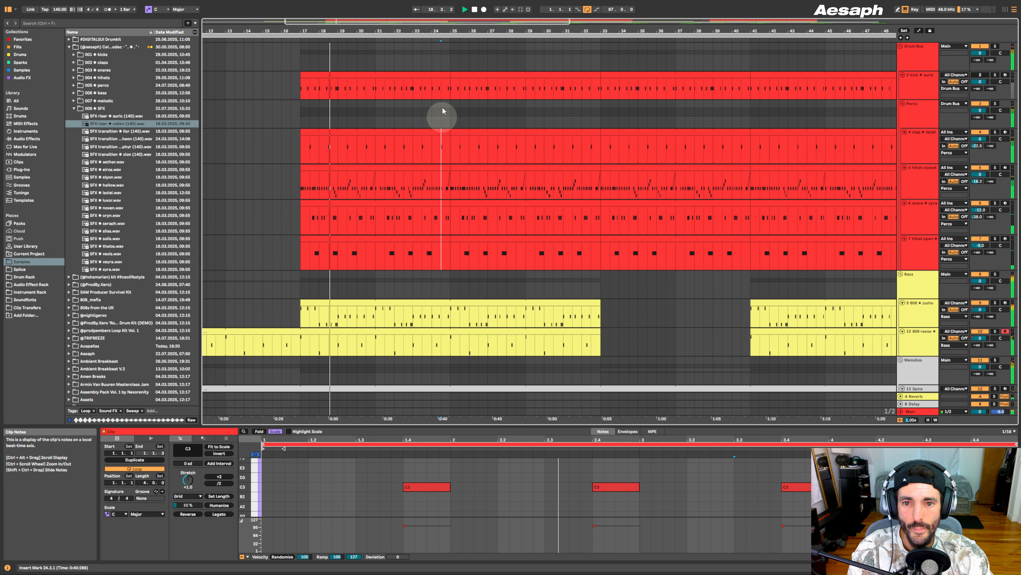
drag(442, 111, 441, 77)
click(432, 76)
shift+click(428, 240)
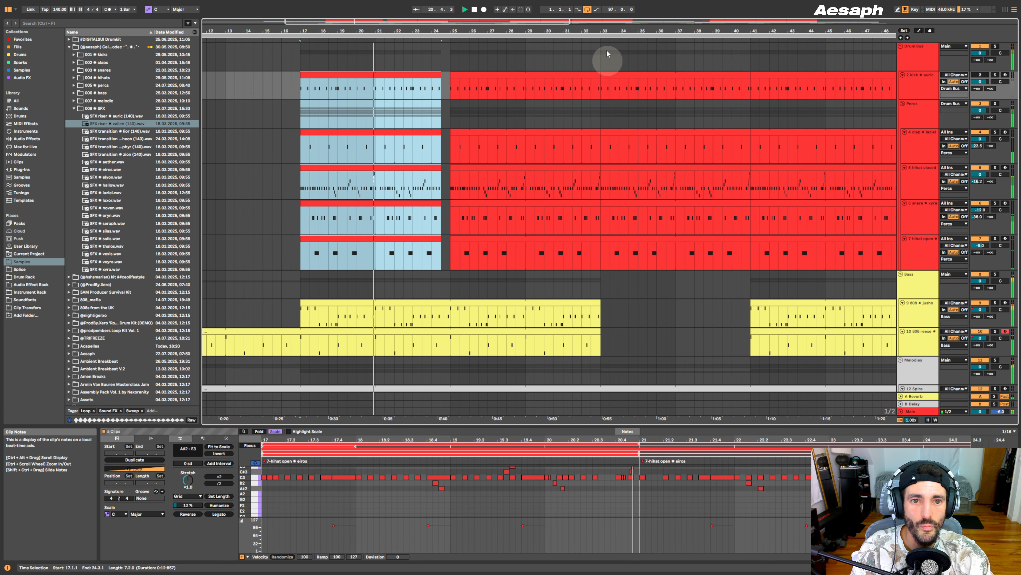
- Delete the half bar from 29.1.1 to 29.3.1 from all drum tracks and play the gap
drag(618, 30, 471, 28)
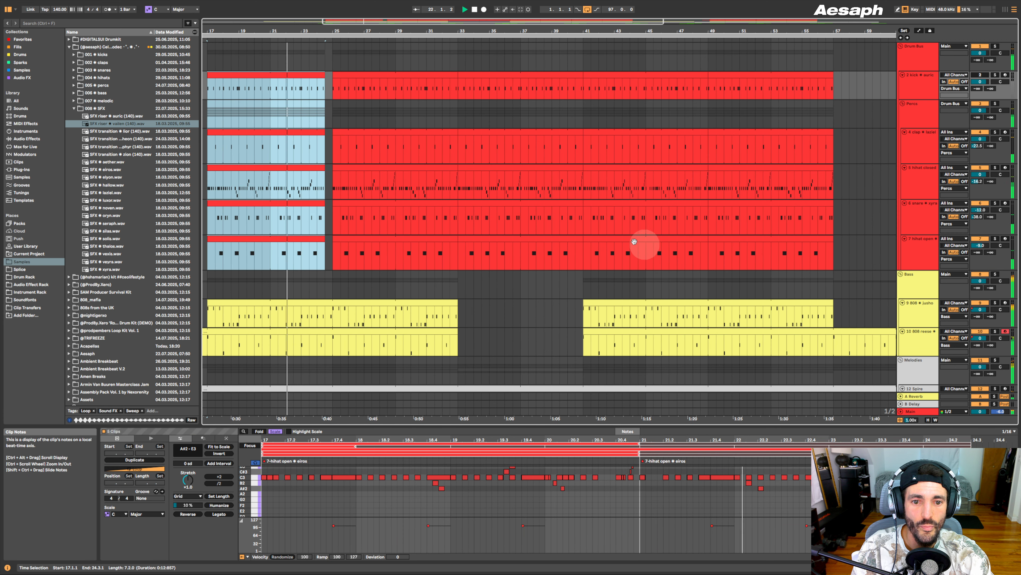
scroll(615, 205, down, 5)
scroll(602, 199, up, 4)
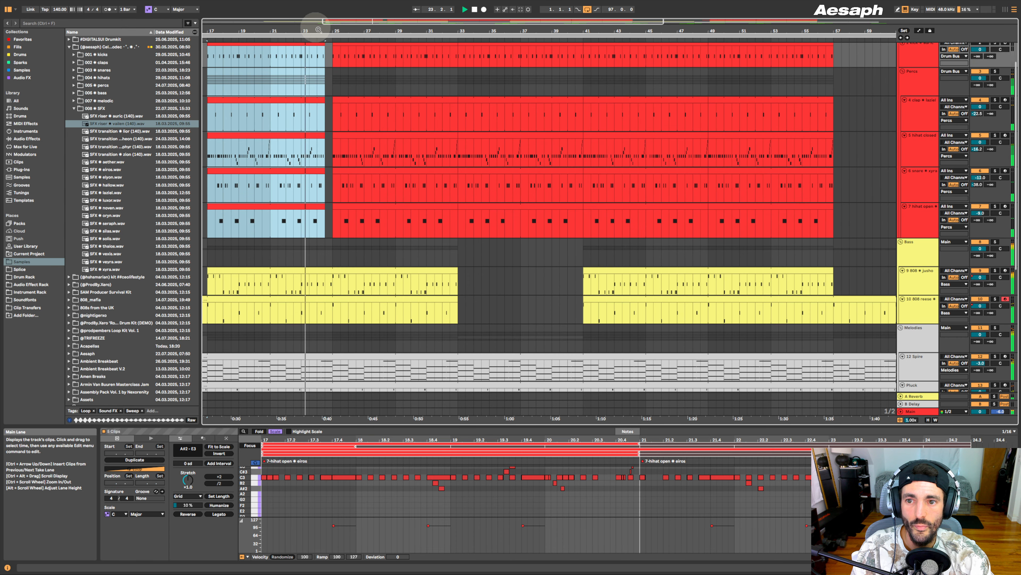
drag(318, 29, 427, 37)
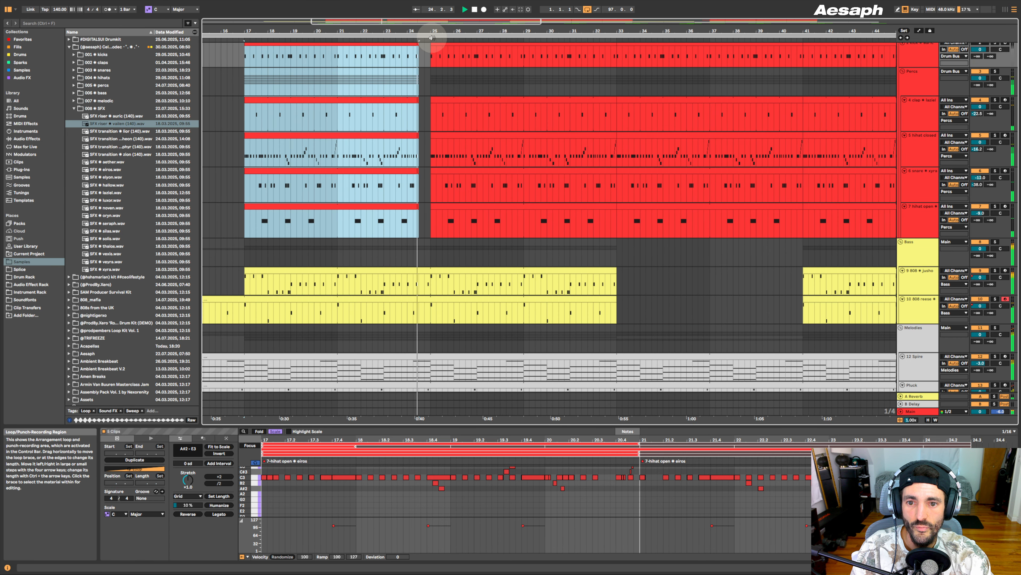
drag(494, 32, 630, 26)
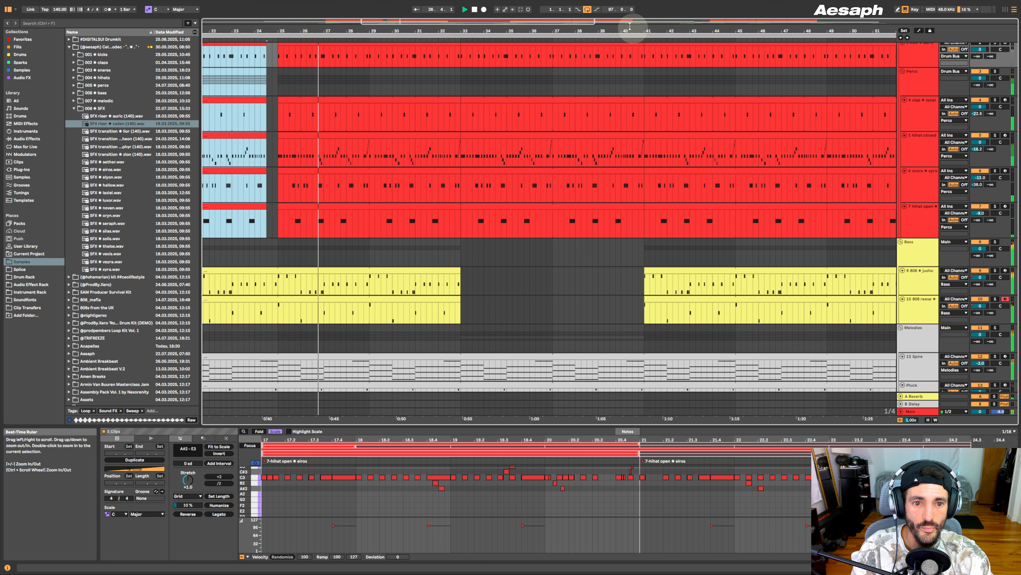
drag(460, 31, 399, 30)
scroll(440, 167, up, 2)
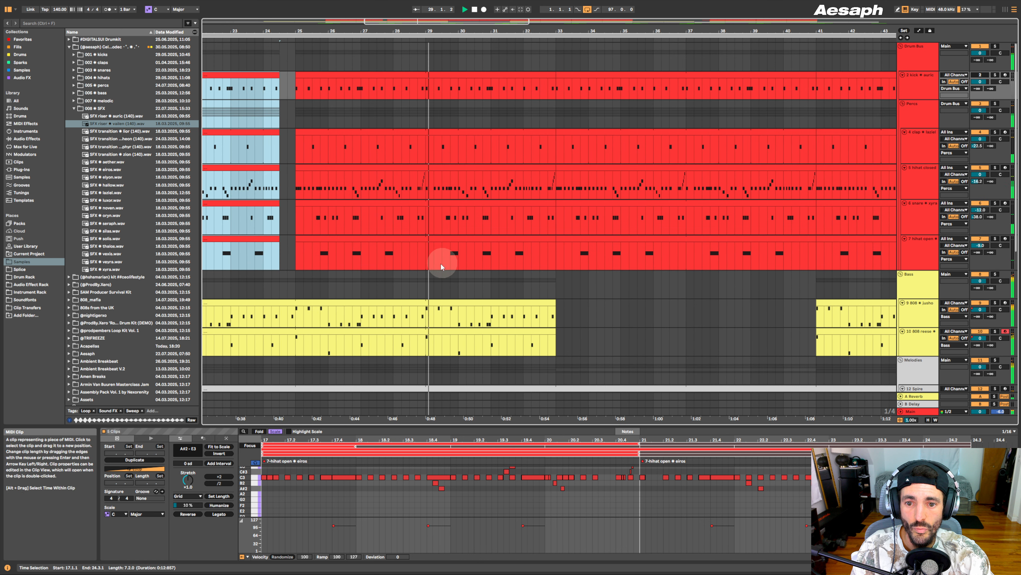
drag(424, 254, 433, 73)
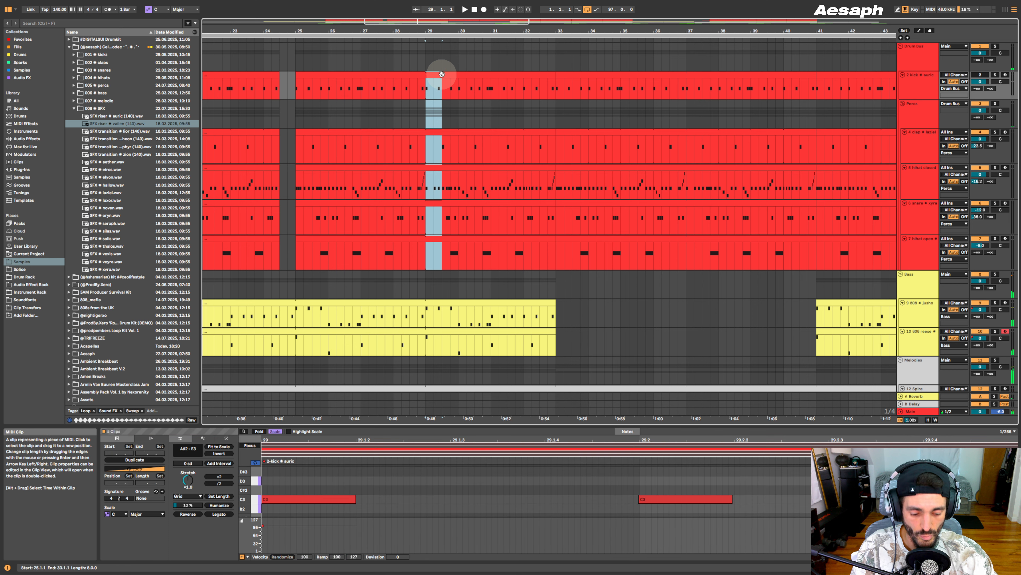
key(Delete)
key(space)
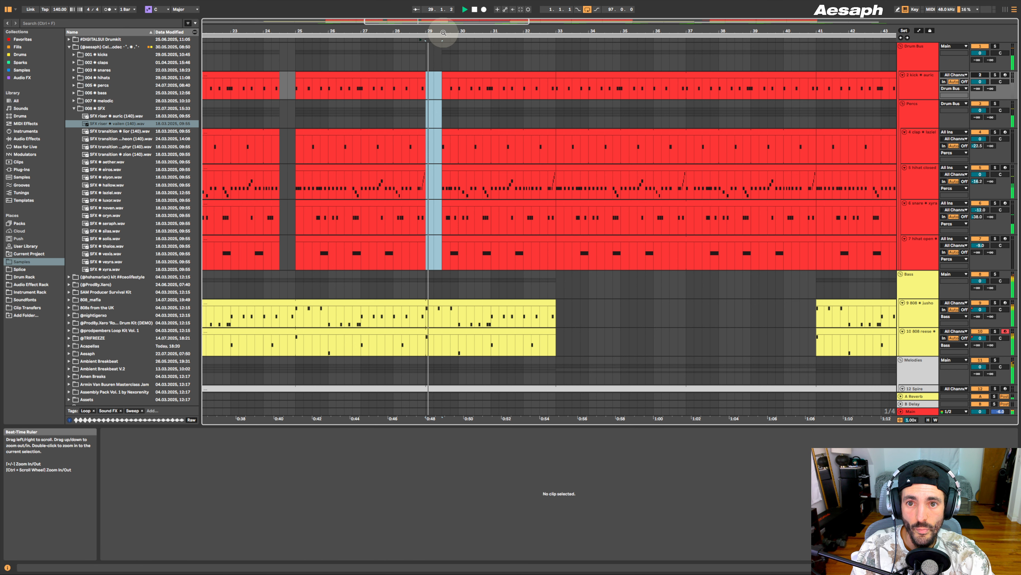
- Trim the start of the kick clip after the bar 29 gap to 30.1.1 and play the transition
click(449, 187)
drag(443, 75, 458, 78)
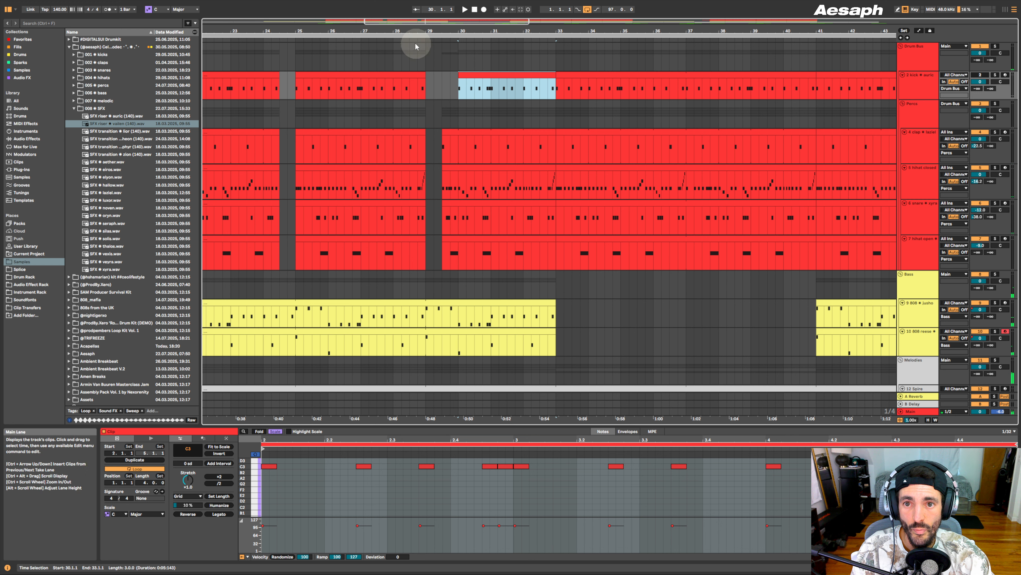
key(space)
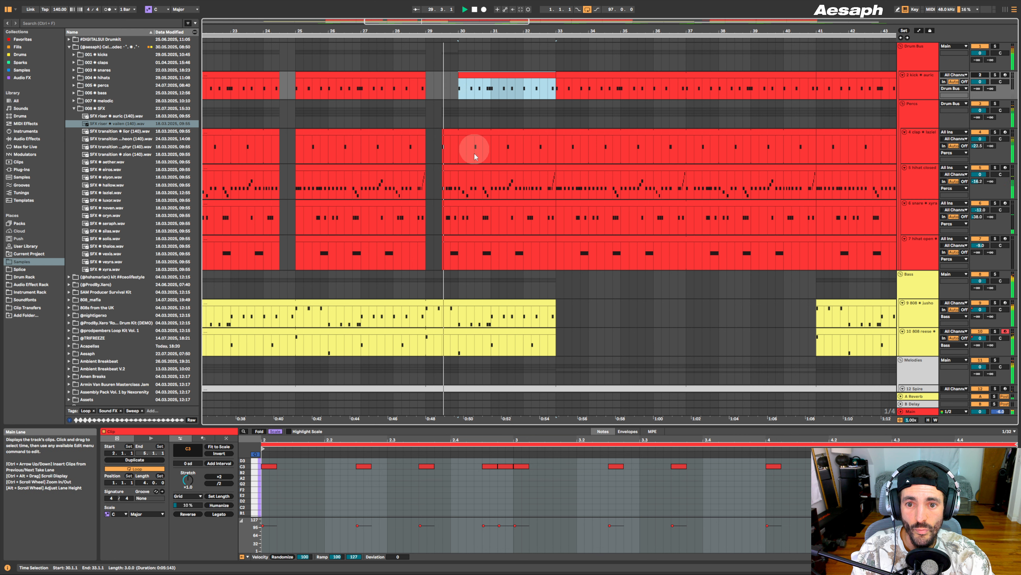
key(space)
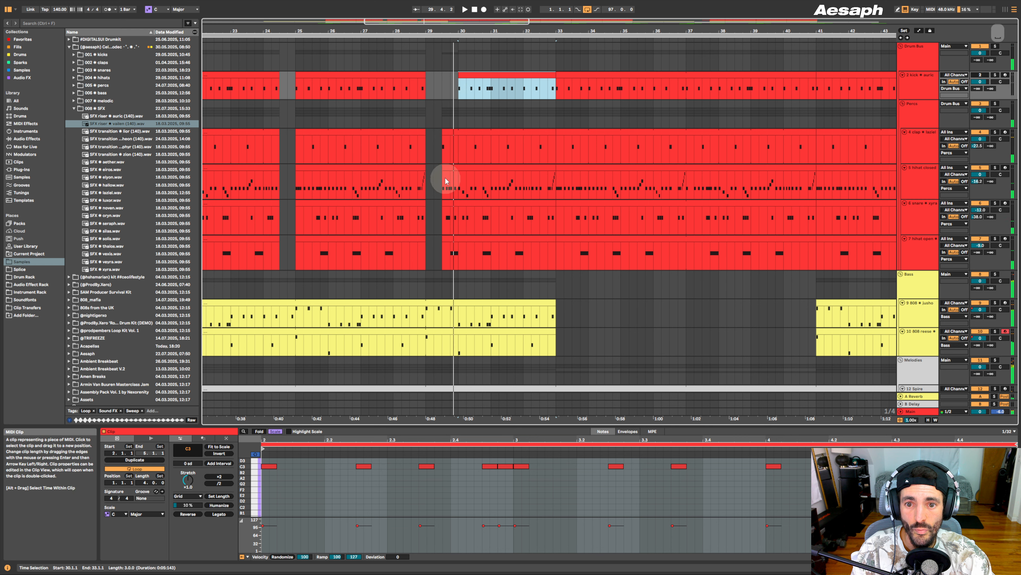
click(408, 39)
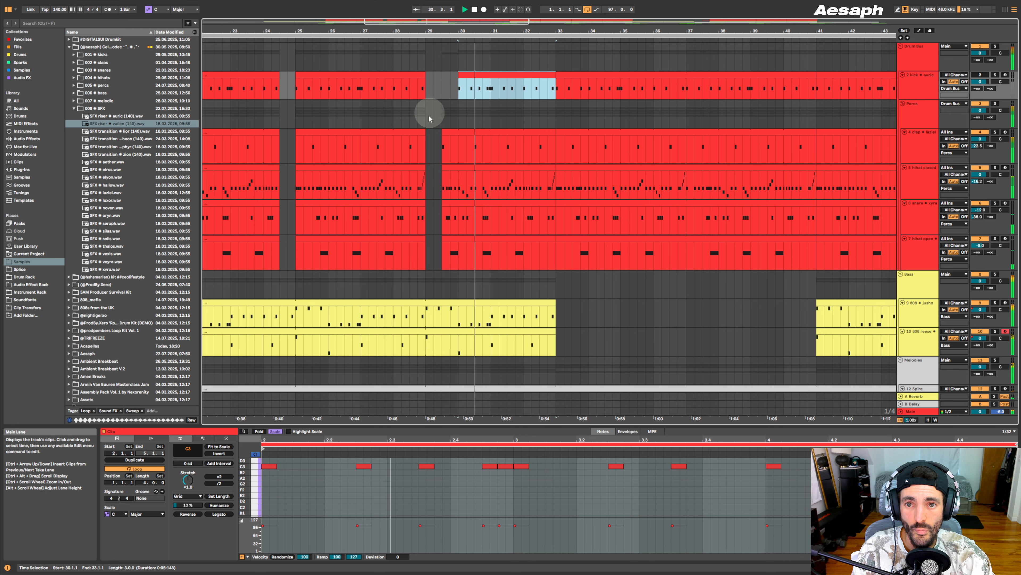
click(427, 253)
key(space)
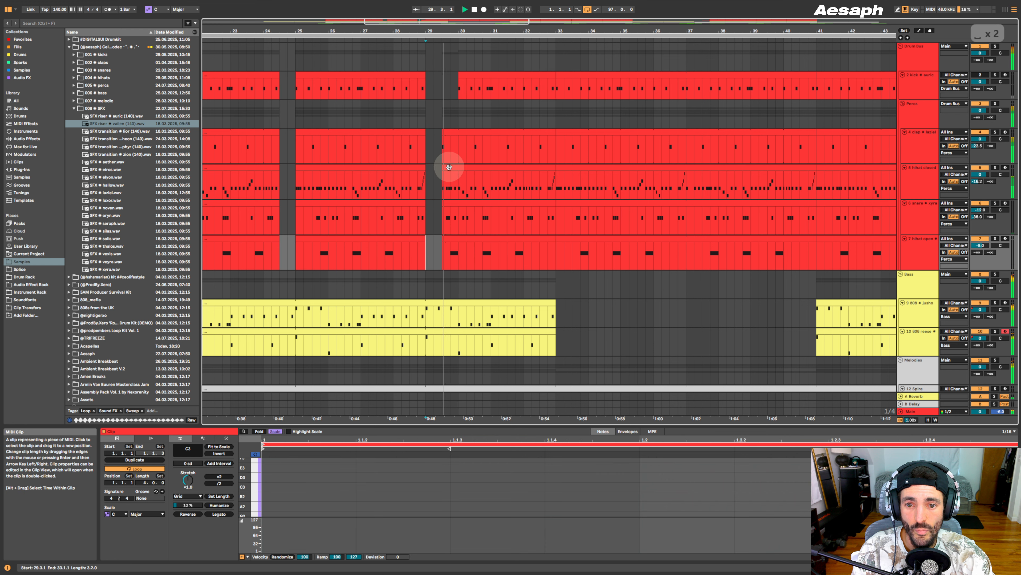
click(432, 251)
key(space)
- Try deleting all of bar 29 from the first 808 track and play the transition
click(442, 322)
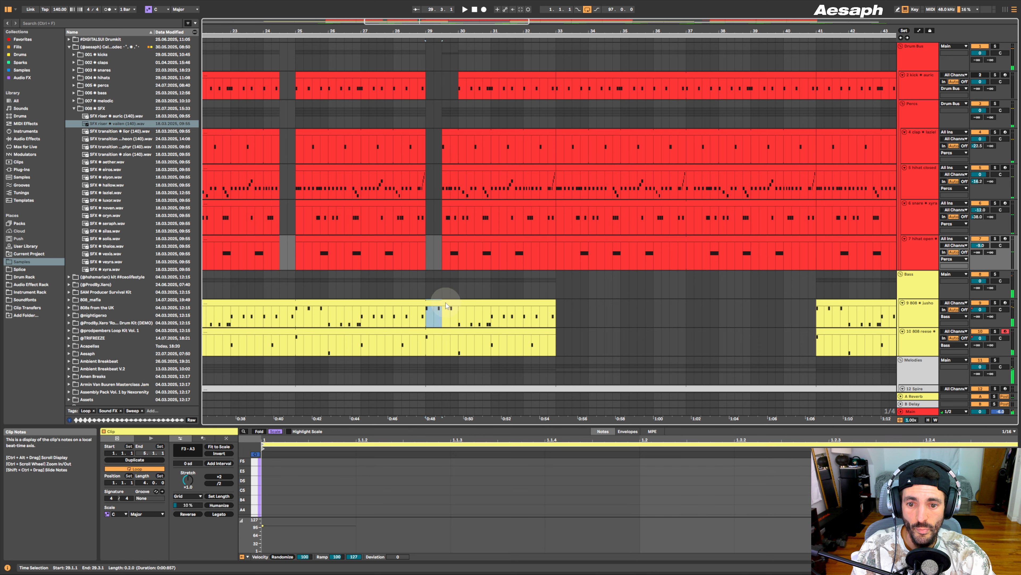
drag(430, 310, 457, 312)
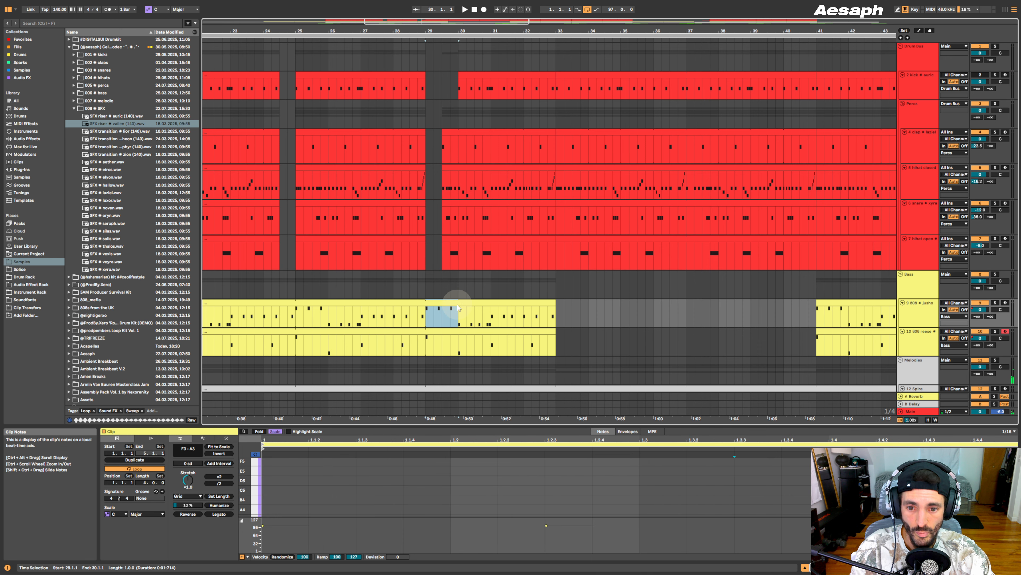
key(Delete)
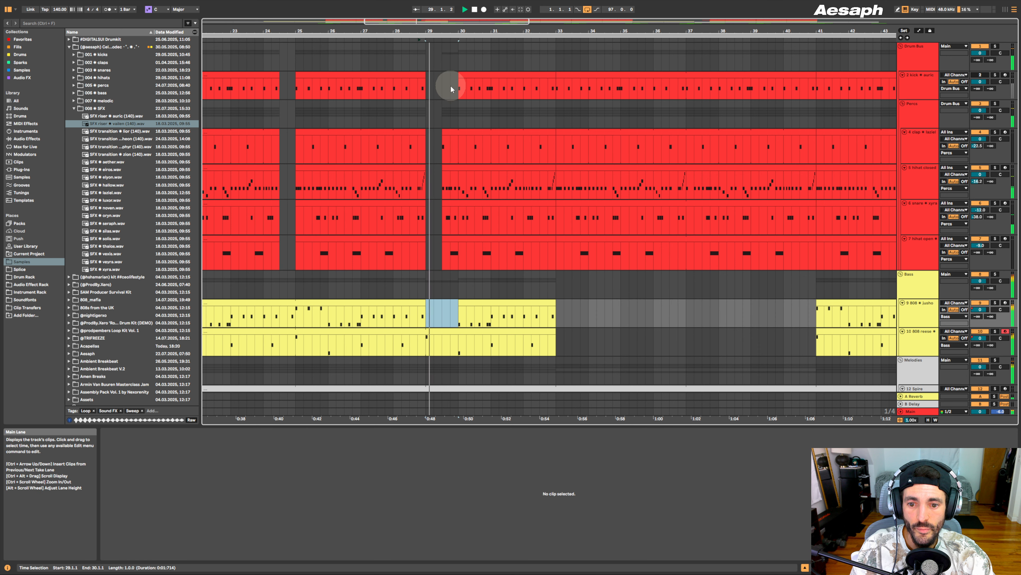
key(space)
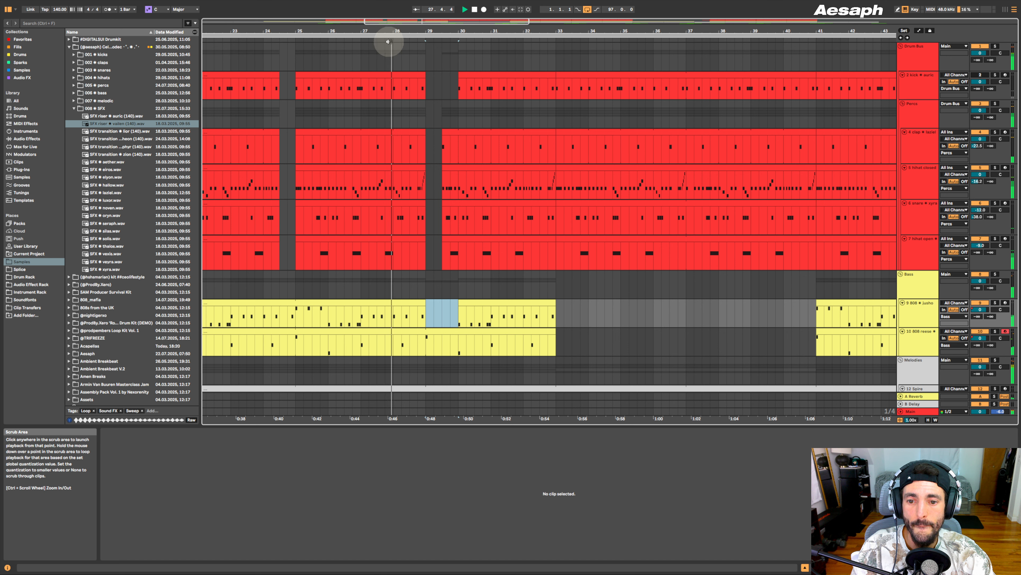
drag(420, 26, 420, 36)
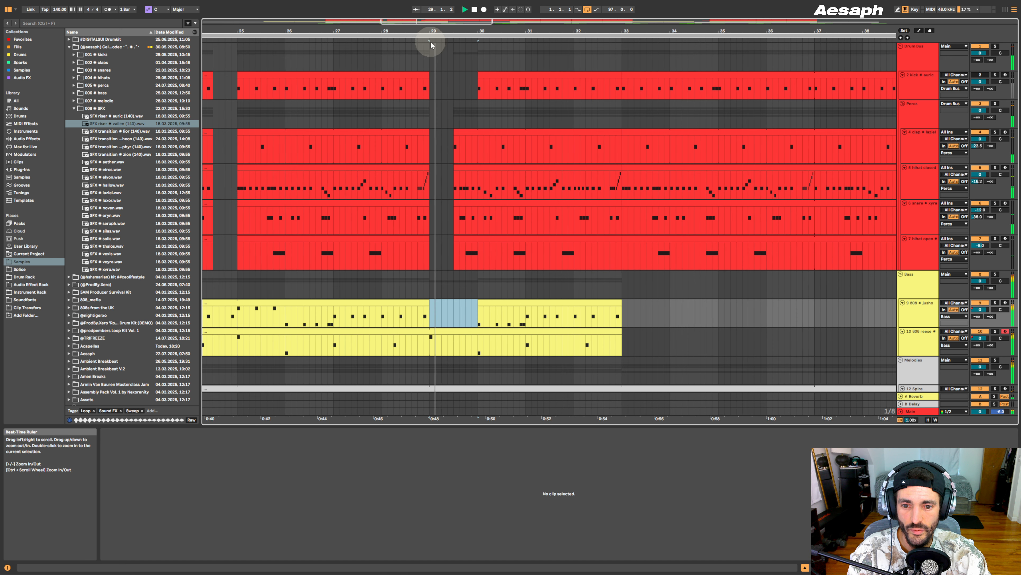
key(space)
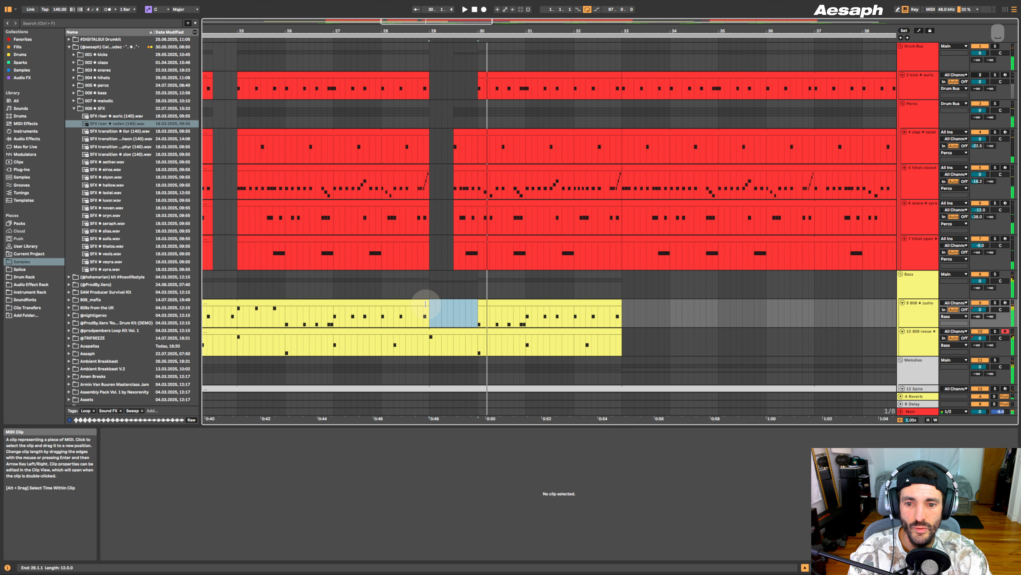
- Restore the first 808 track's notes in bar 29 and delete only the part from 29.2.1 to 30.1.1
drag(429, 302, 471, 301)
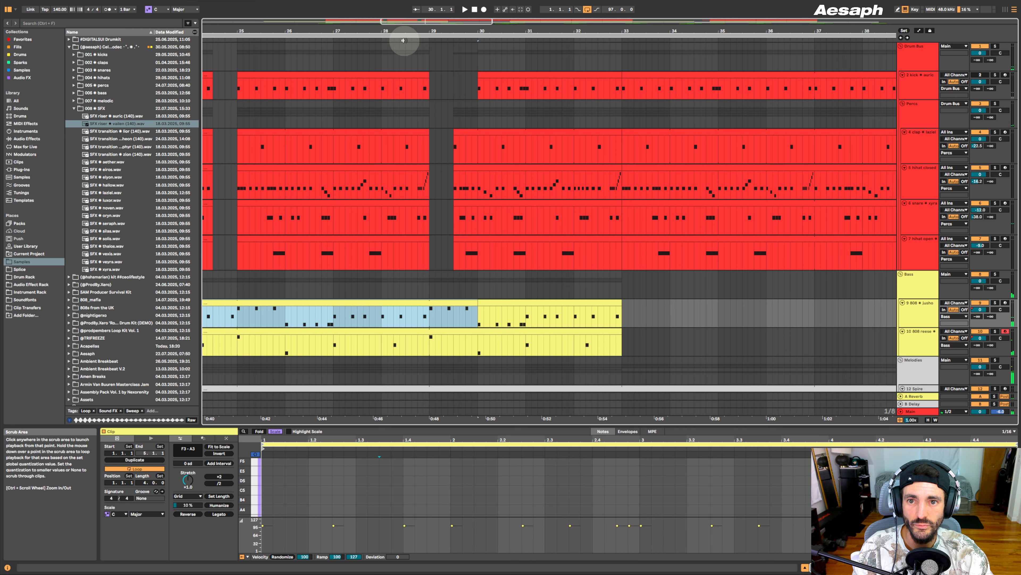
drag(443, 315, 474, 305)
key(Delete)
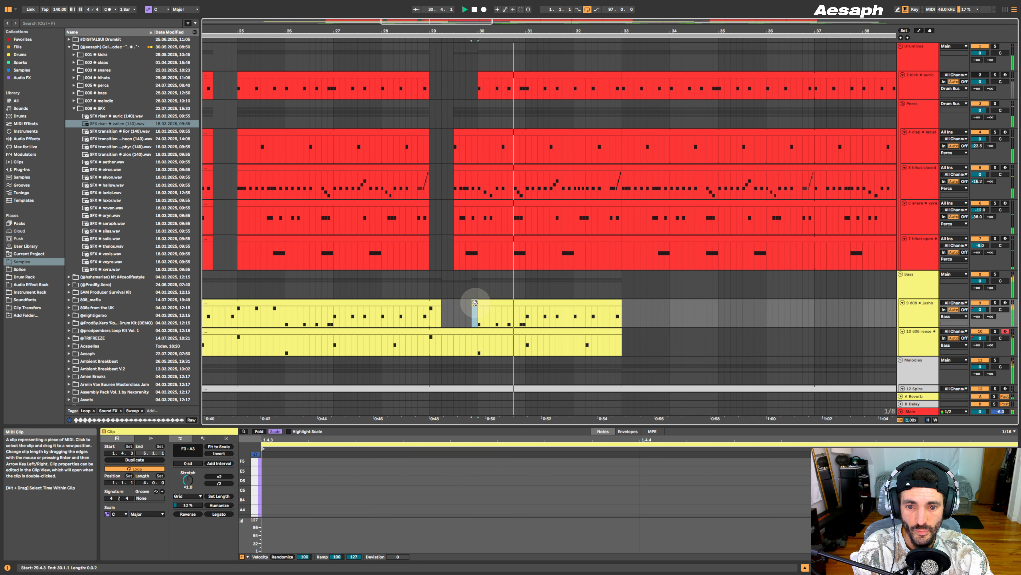
key(Delete)
click(421, 318)
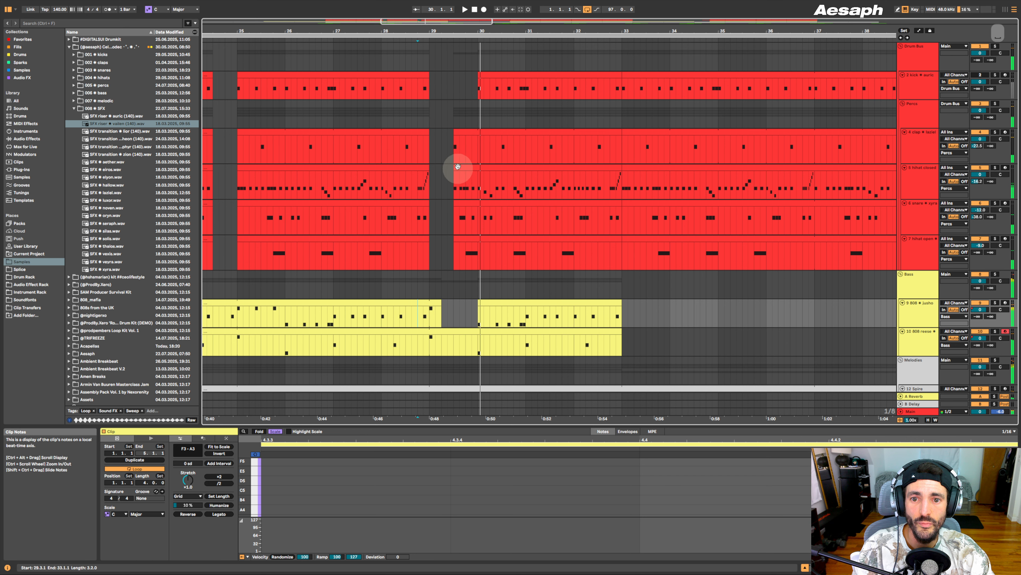
- Try trimming the starts of the snare and open hi-hat clips after the gap to 30.1.1 and play them
drag(456, 203, 479, 206)
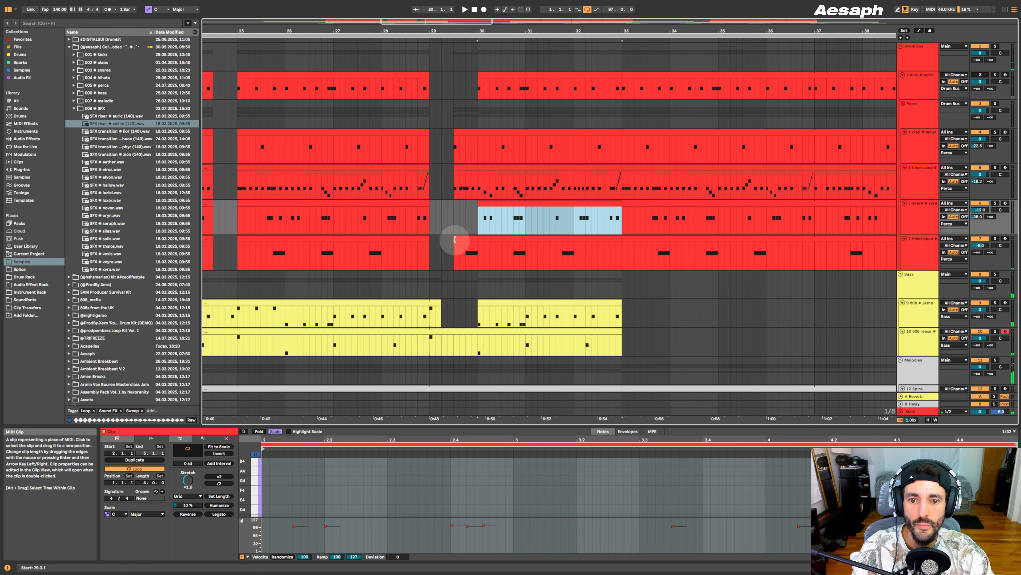
drag(455, 238, 479, 239)
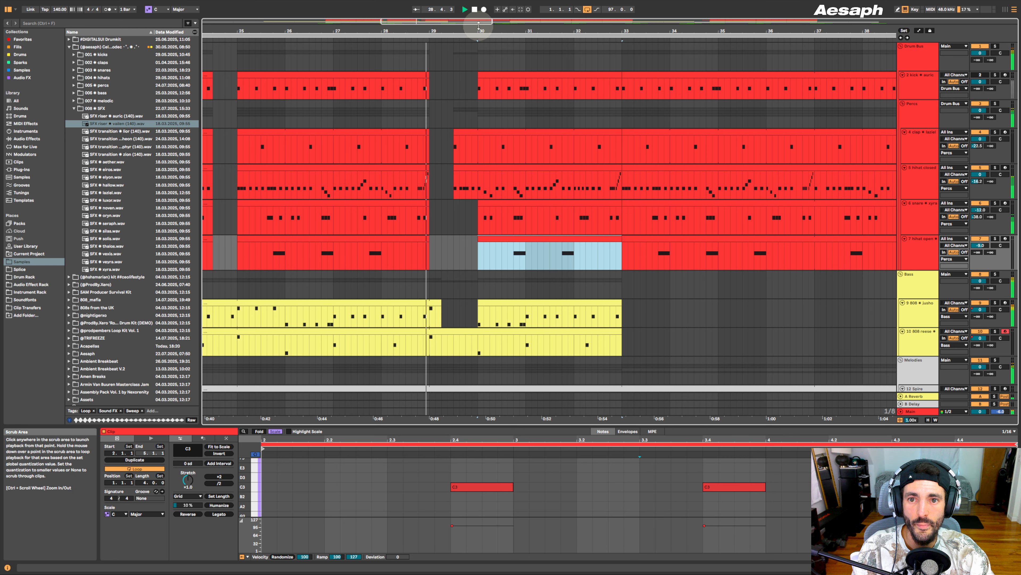
key(space)
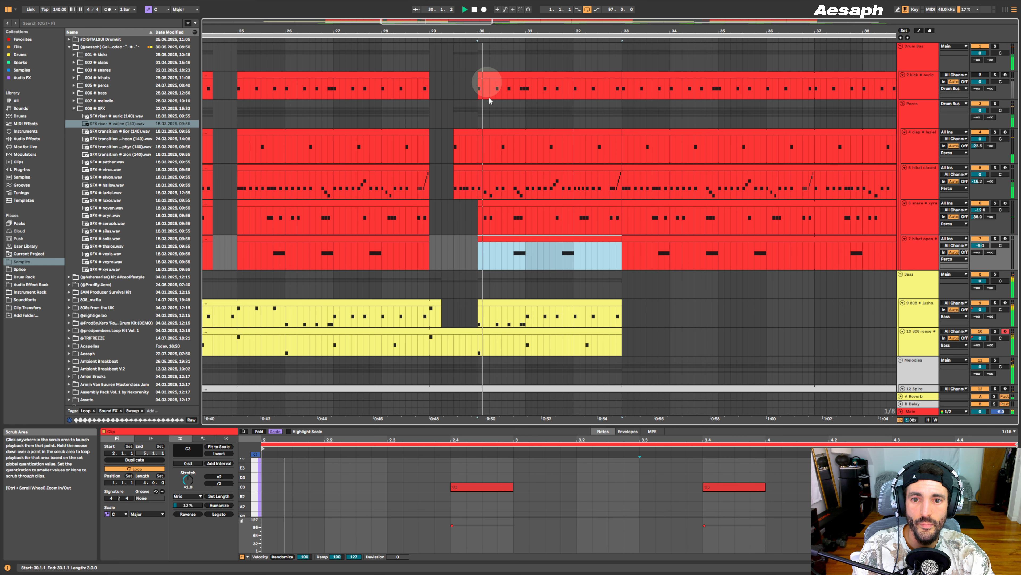
- Extend the starts of the snare and open hi-hat clips back to 29.4.1 and play from just before bar 29
key(space)
drag(479, 203, 465, 203)
click(464, 224)
key(space)
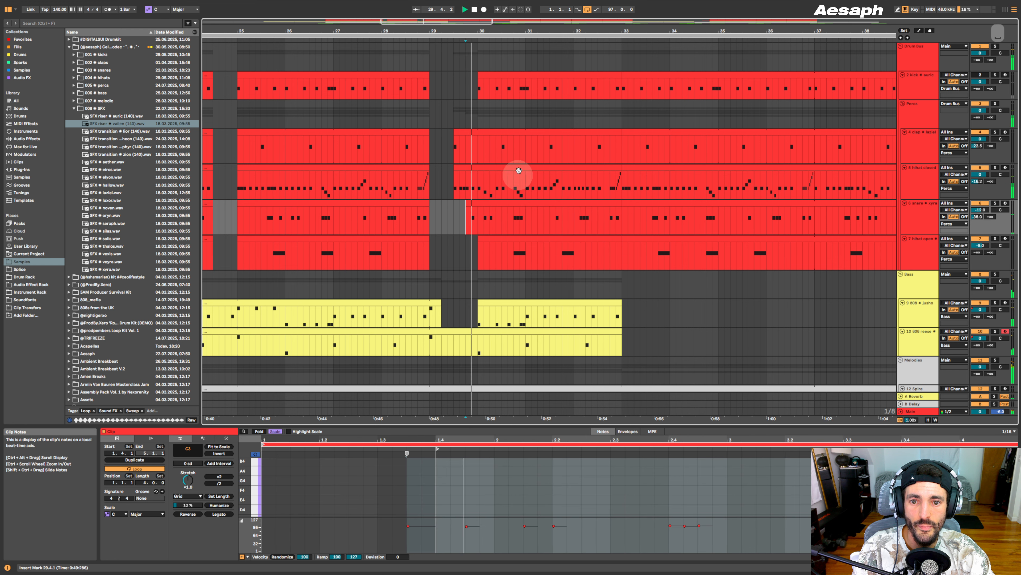
key(space)
mouse_move(479, 245)
mouse_down()
mouse_move(456, 238)
mouse_move(466, 238)
mouse_up()
key(space)
key(space)
click(417, 36)
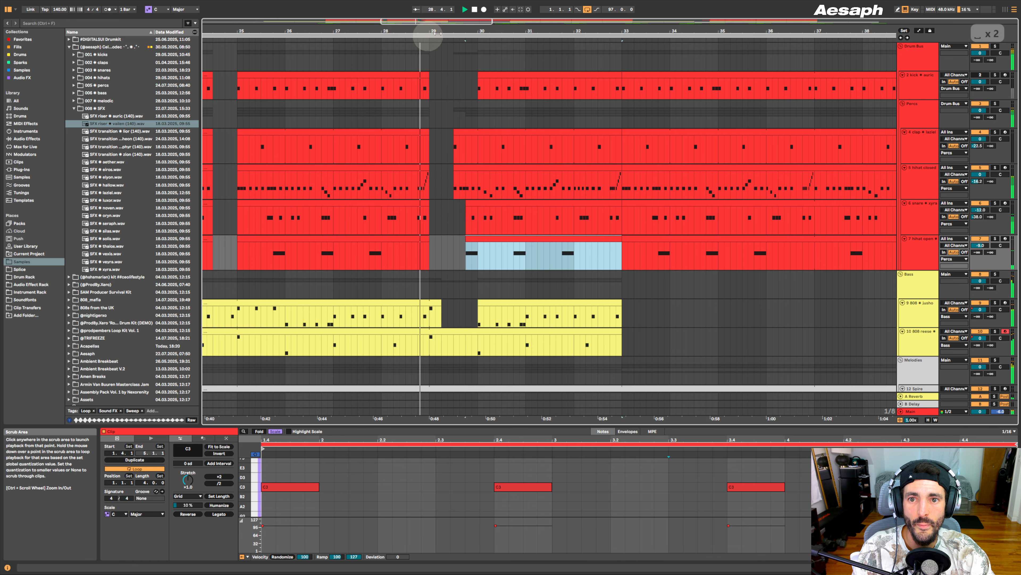
- Delete bar 48 from all drum tracks in the section leading up to bar 49
drag(462, 28, 379, 10)
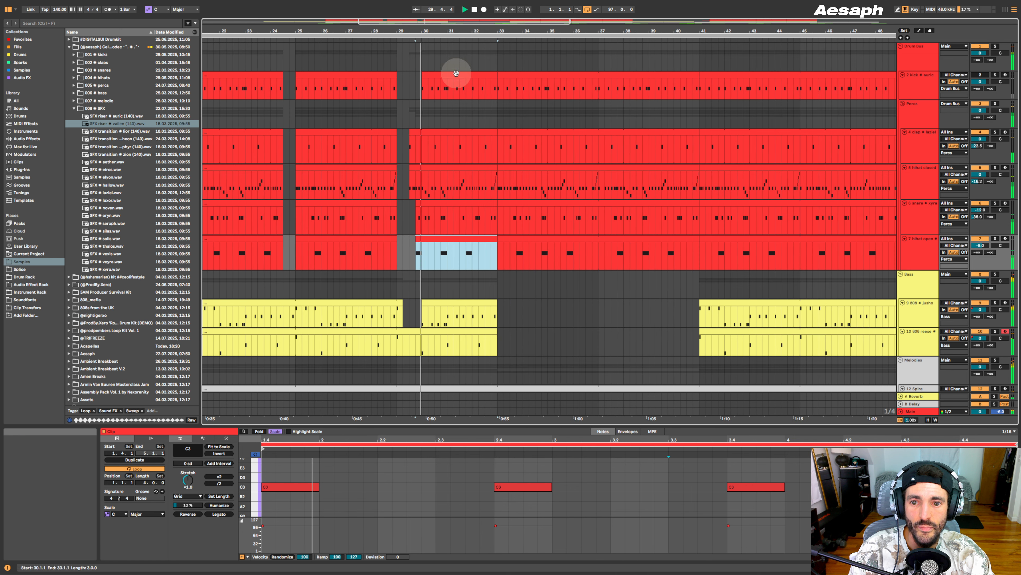
drag(518, 35, 513, 28)
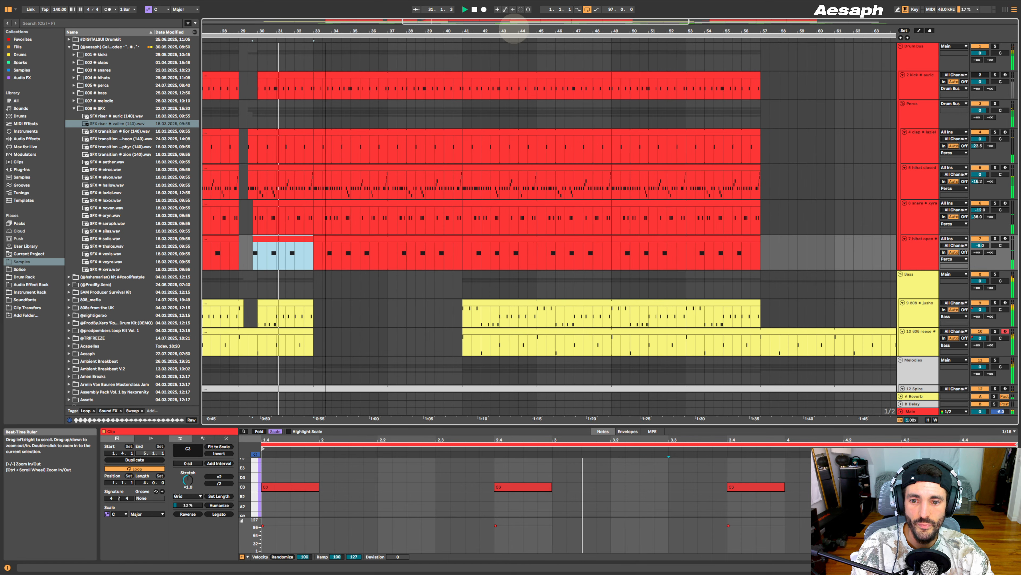
scroll(643, 144, down, 2)
scroll(468, 103, up, 1)
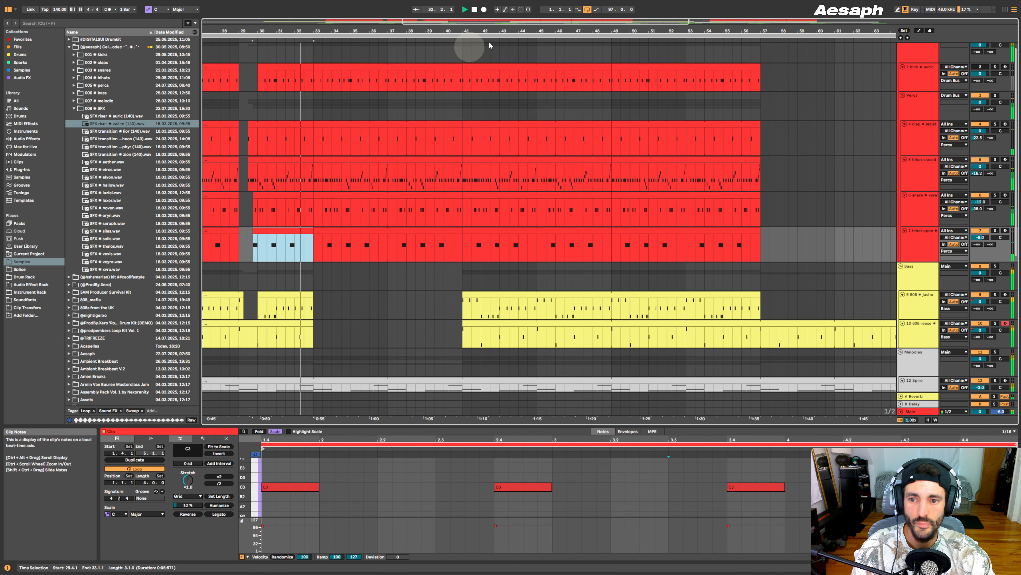
drag(508, 32, 505, 30)
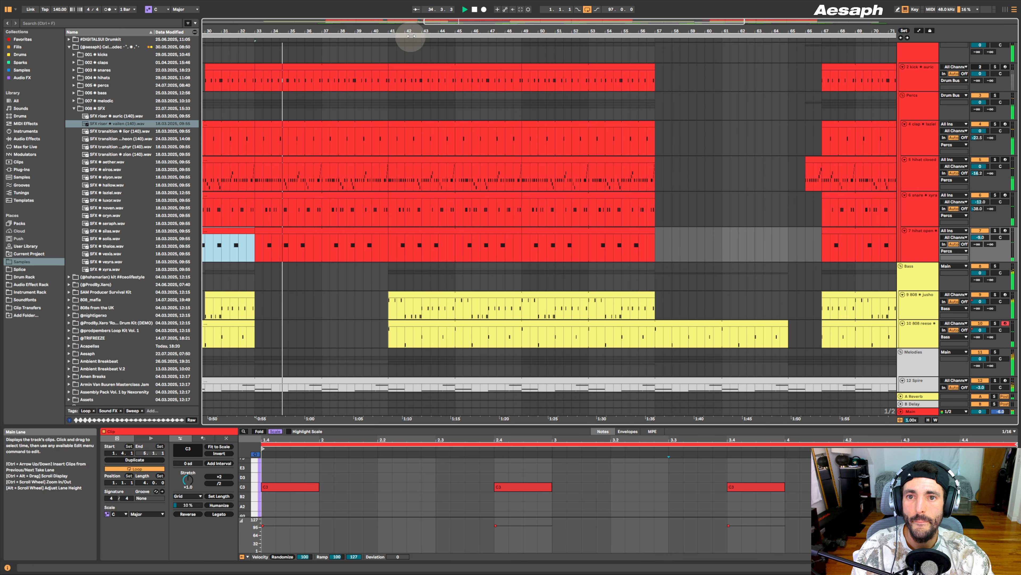
drag(410, 36, 408, 28)
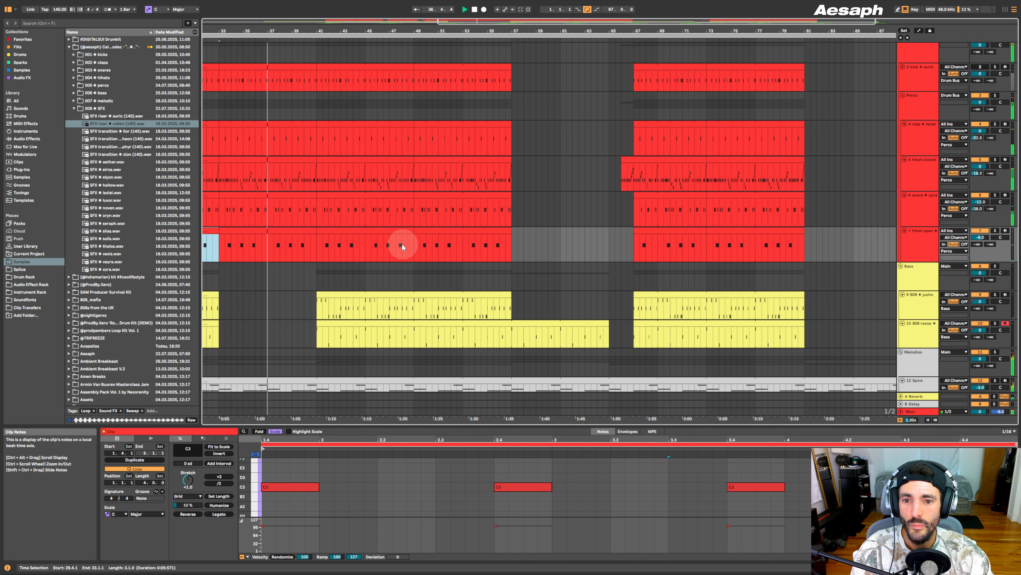
drag(402, 243, 414, 65)
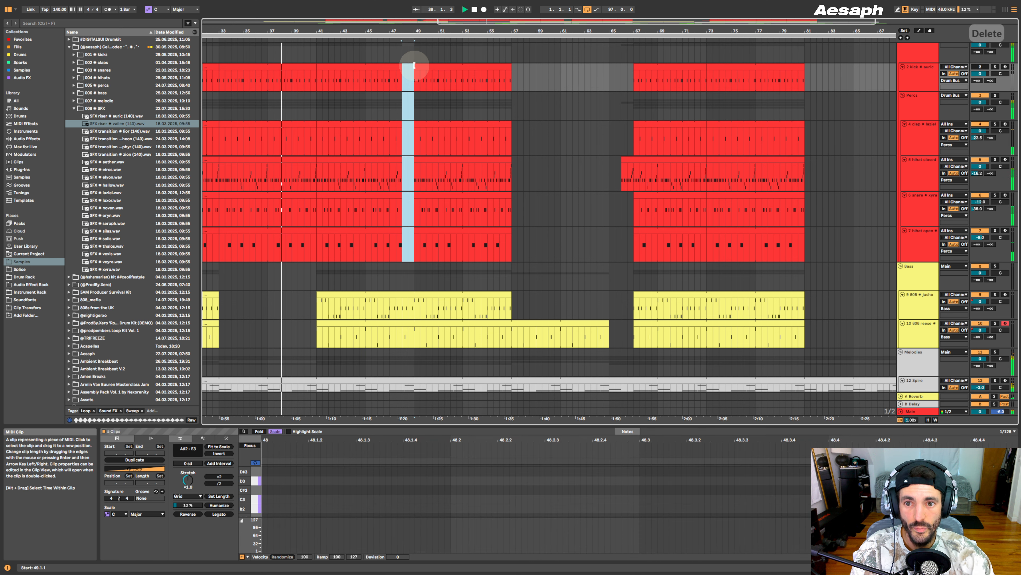
- Clear the selected bar before 49.1.1 on the drum tracks and play the transition from around bar 47
key(Delete)
click(388, 41)
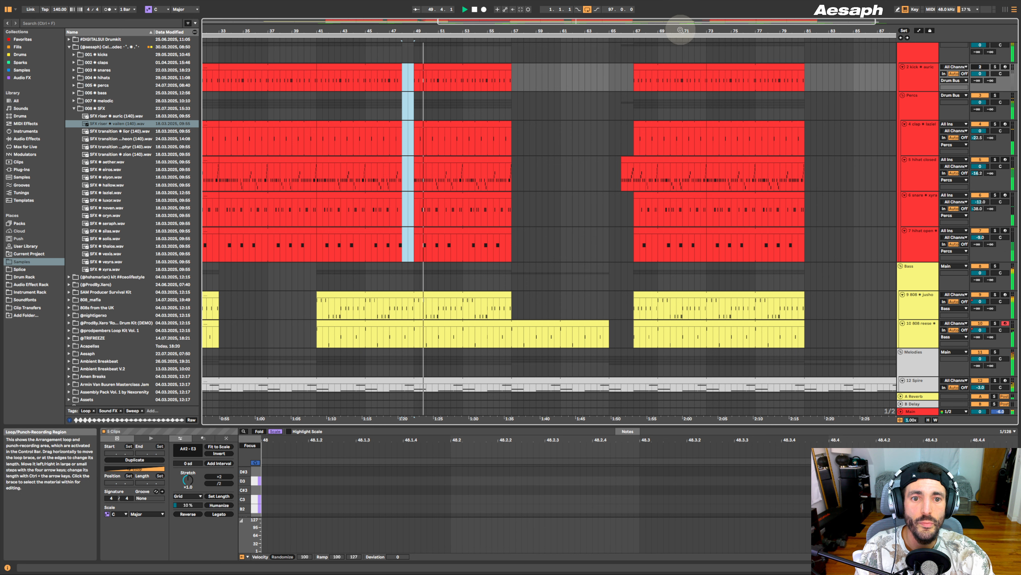
- Play the final drum section from around bar 71 and delete bar 76 from all its drum tracks, from kick to open hi-hat
drag(724, 25, 548, 115)
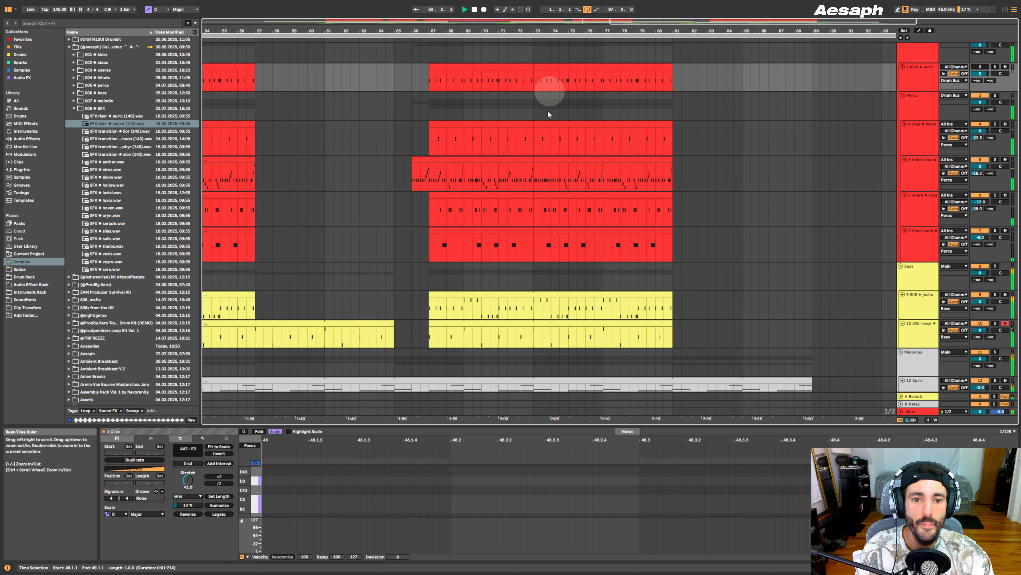
click(538, 248)
click(504, 36)
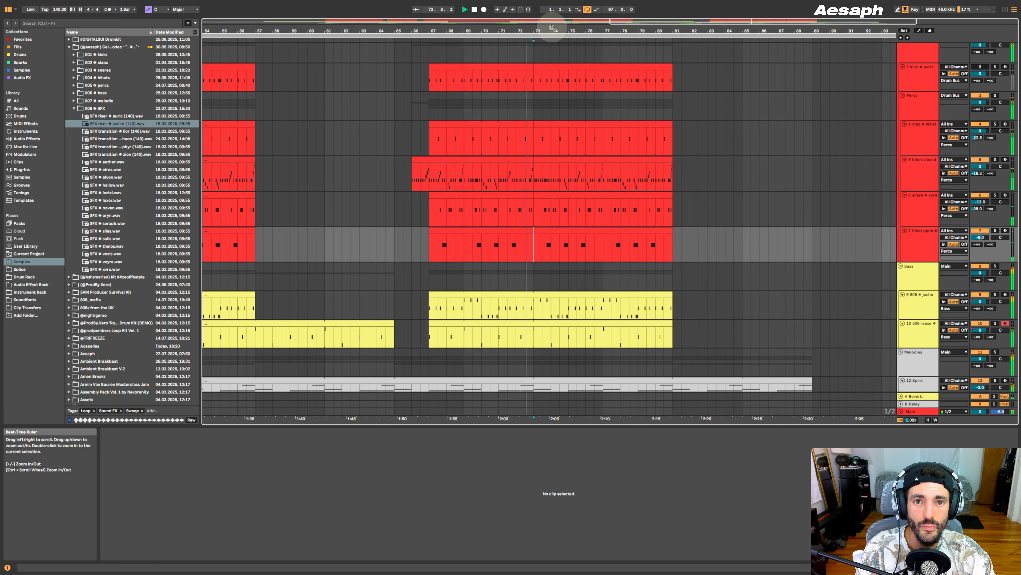
drag(553, 30, 455, 39)
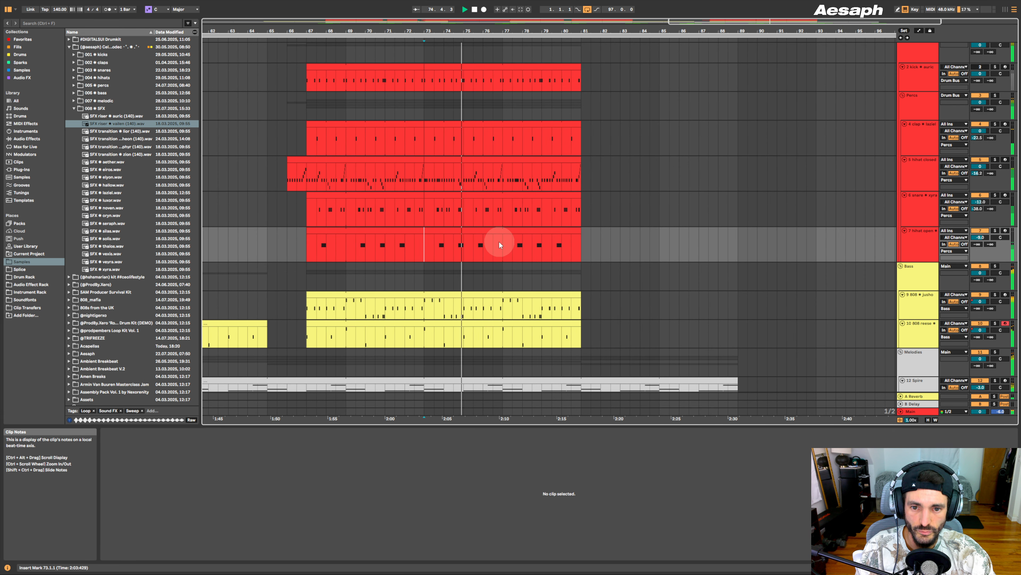
drag(499, 242, 482, 72)
key(Delete)
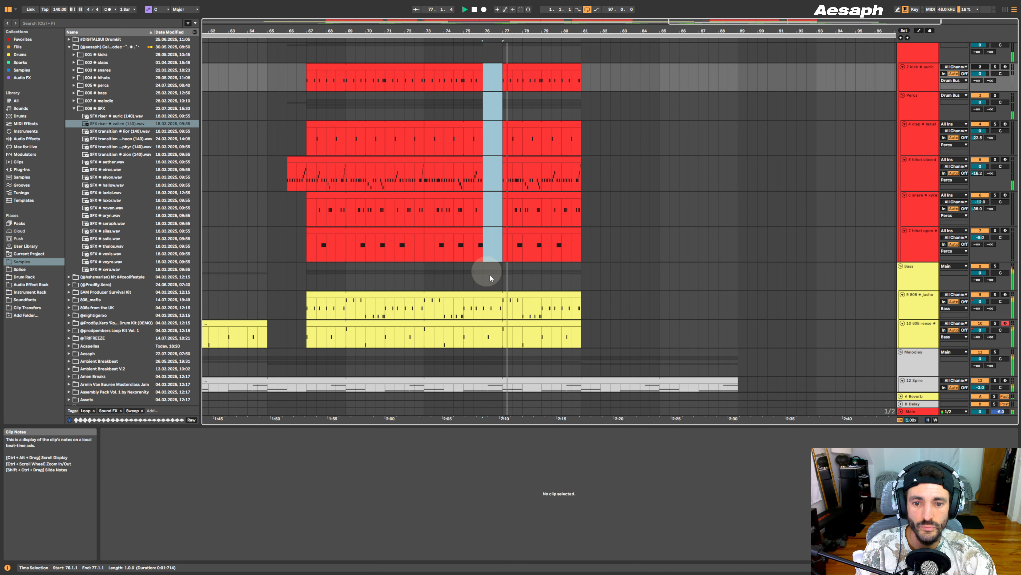
- Extend the kick clip from 76.1.1 to 81.1.1 so the kick plays through the drum break
click(490, 83)
drag(482, 73, 581, 72)
click(610, 80)
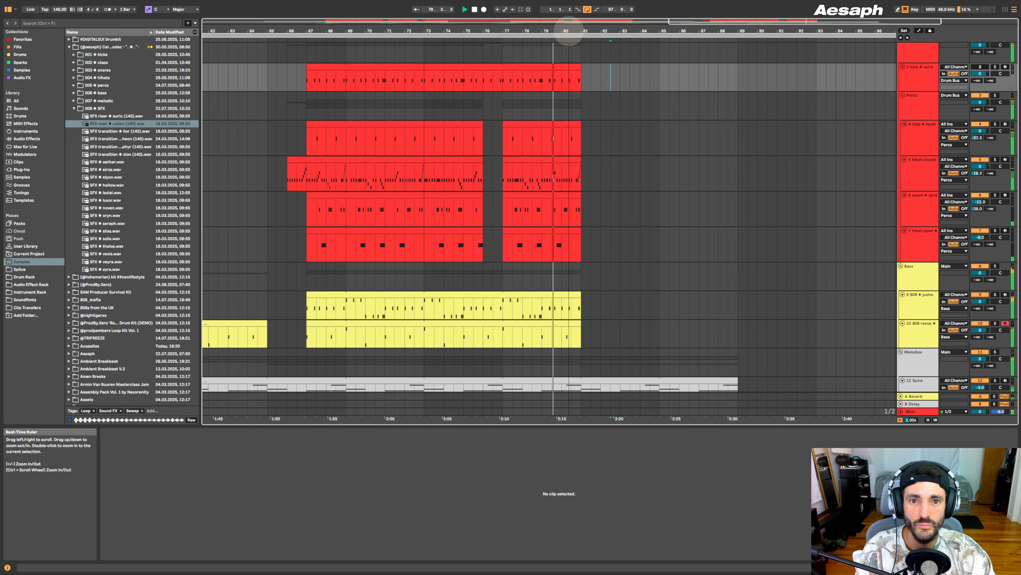
- Show the full arrangement length, shrink the clip detail area, and fit all tracks to the available height
drag(569, 31, 722, 31)
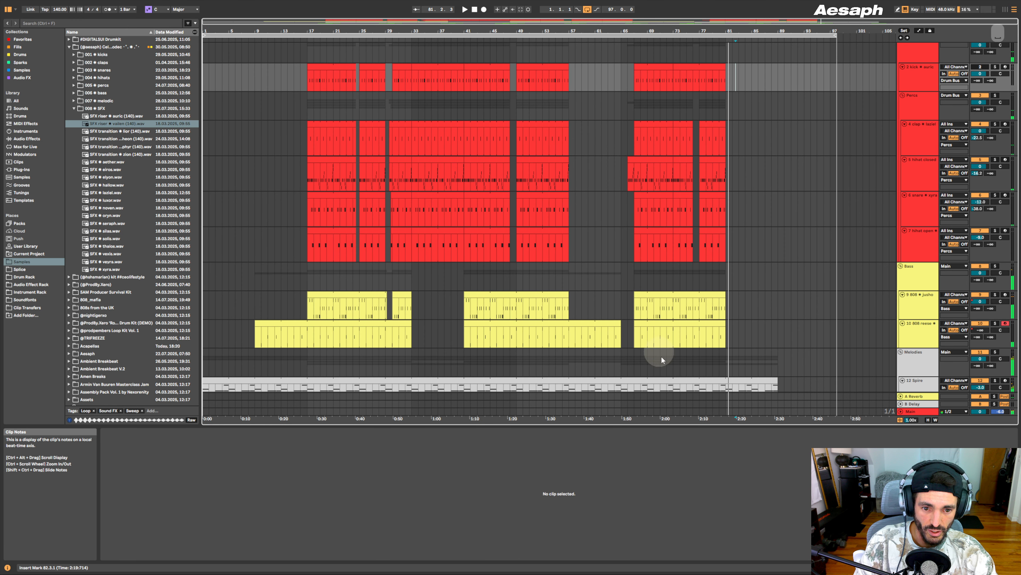
drag(611, 429, 557, 554)
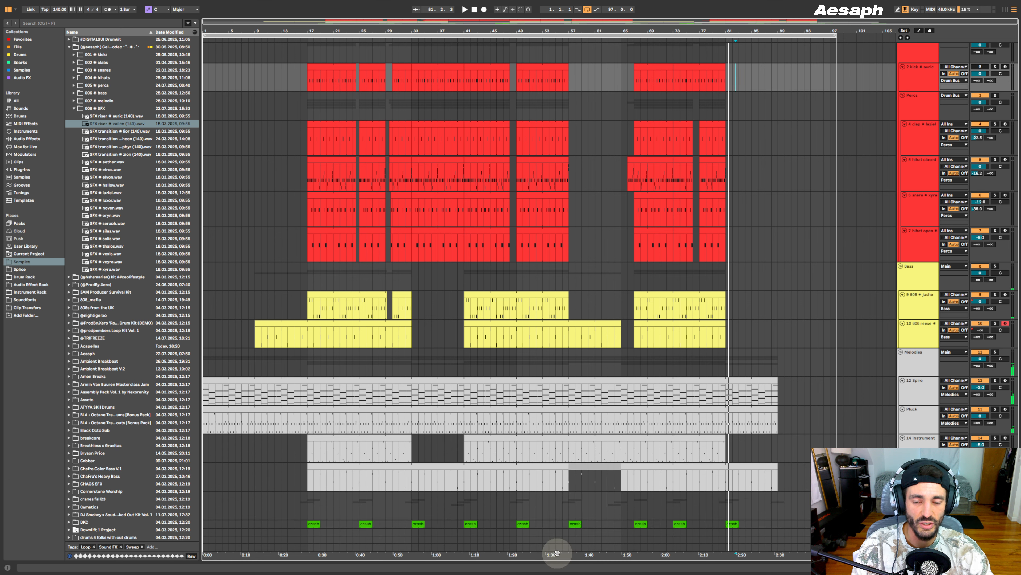
scroll(777, 160, up, 1)
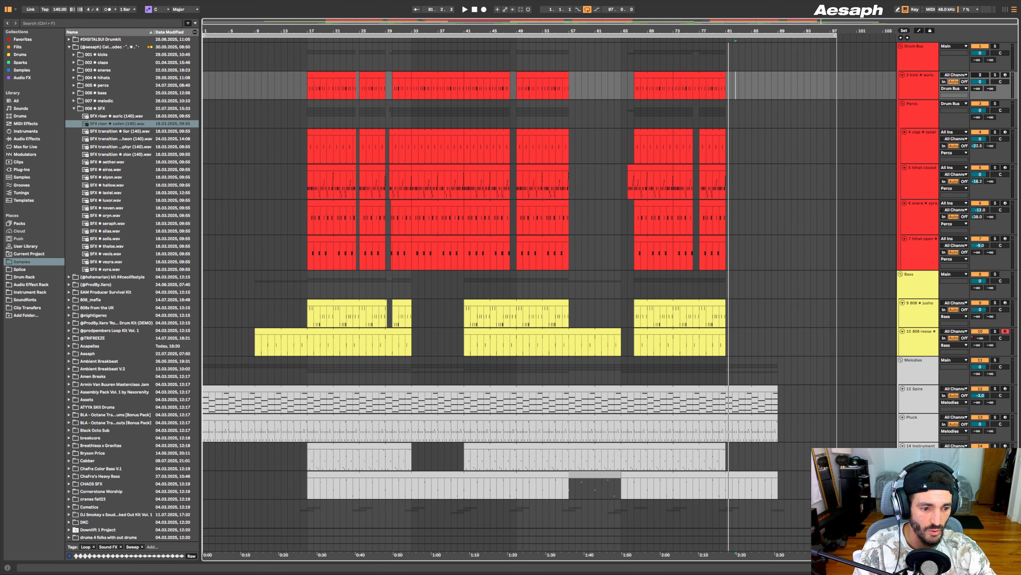
key(h)
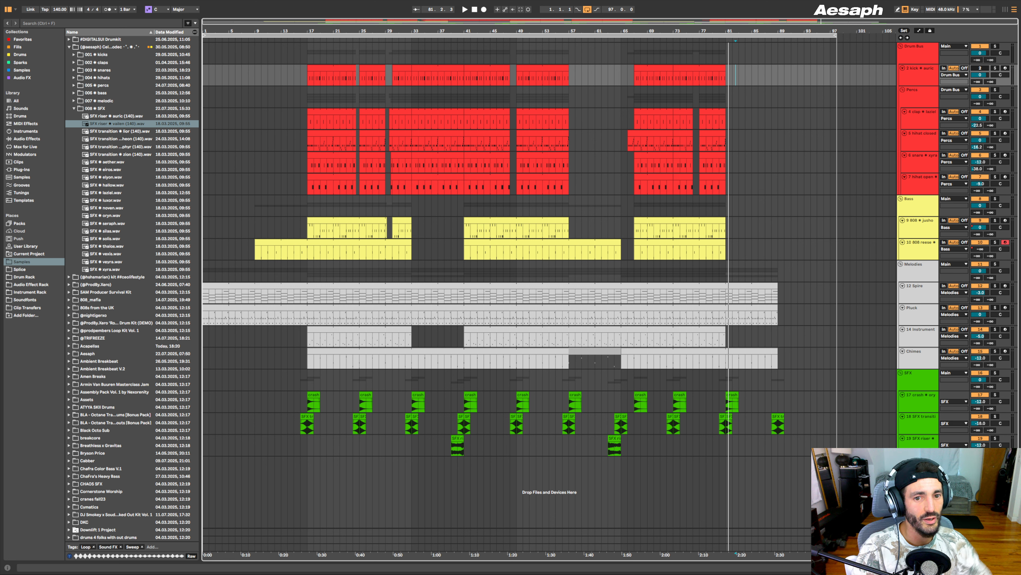